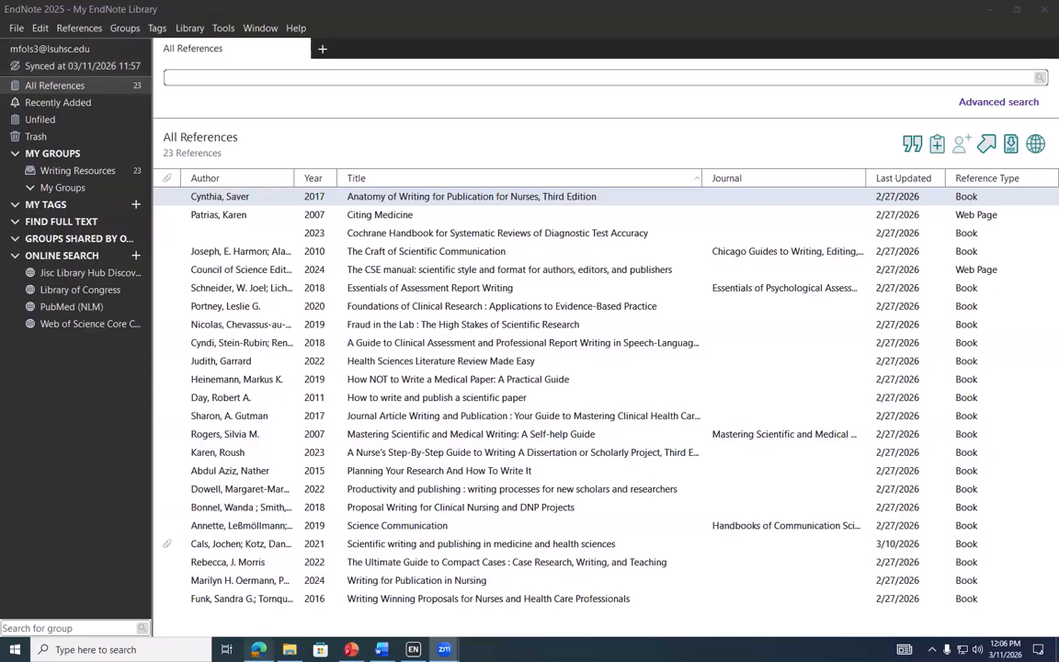
Switch from the Zoom join-meeting page to the EndNote Web library listing 23 references
mouse_move(260, 649)
left_click(265, 609)
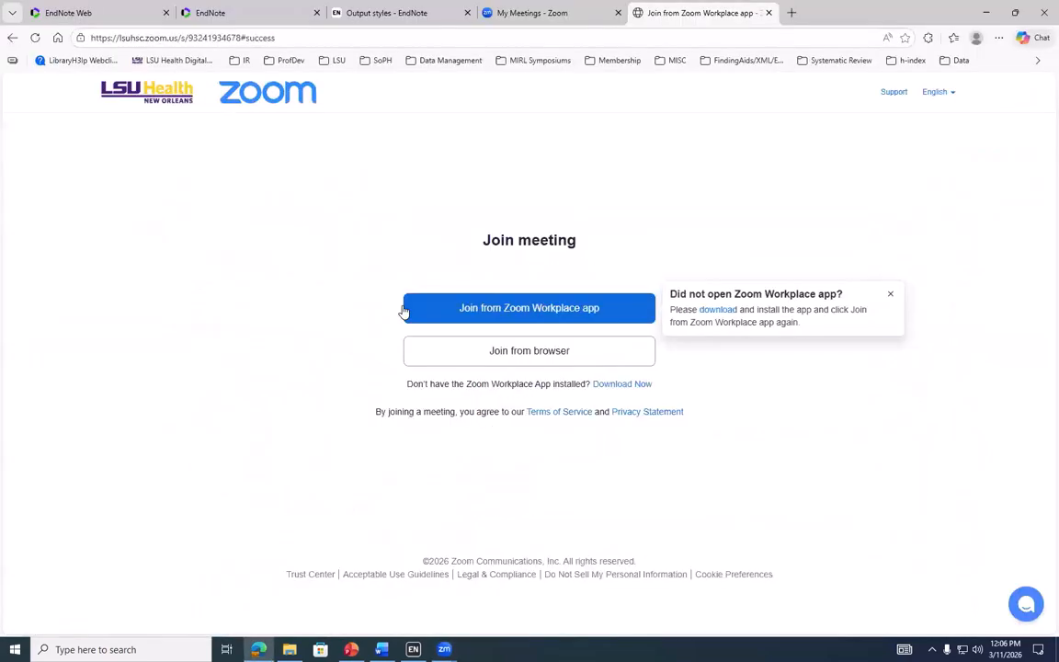
left_click(72, 13)
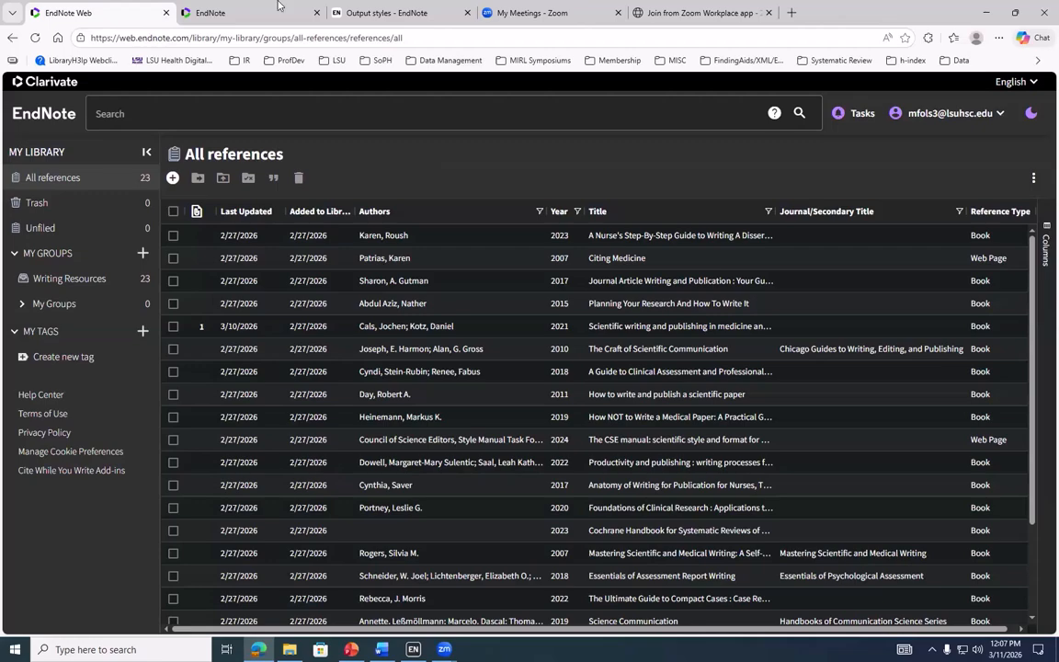
View Manage My Groups on the classic EndNote site, then return to EndNote Web and the desktop library
left_click(244, 14)
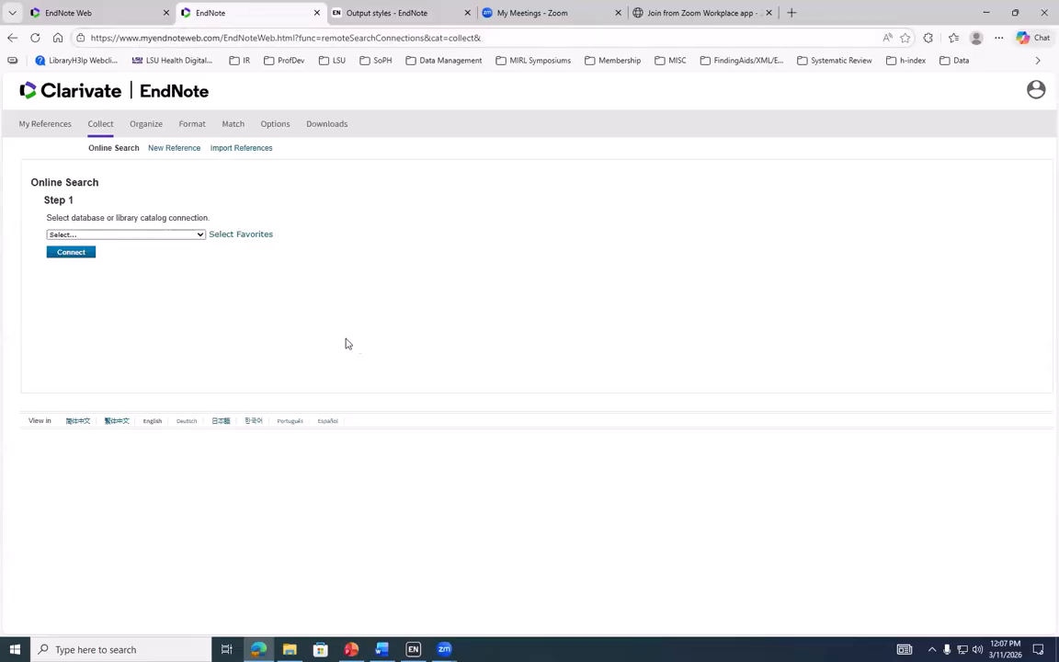
left_click(150, 128)
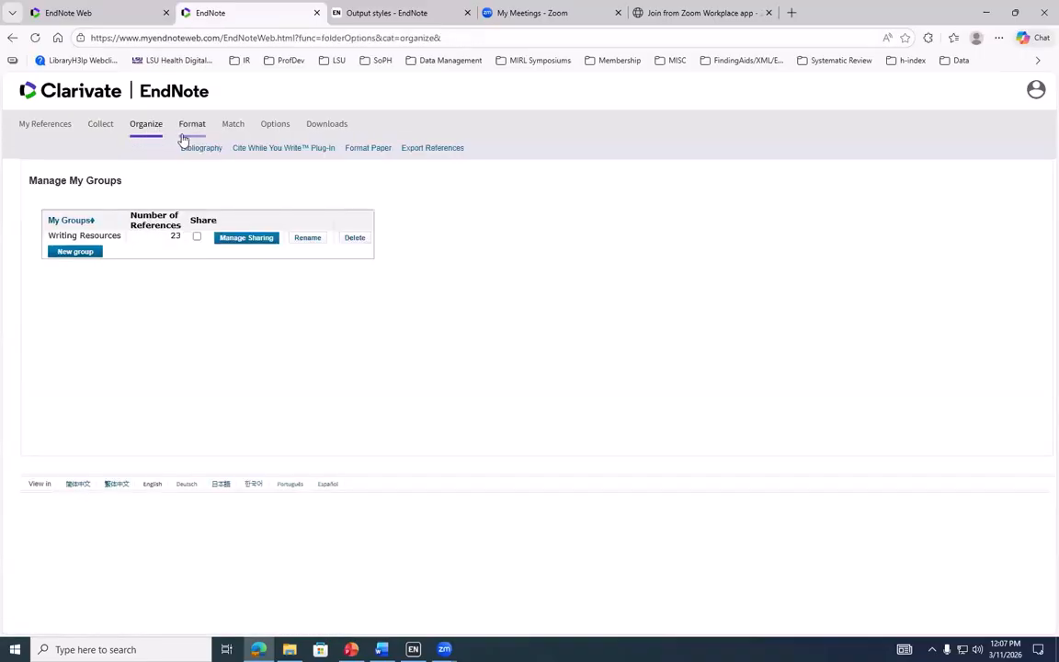
mouse_move(191, 134)
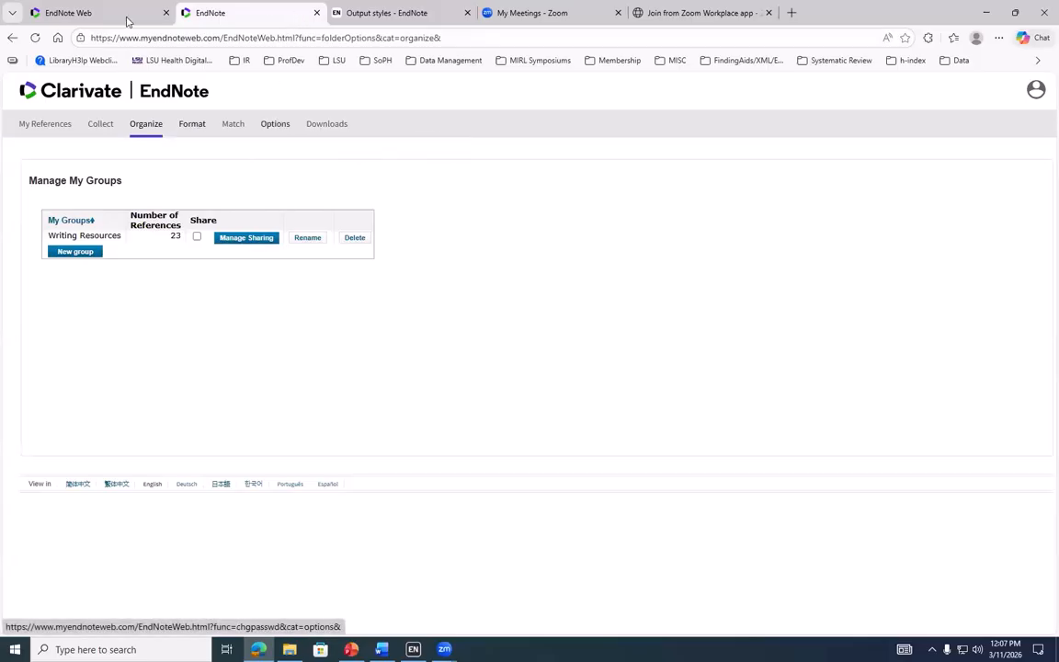
mouse_move(110, 20)
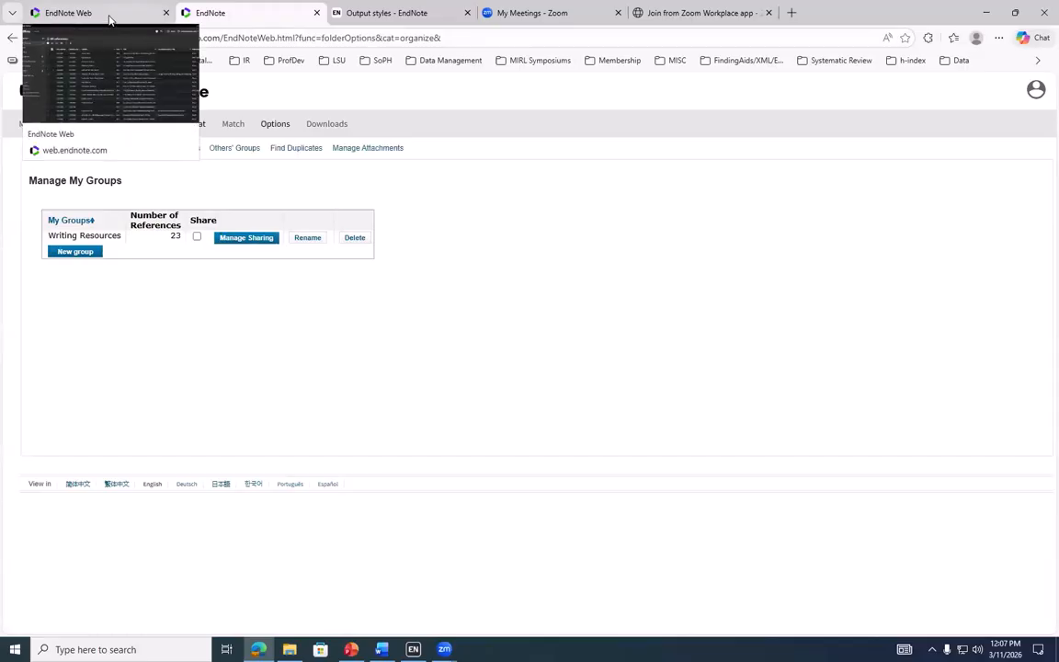
left_click(110, 19)
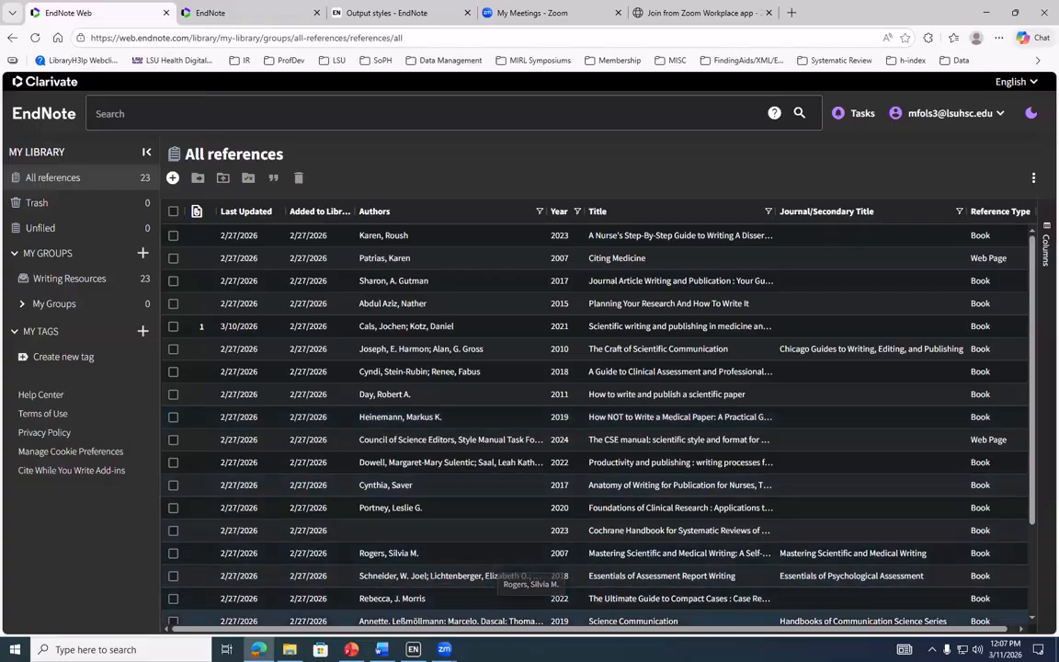
mouse_move(412, 646)
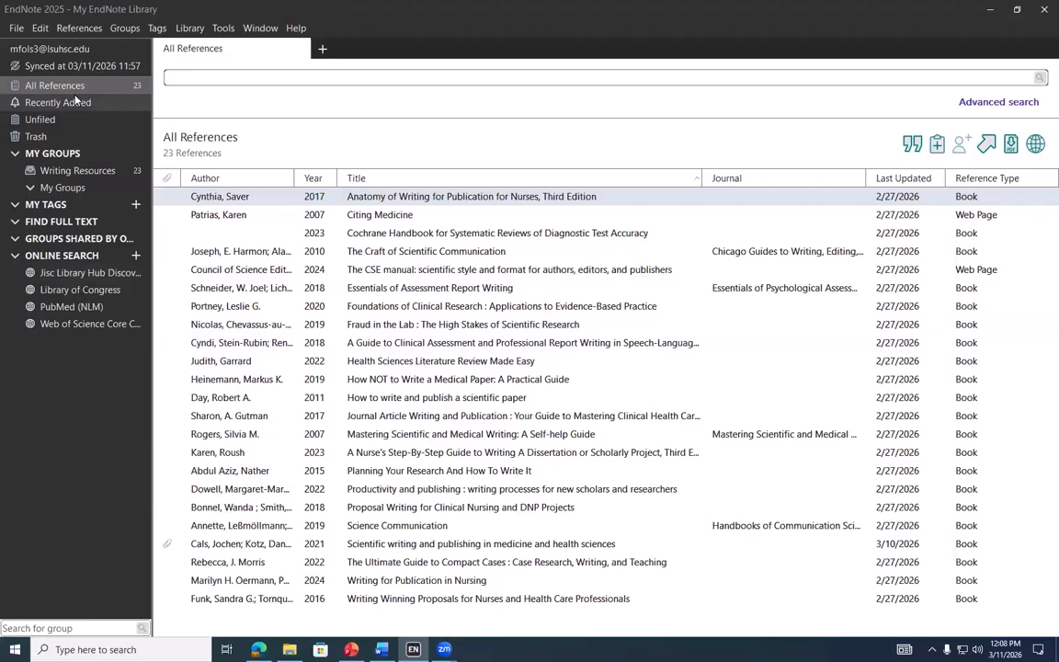
Save a compressed .enlx copy of My EndNote Library, with file attachments, to the personal network drive
left_click(19, 30)
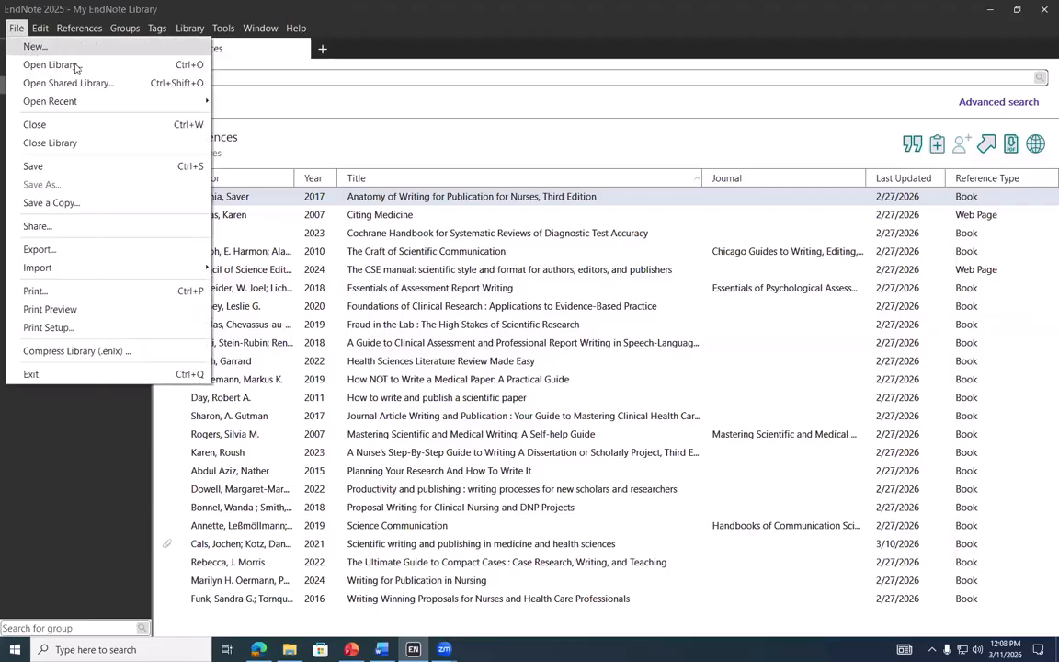
left_click(87, 352)
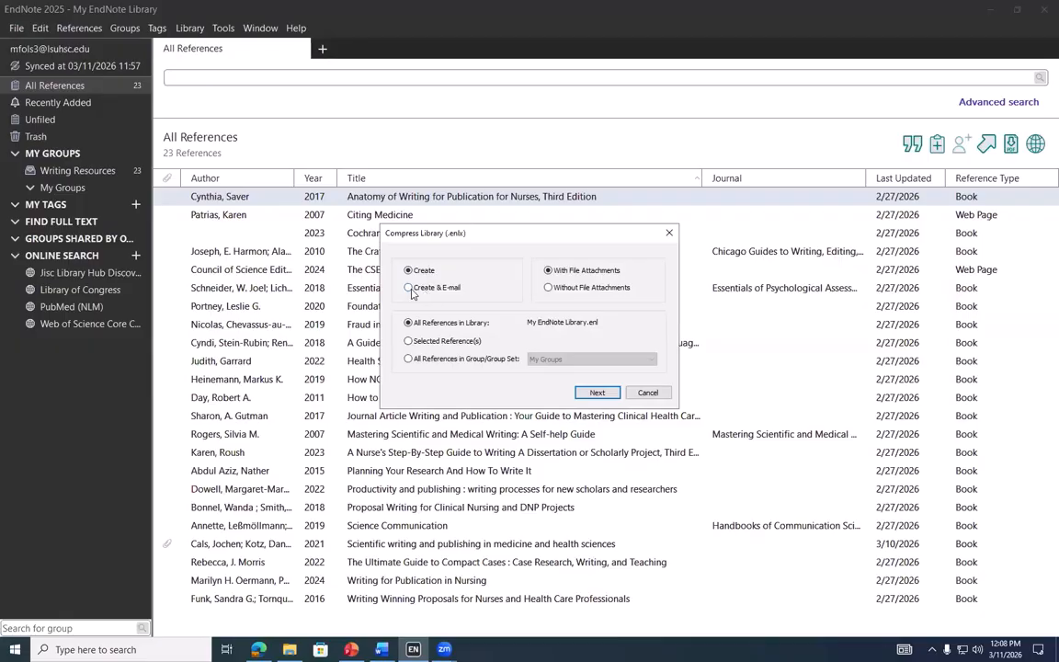
left_click(409, 288)
left_click(427, 272)
left_click(595, 393)
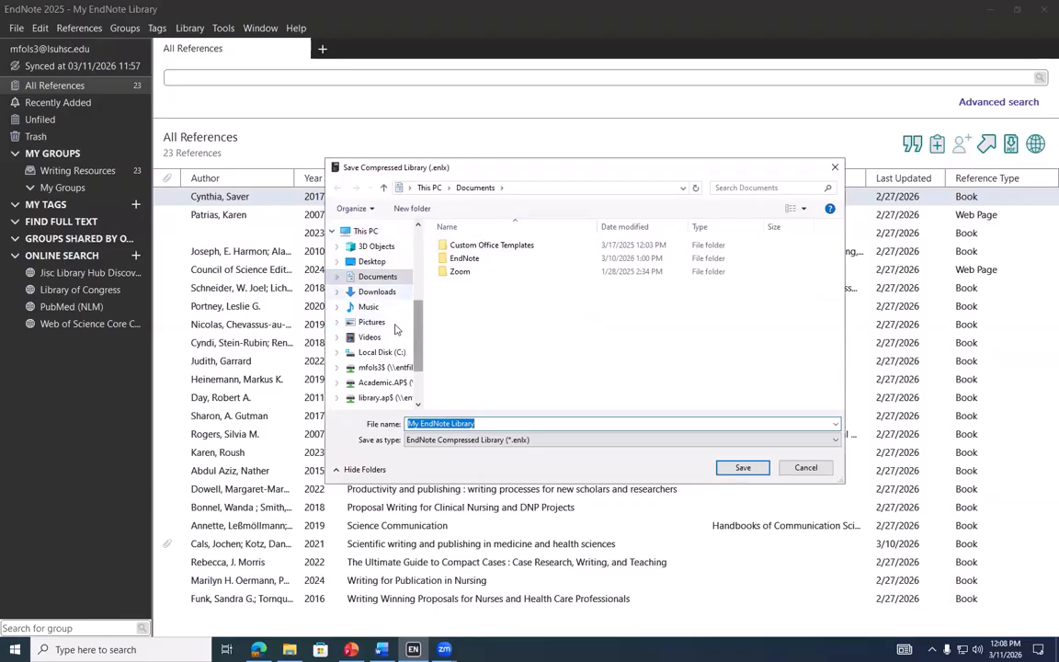
scroll(390, 246, "down", 2)
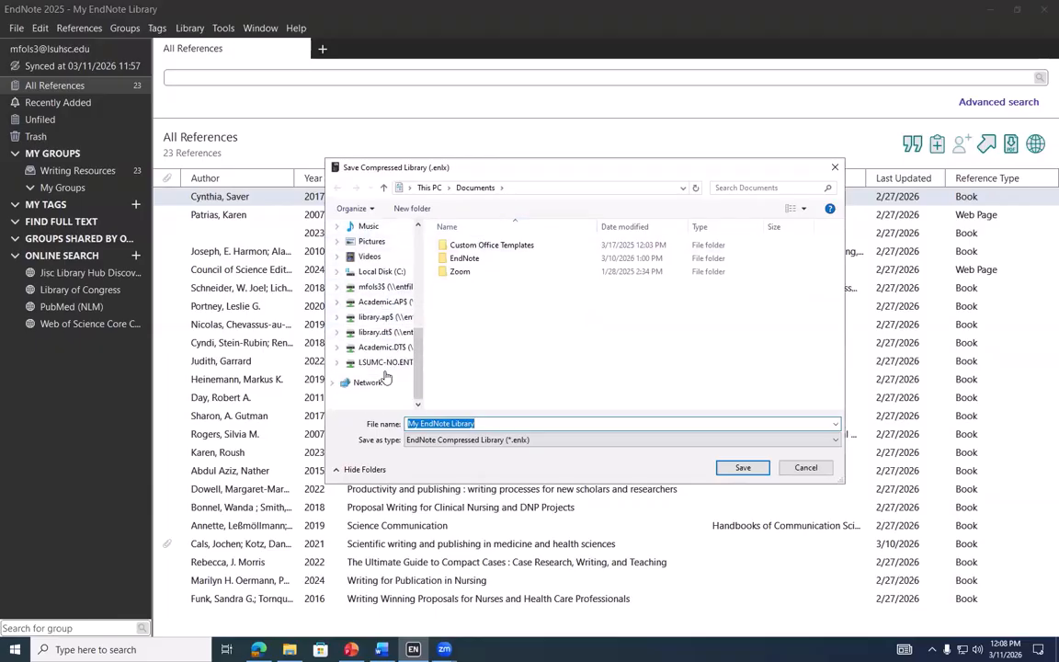
scroll(386, 248, "up", 3)
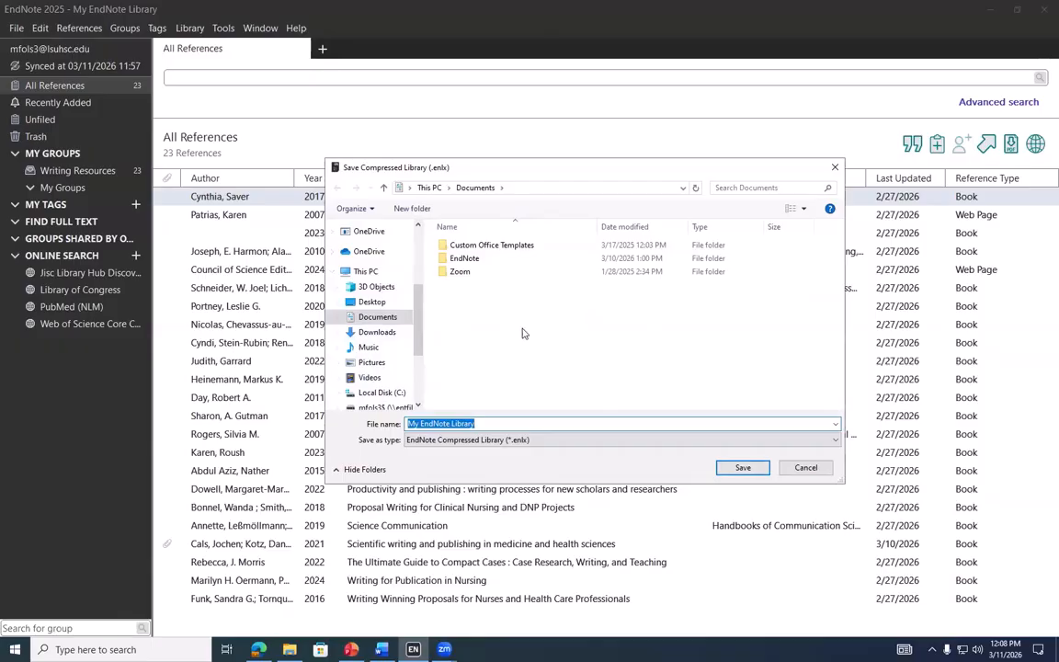
scroll(385, 347, "down", 2)
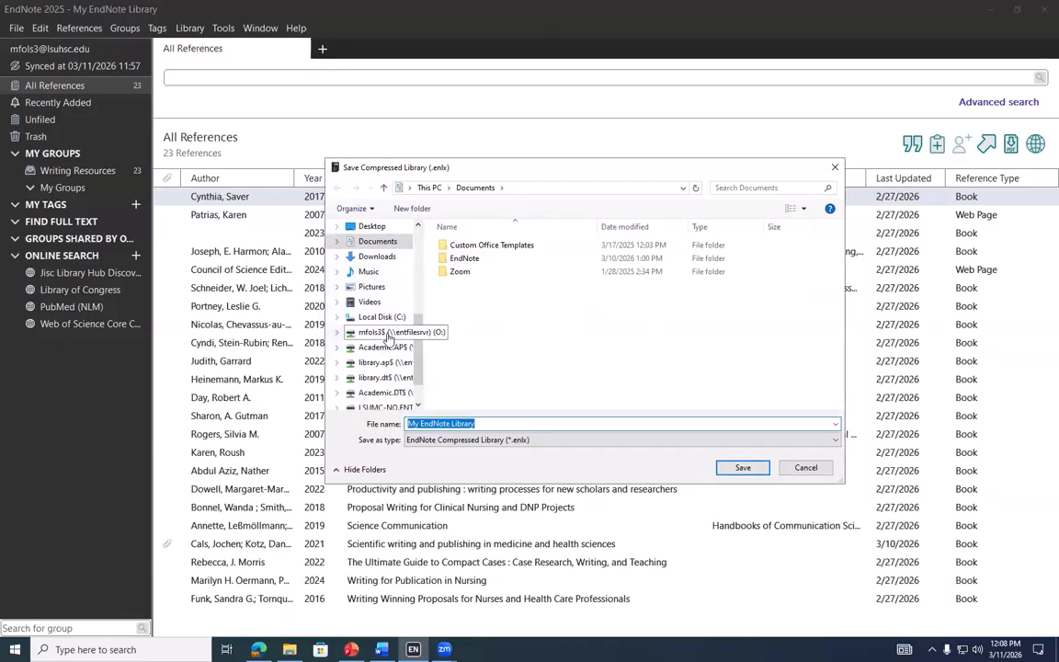
left_click(377, 332)
left_click(741, 469)
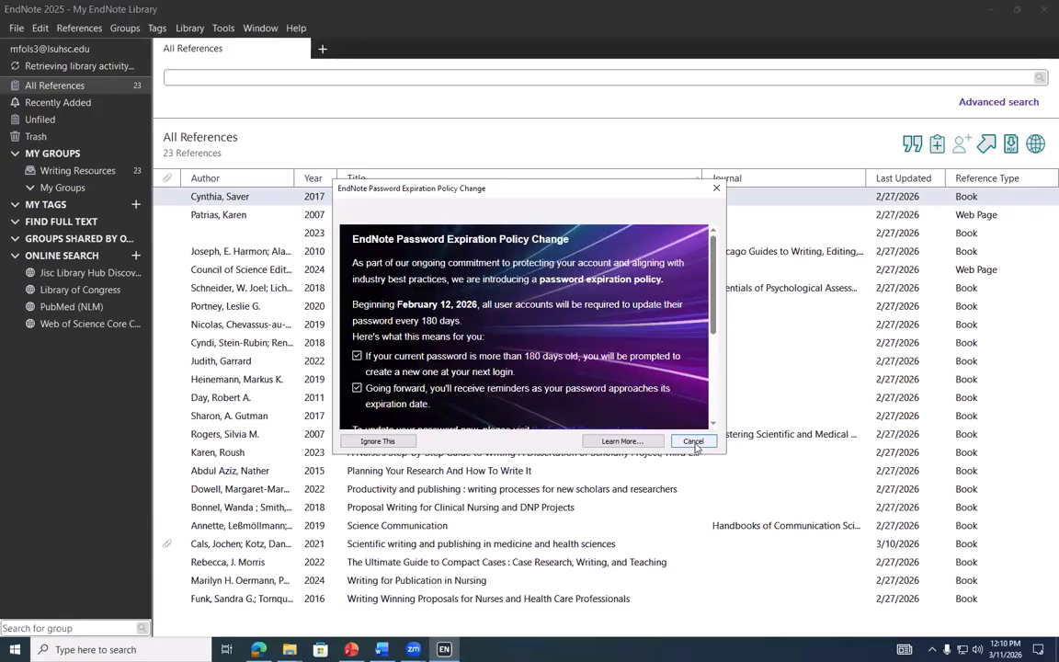
Dismiss the password notice and open Sync Status, highlighting that all changes have been sent
left_click(693, 441)
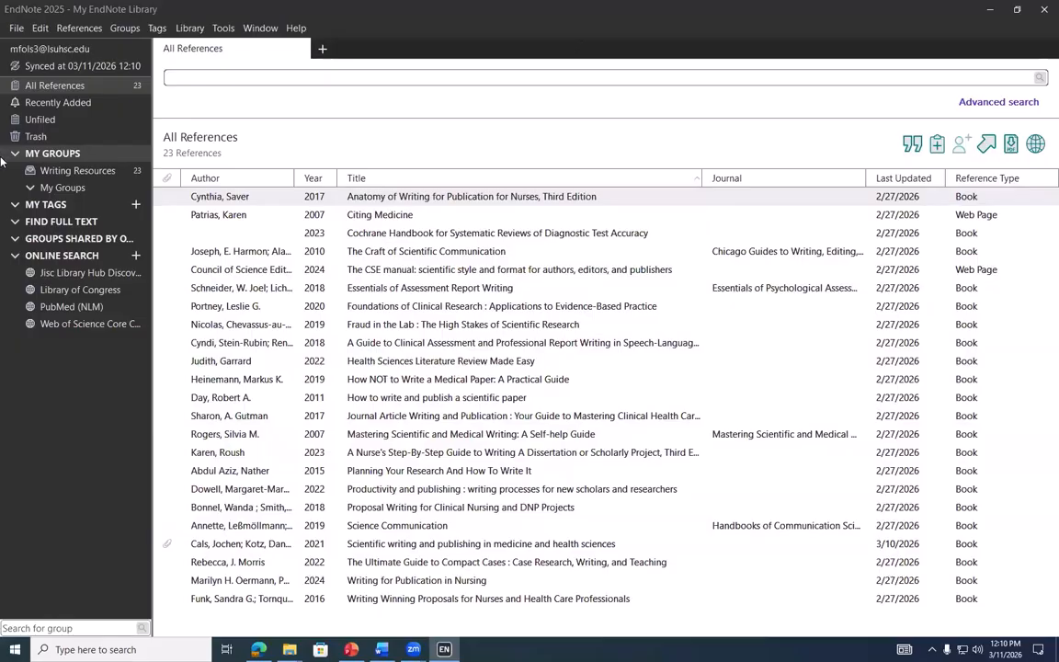
left_click(89, 70)
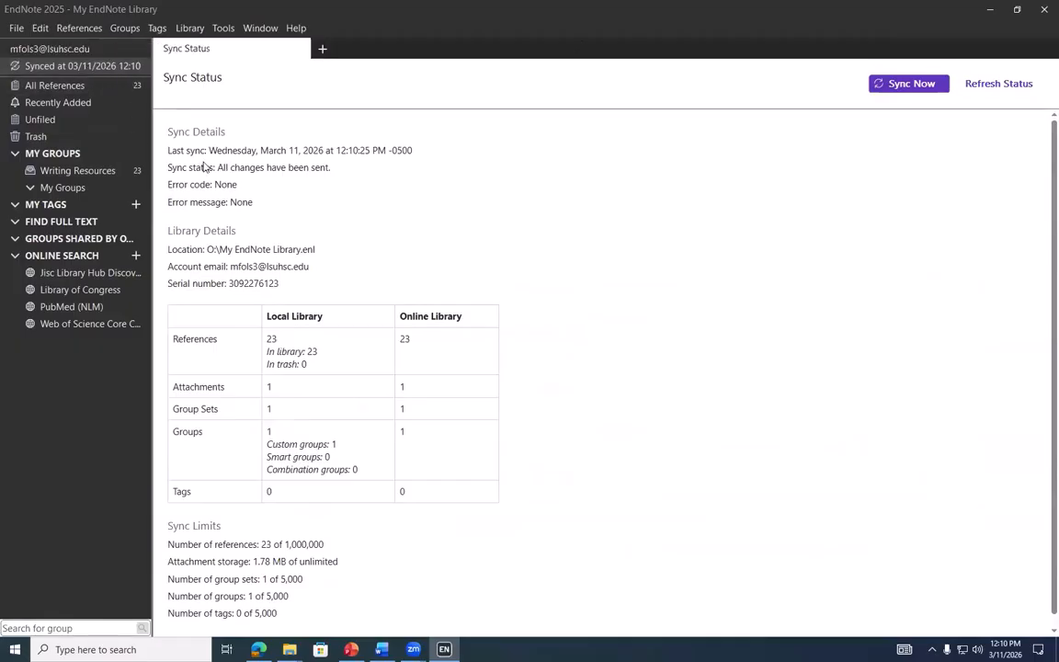
left_click_drag(217, 168, 317, 204)
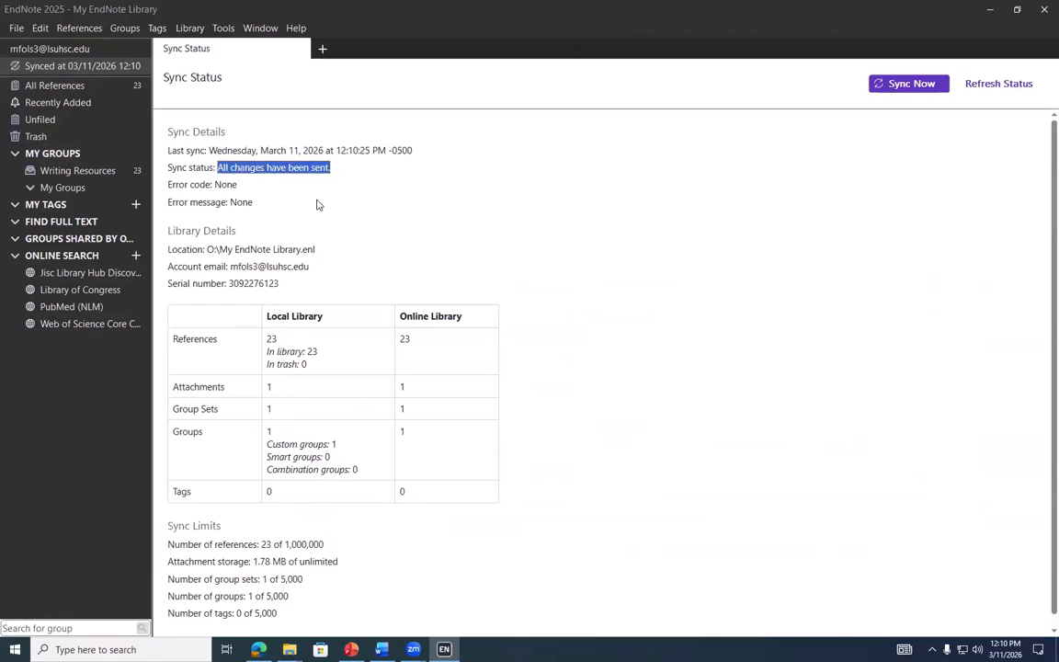
left_click(318, 205)
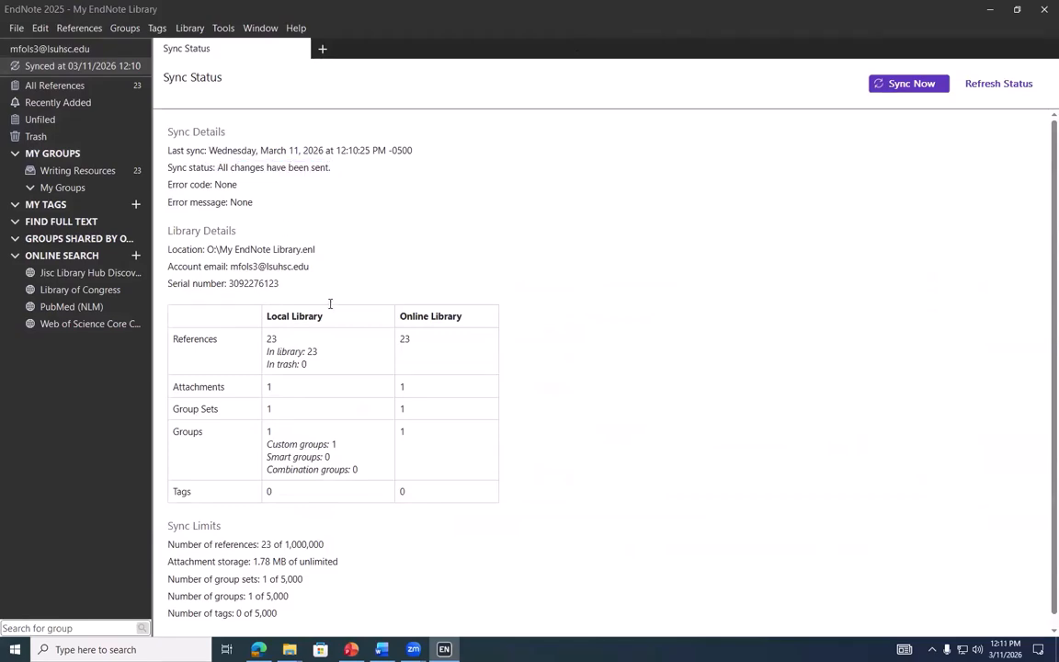
scroll(434, 457, "down", 1)
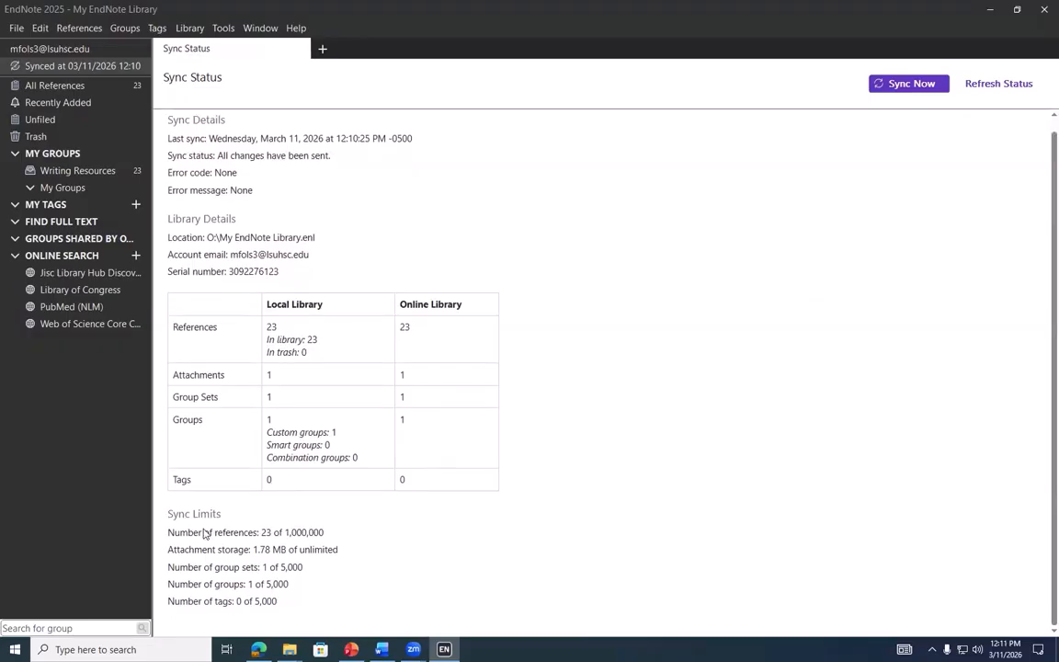
Highlight the 1,000,000 reference limit, 1.78 MB storage used and group limits, then return to All References
left_click_drag(168, 515, 331, 537)
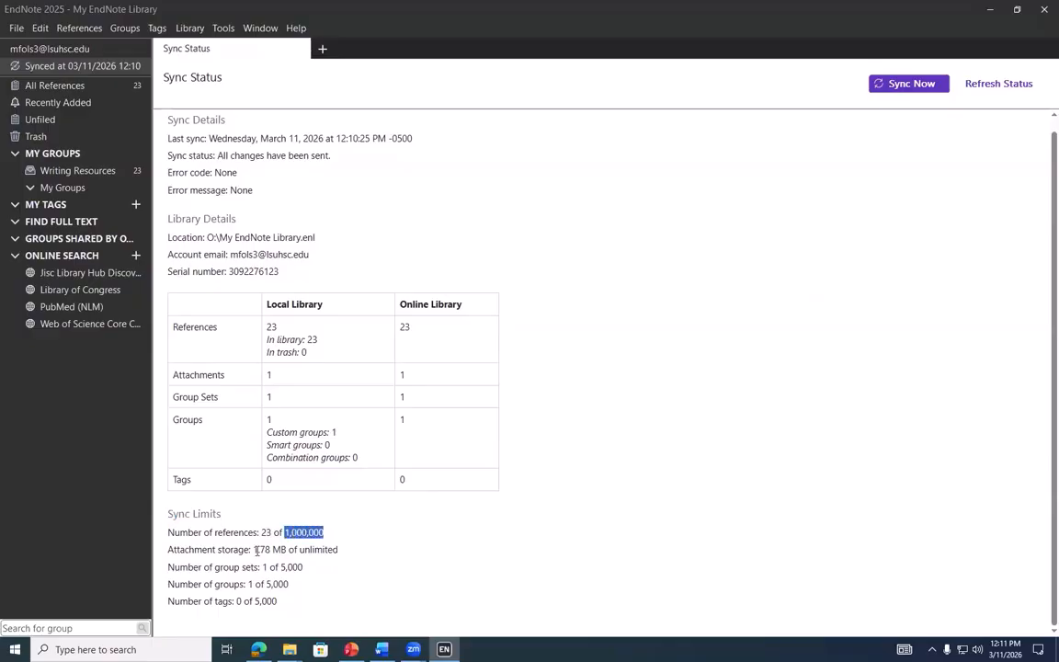
left_click_drag(255, 550, 291, 552)
double_click(319, 550)
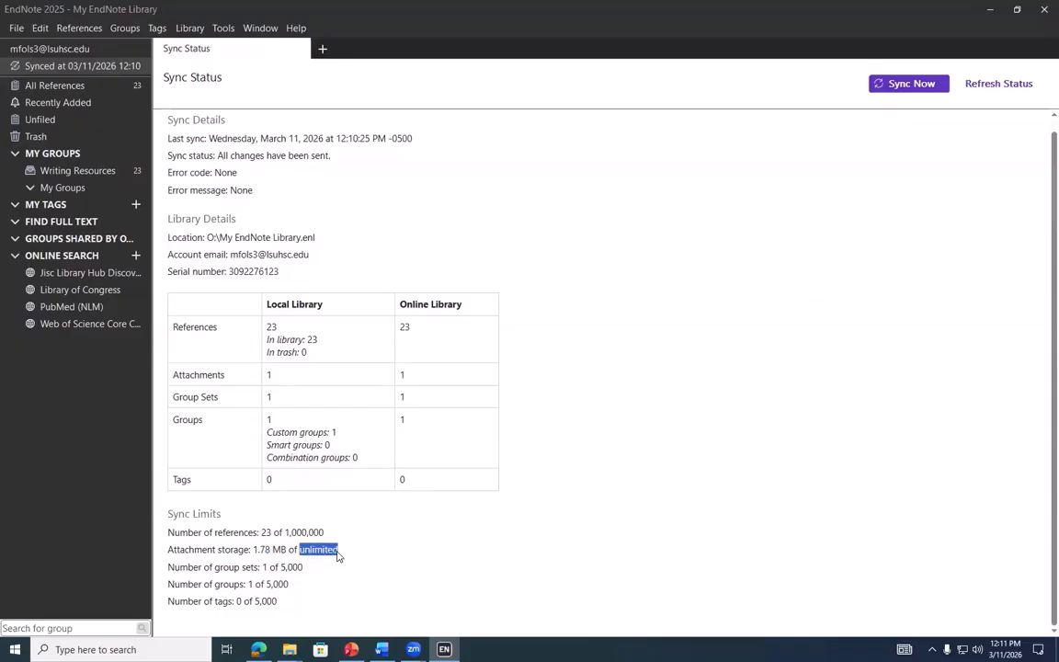
left_click(223, 583)
left_click_drag(288, 583, 283, 567)
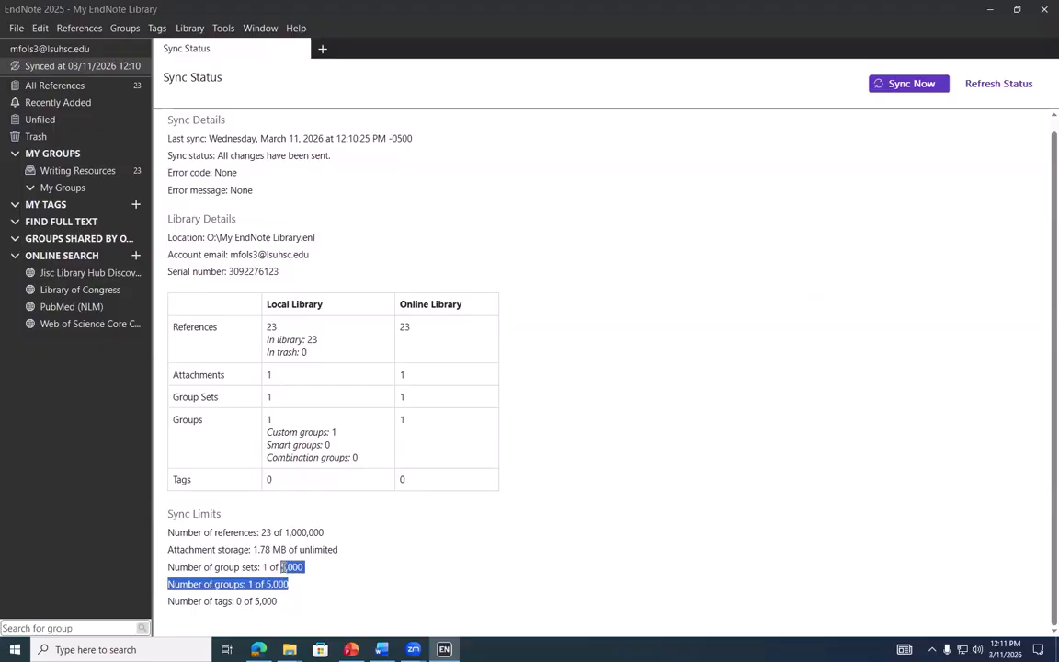
left_click(283, 570)
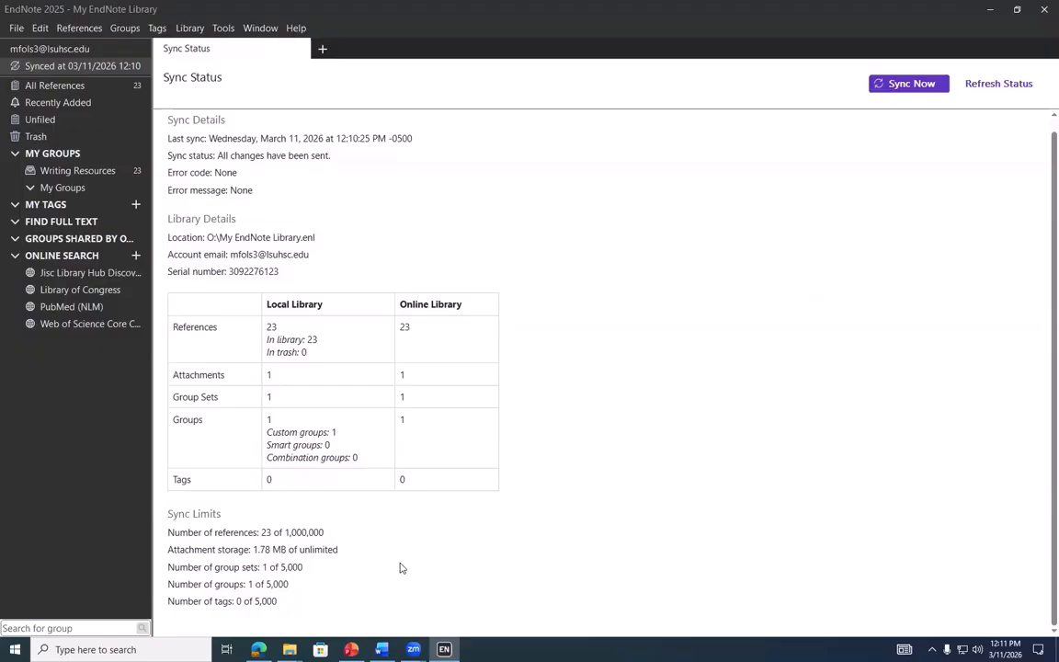
left_click_drag(400, 563, 213, 568)
left_click(213, 568)
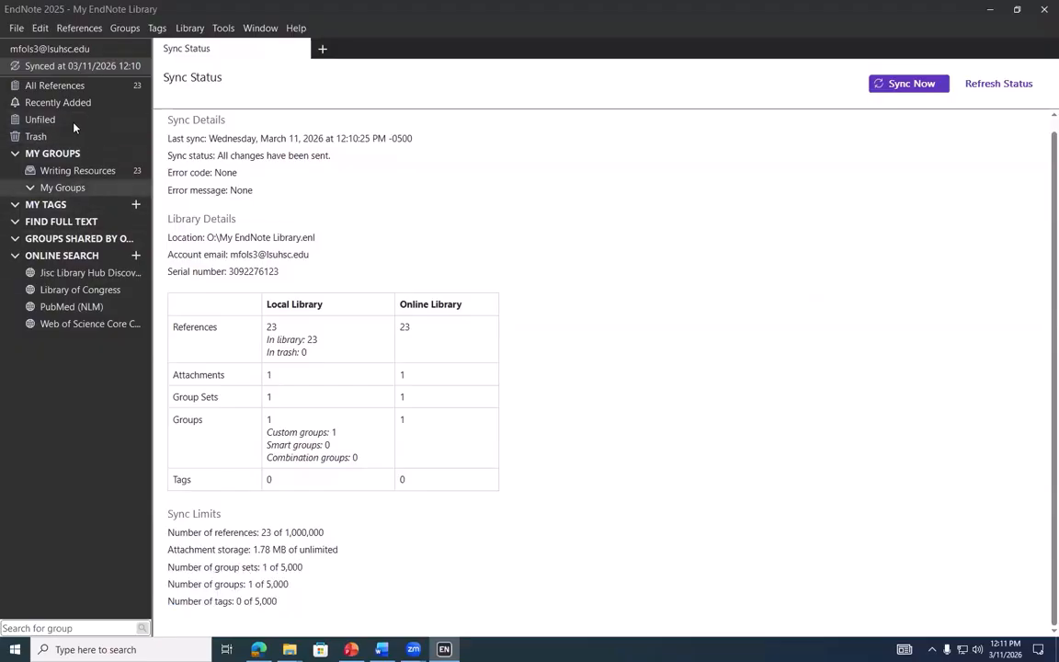
left_click(78, 91)
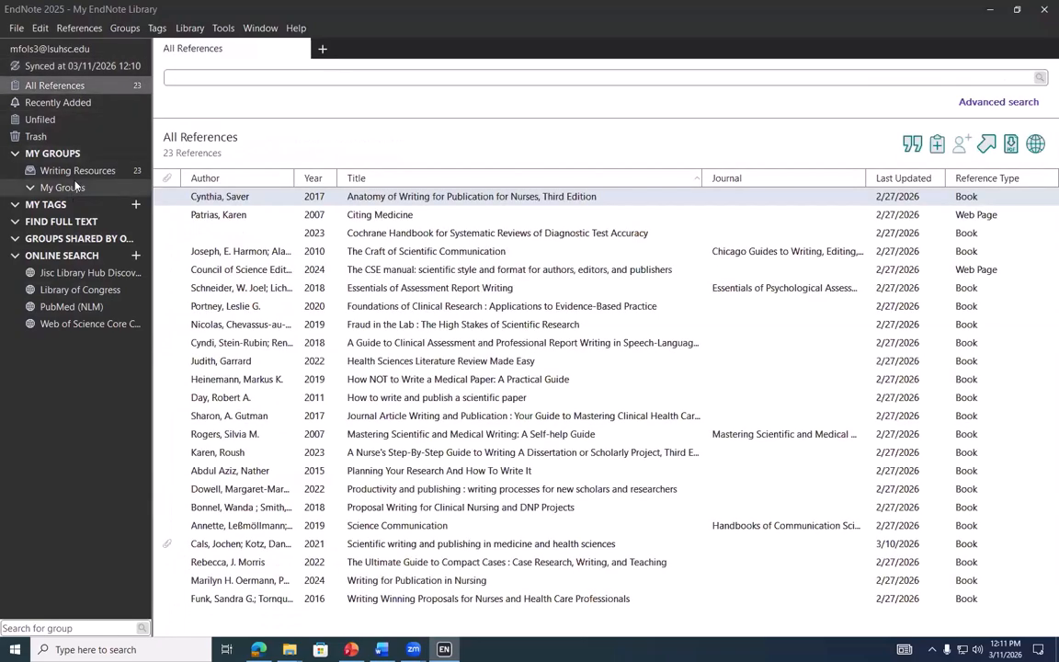
left_click(189, 28)
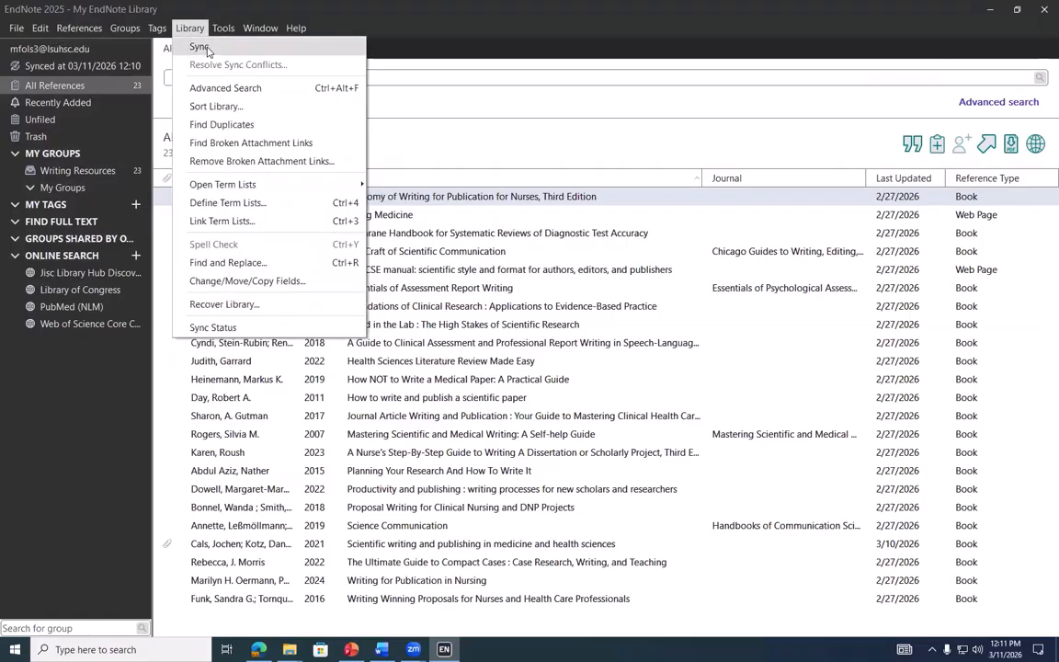
left_click(210, 51)
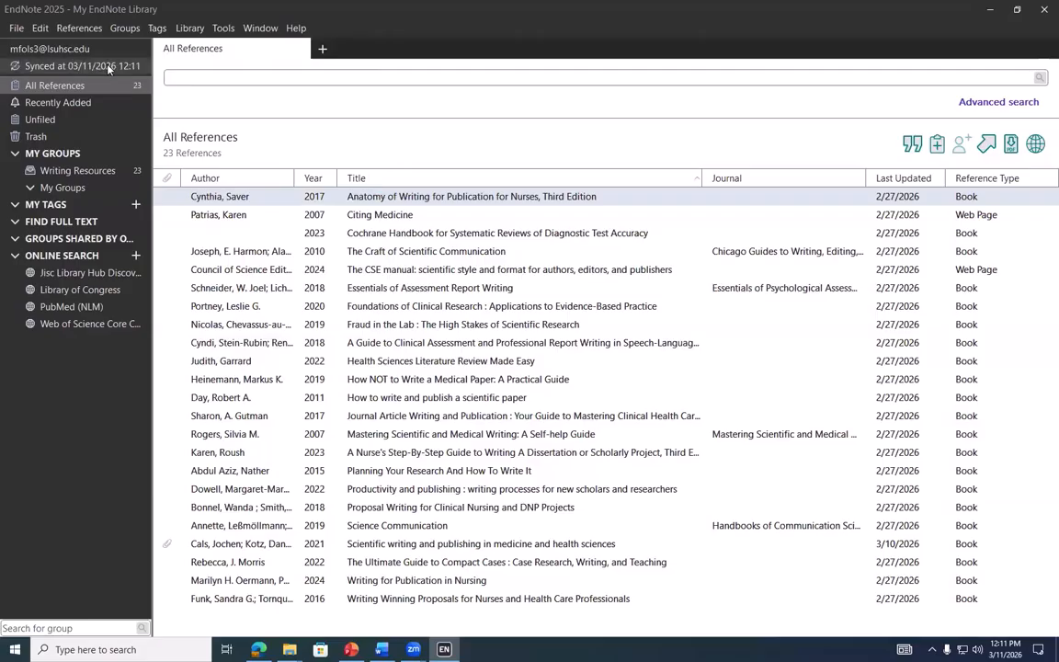
left_click(187, 29)
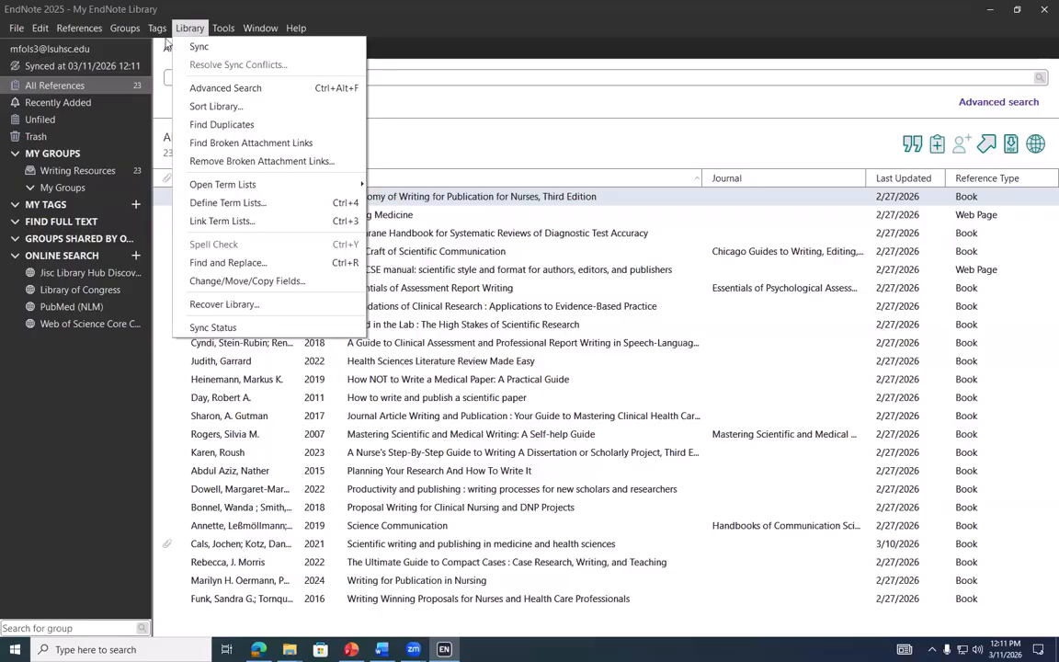
left_click(358, 17)
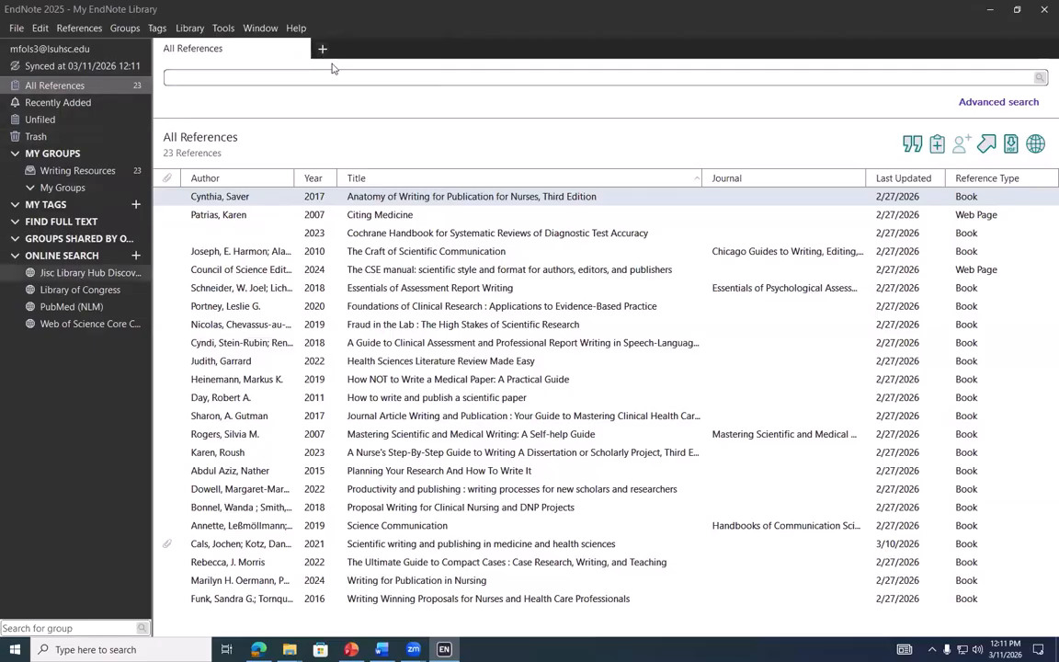
left_click(322, 49)
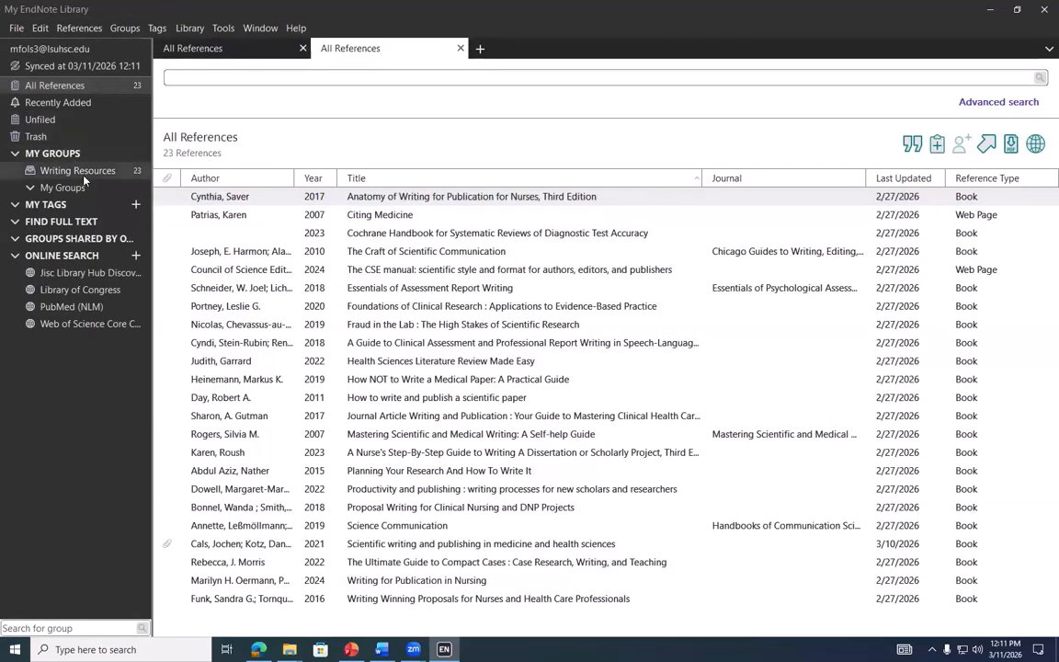
left_click(83, 175)
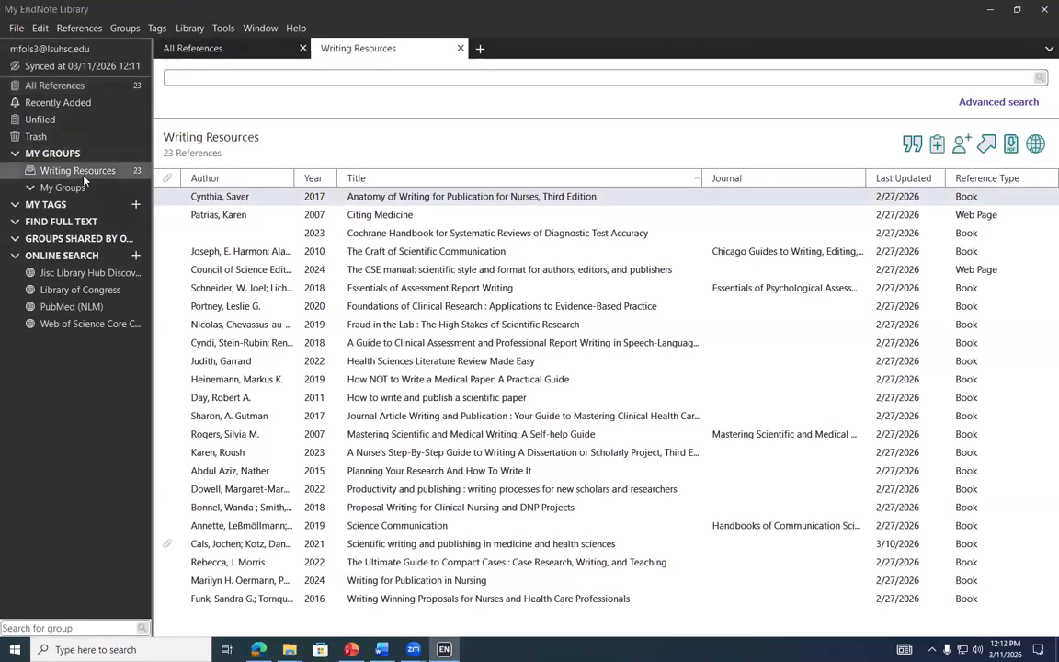
left_click(213, 52)
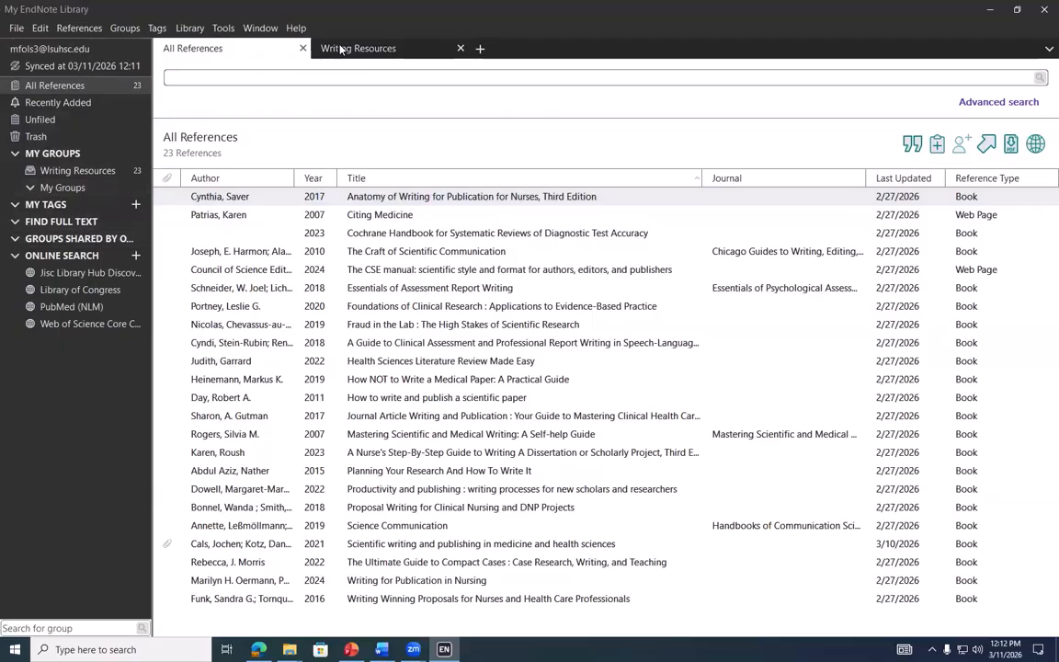
left_click(318, 47)
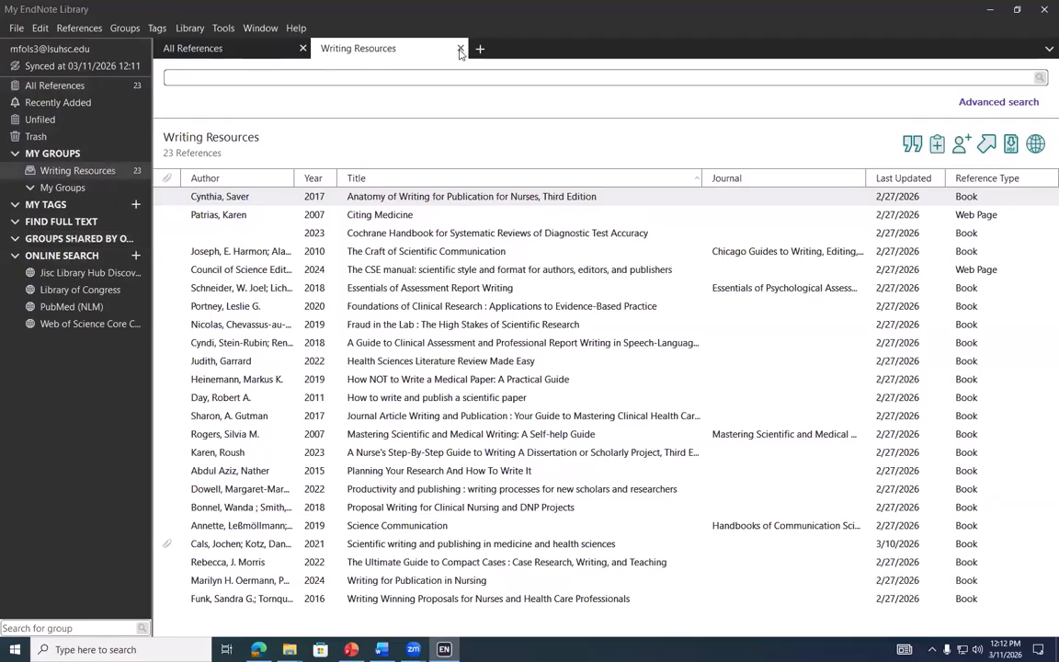
left_click(231, 51)
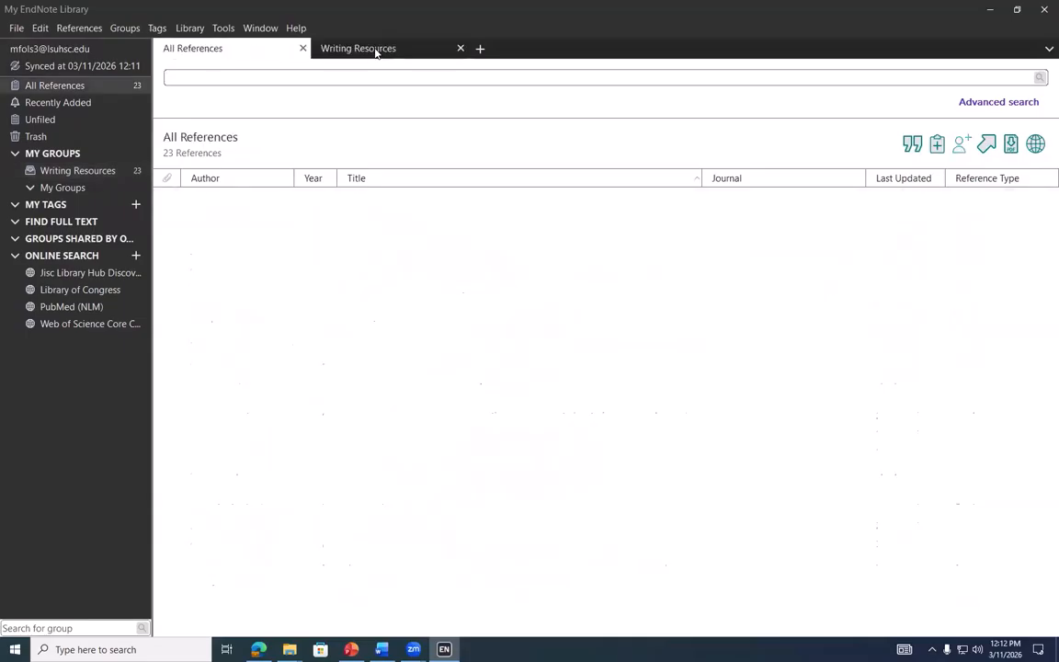
left_click(106, 178)
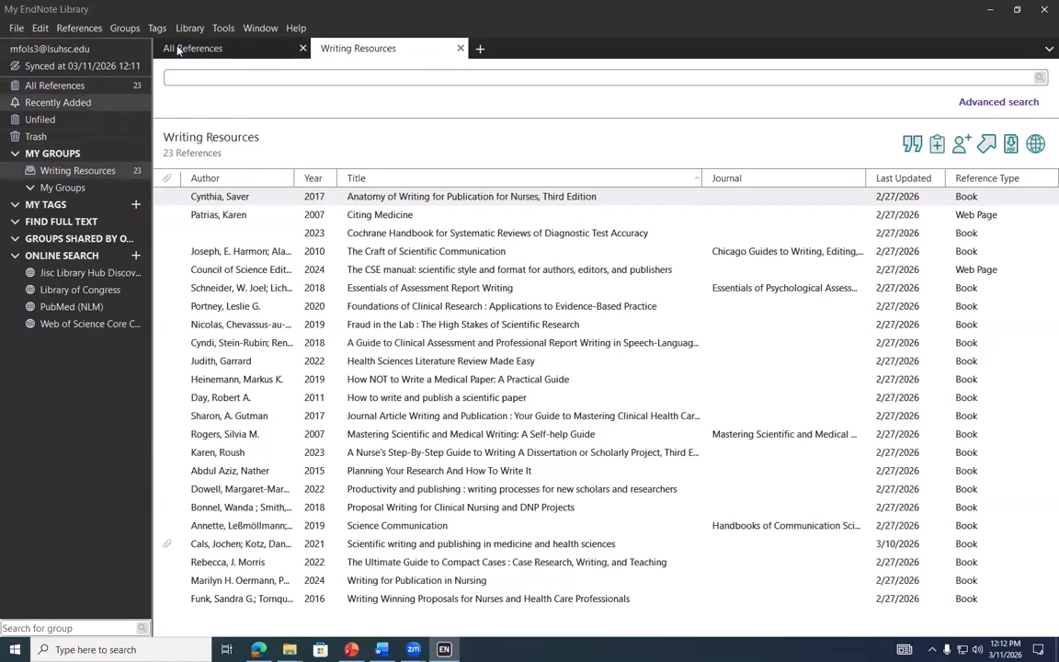
left_click(460, 48)
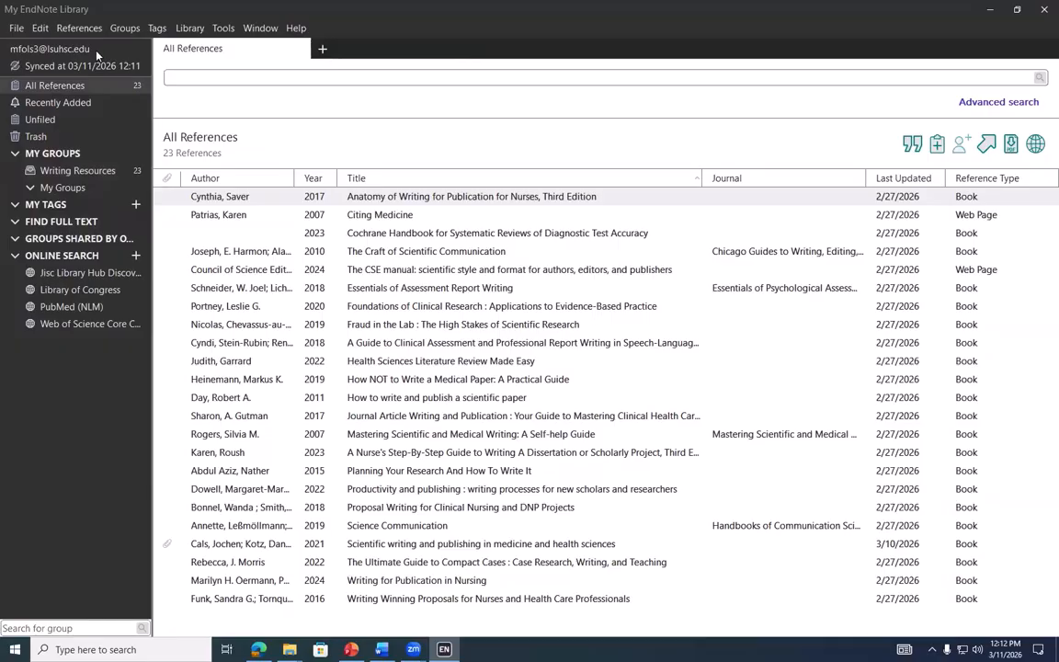
Review the library sharing dialog, a user's access options and Read & Write invite permission without inviting anyone
left_click(17, 29)
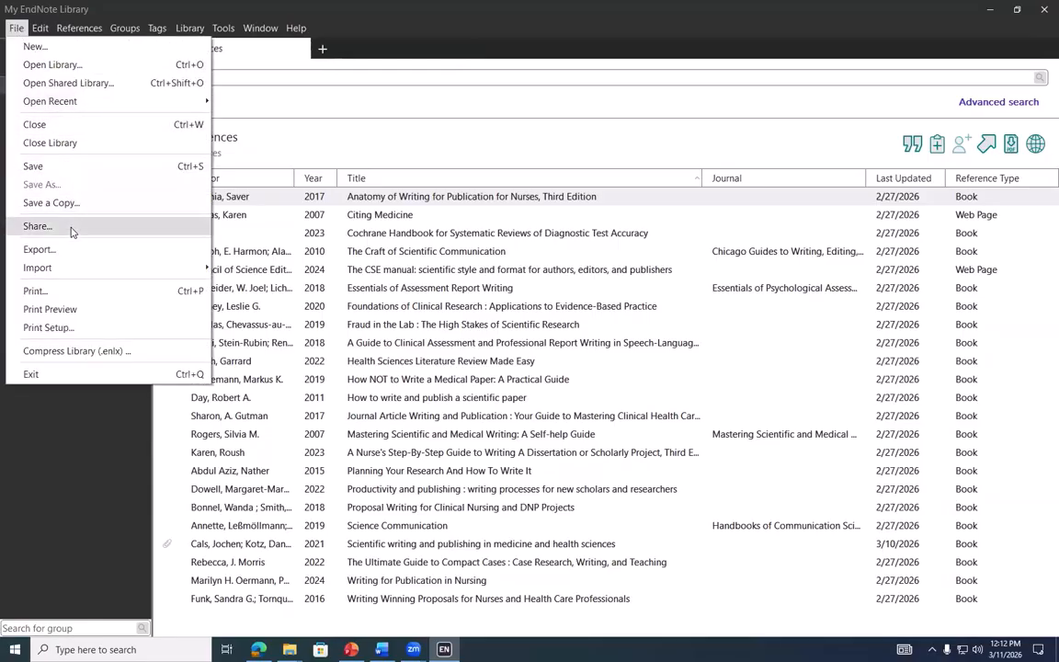
left_click(38, 226)
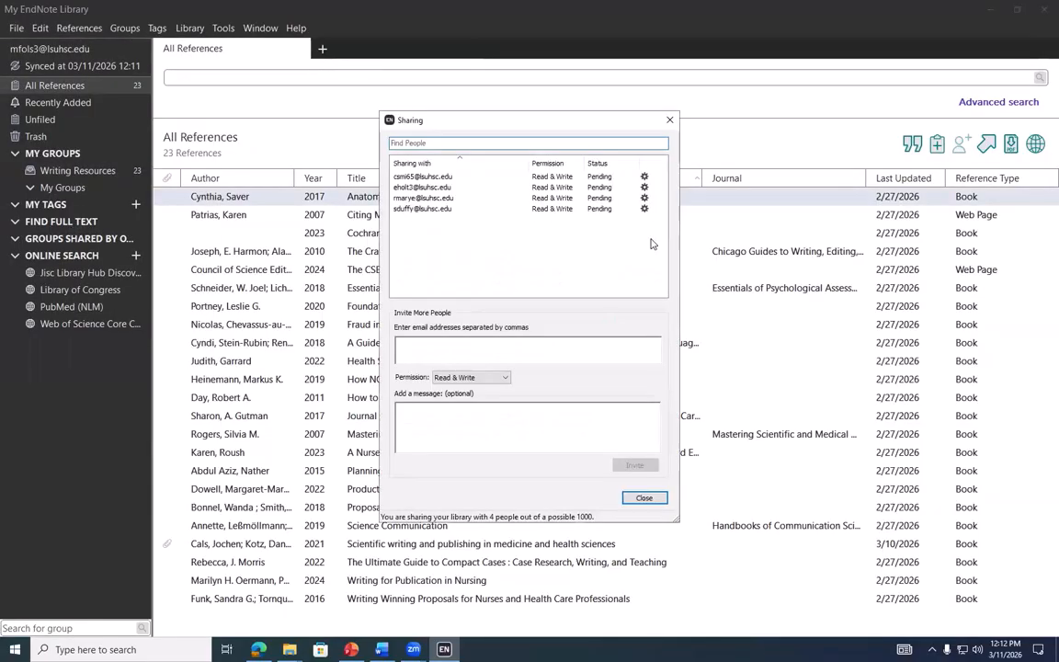
left_click(473, 143)
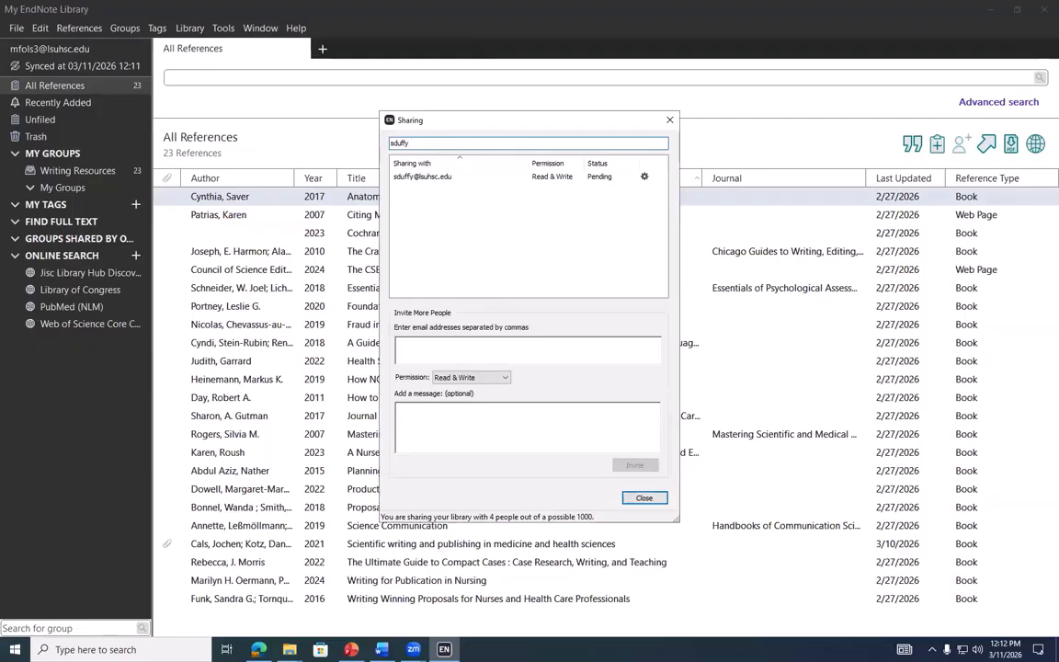
key("BackSpace")
key("BackSpace")
key("BackSpace")
key("BackSpace")
key("BackSpace")
key("BackSpace")
left_click(645, 178)
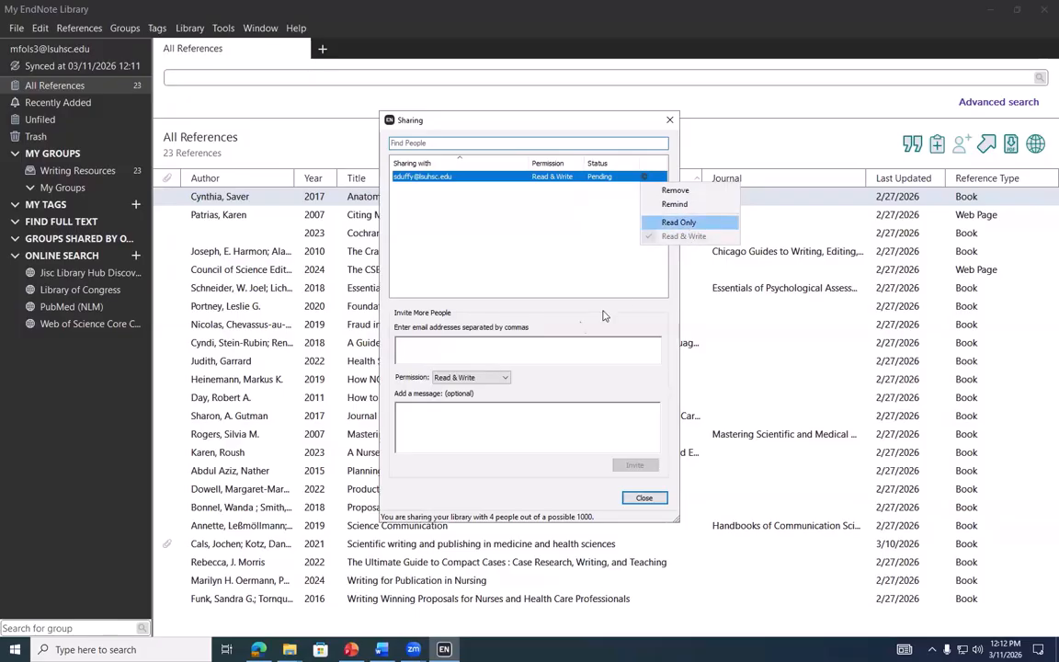
left_click(459, 347)
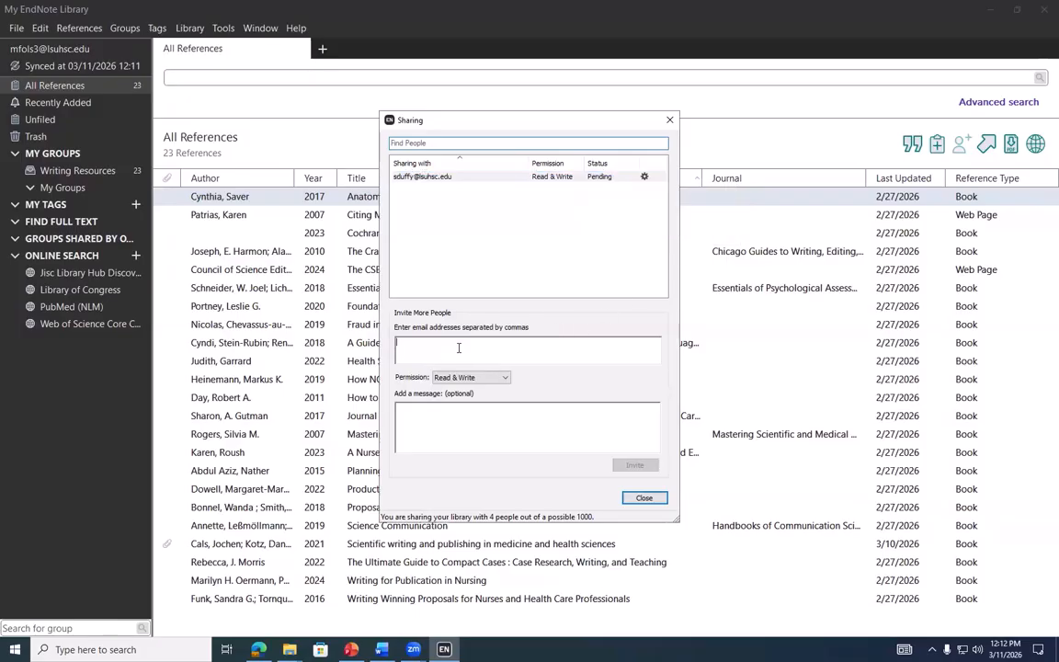
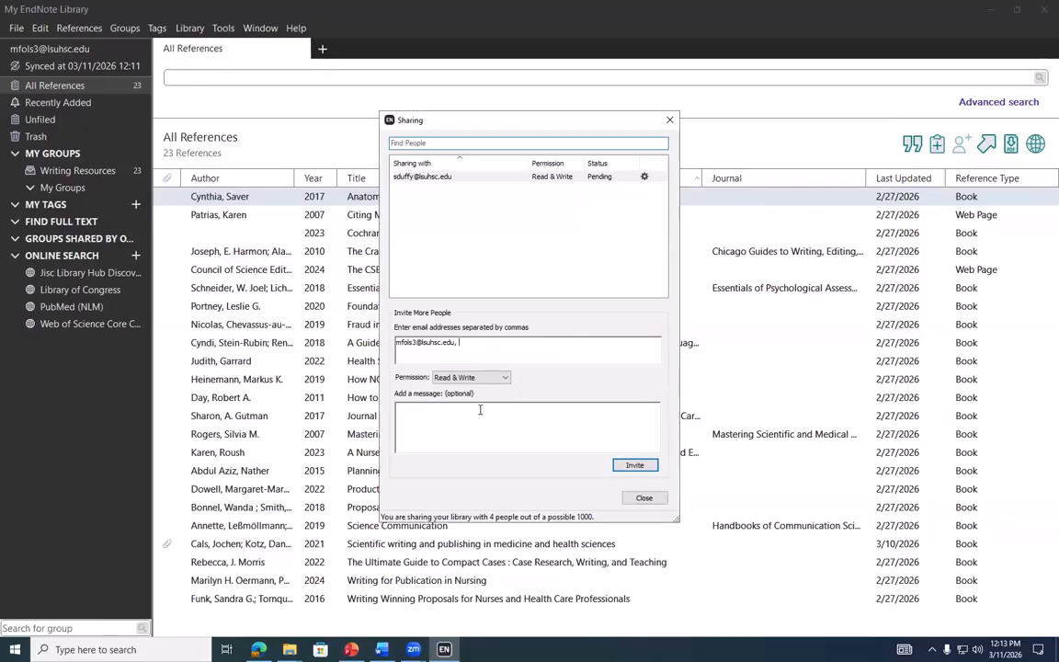
left_click(489, 377)
left_click(551, 378)
left_click(648, 499)
Start sharing the Writing Resources group, then cancel the account-information retrieval
left_click(80, 171)
right_click(76, 172)
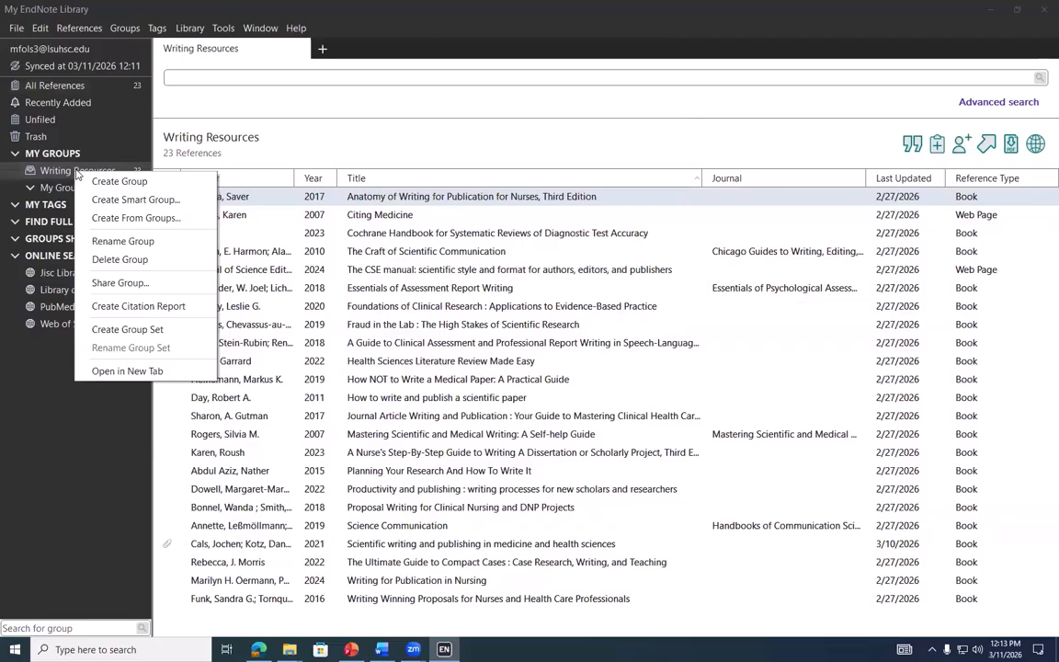
left_click(121, 282)
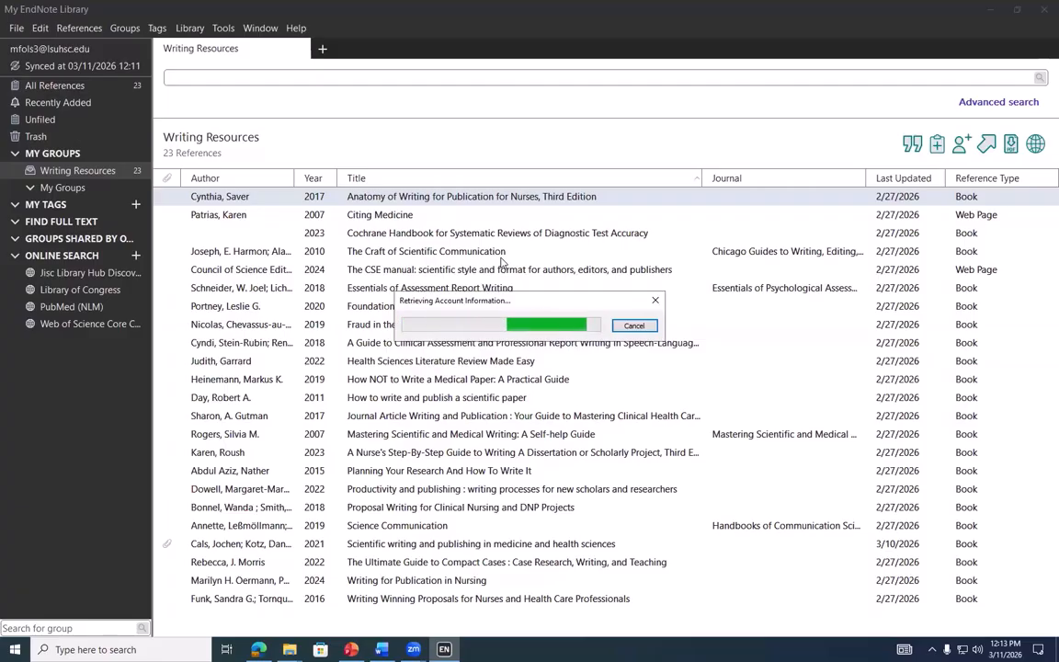
left_click(636, 326)
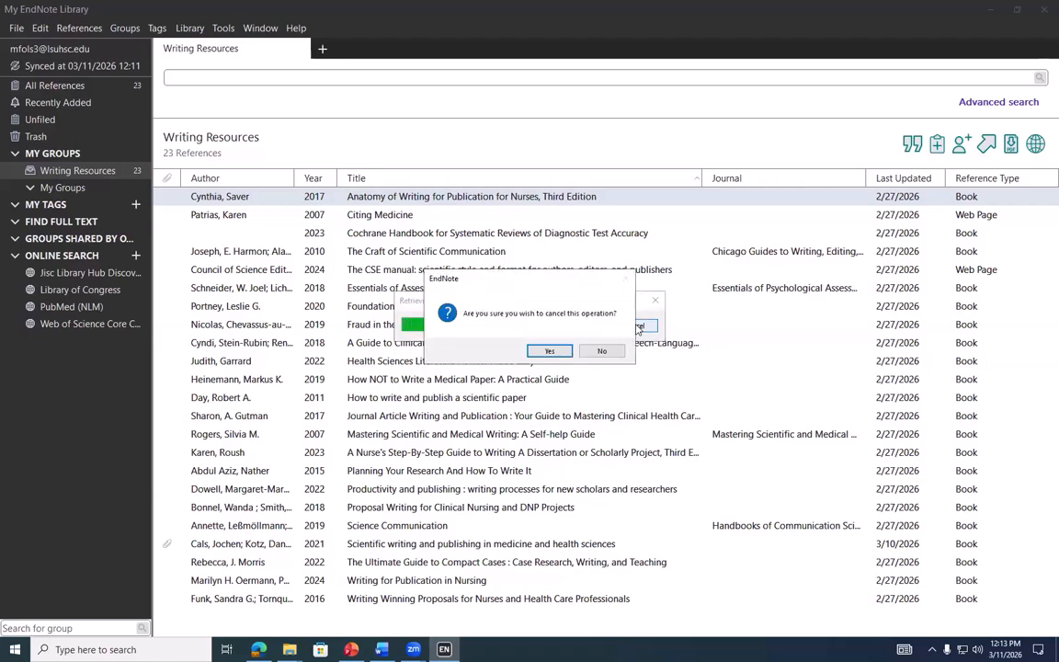
left_click(549, 350)
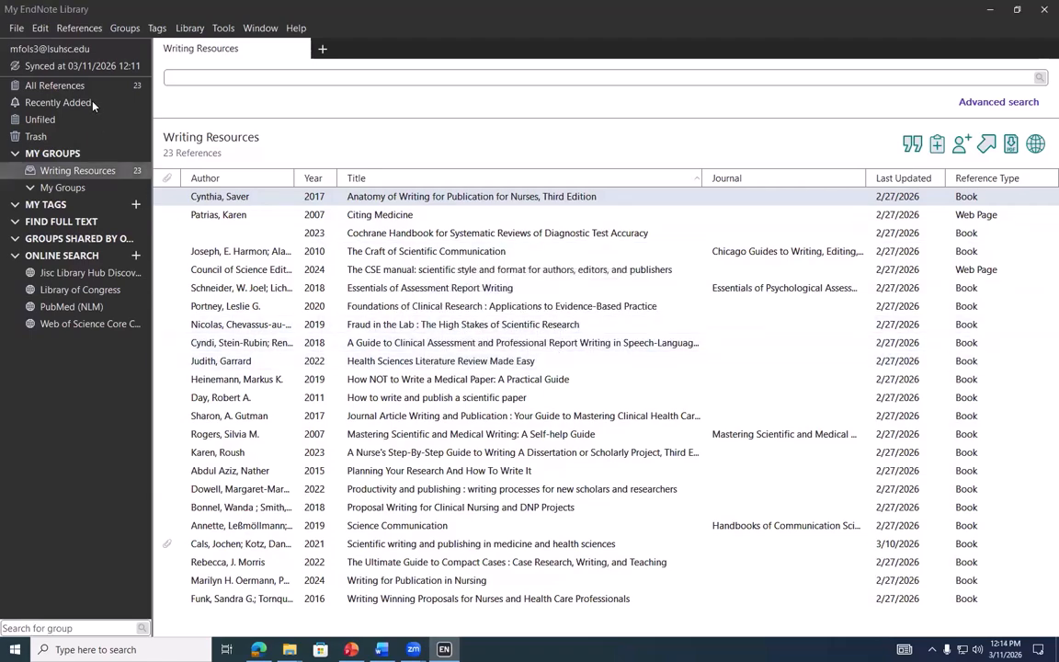
Start sharing the whole library again and cancel the account-information retrieval
left_click(16, 27)
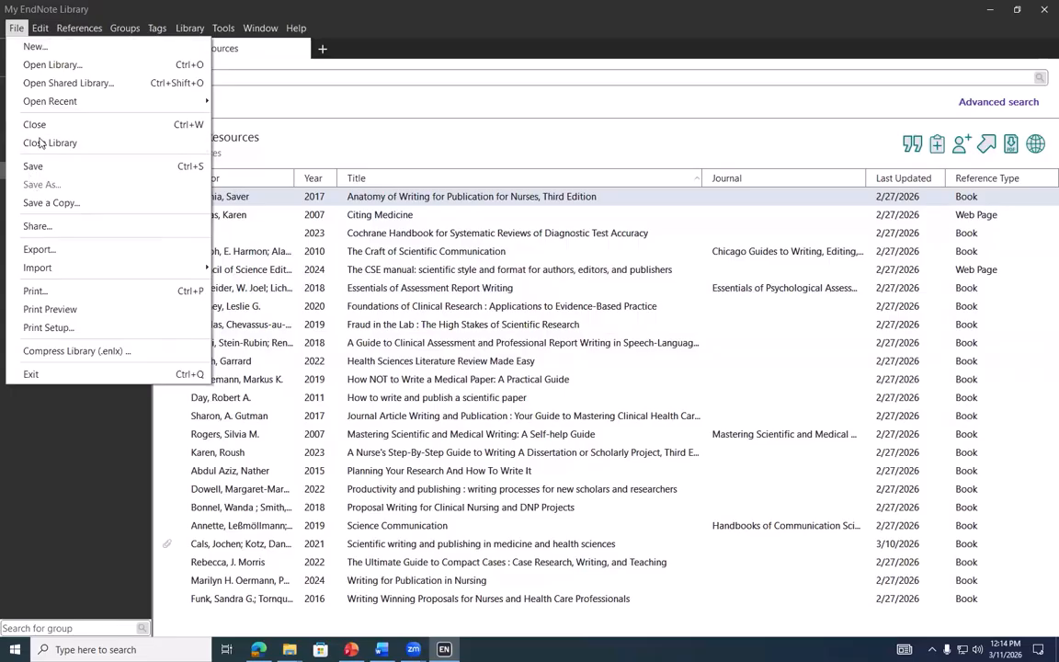
left_click(37, 225)
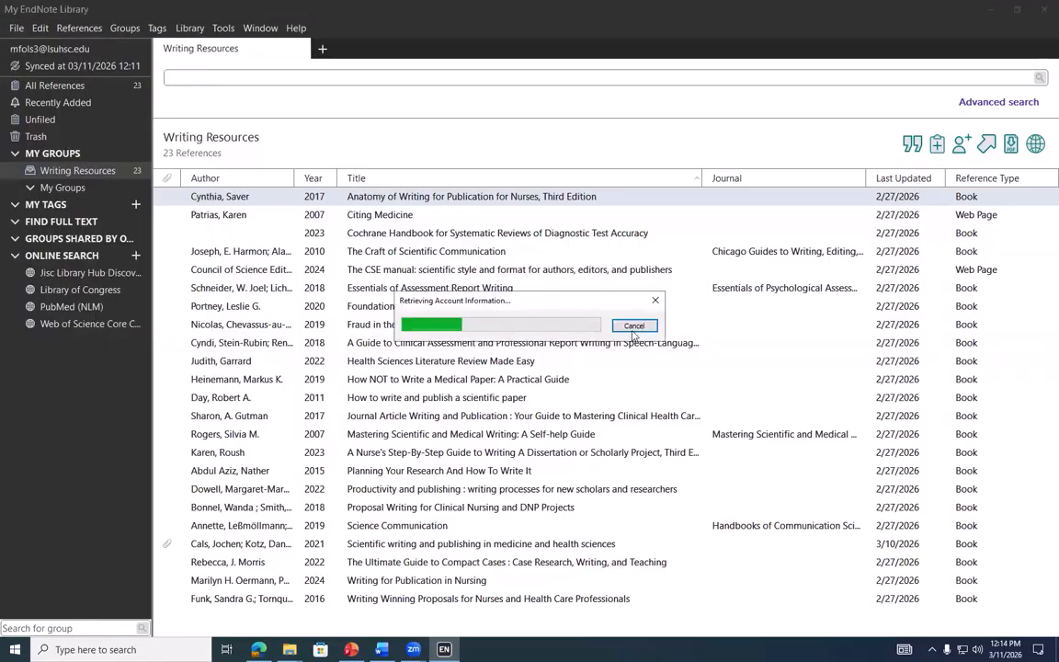
left_click(632, 324)
left_click(548, 351)
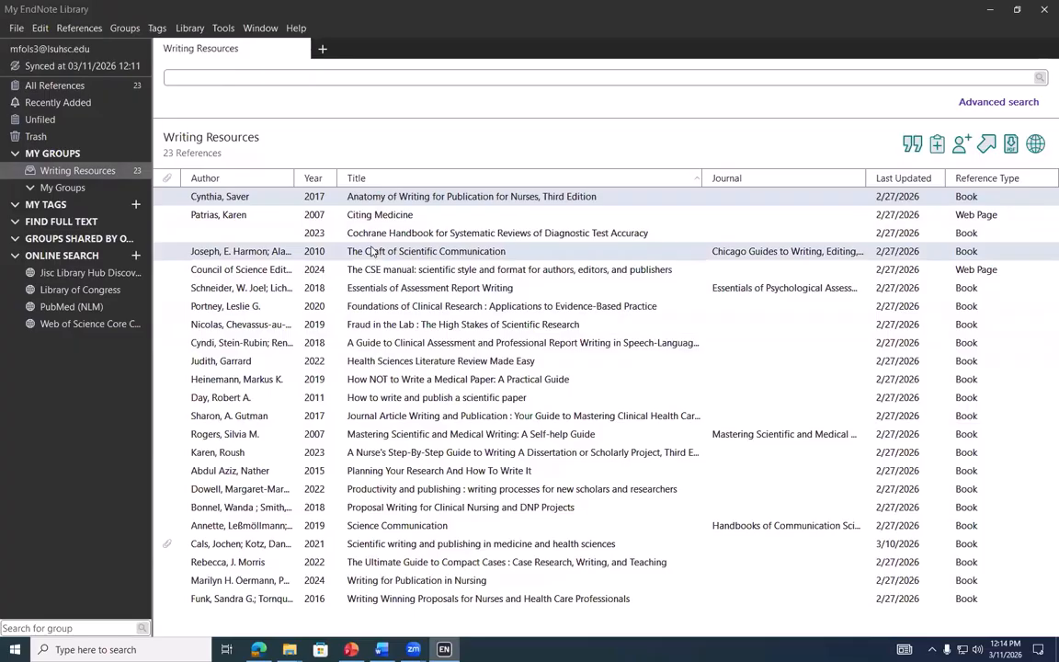
Select all 23 Writing Resources references and run Find Full Text on them
left_click(41, 27)
left_click(394, 270)
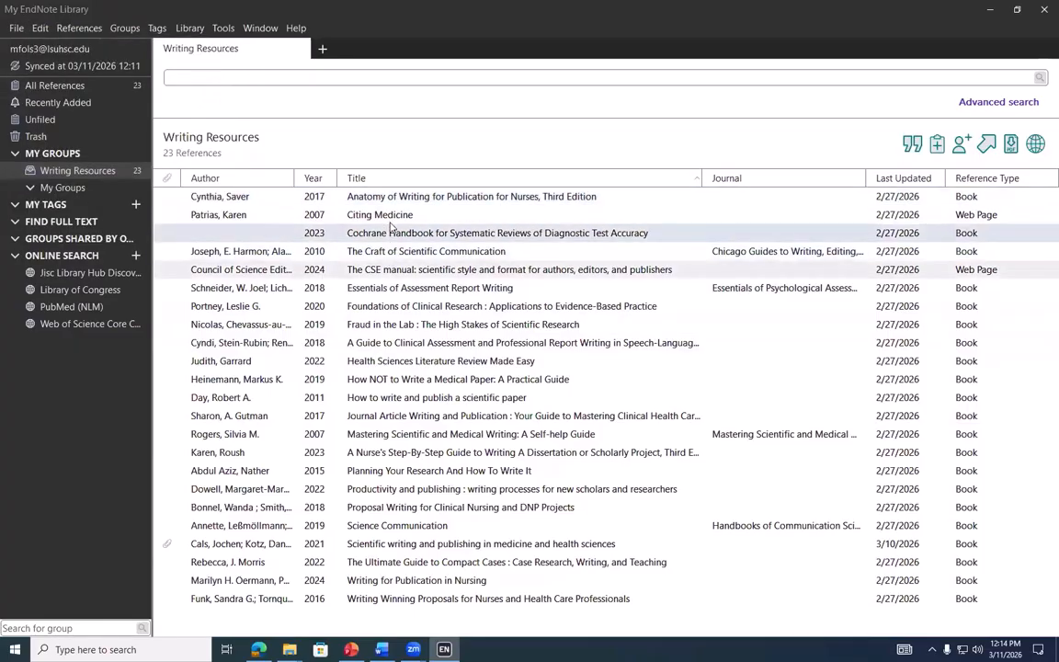
left_click(42, 28)
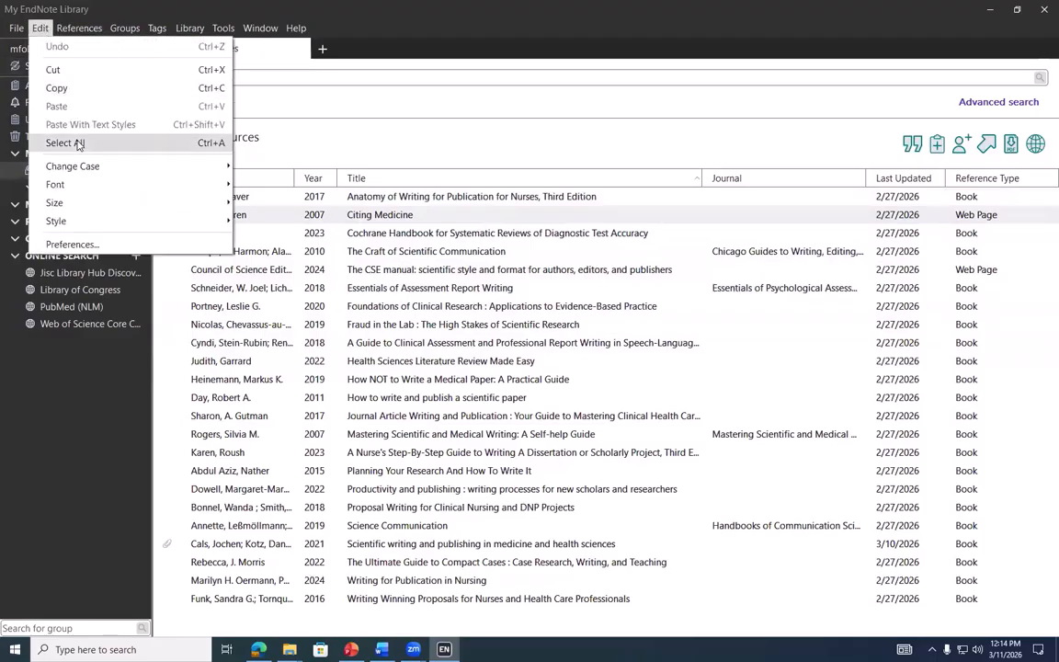
left_click(78, 141)
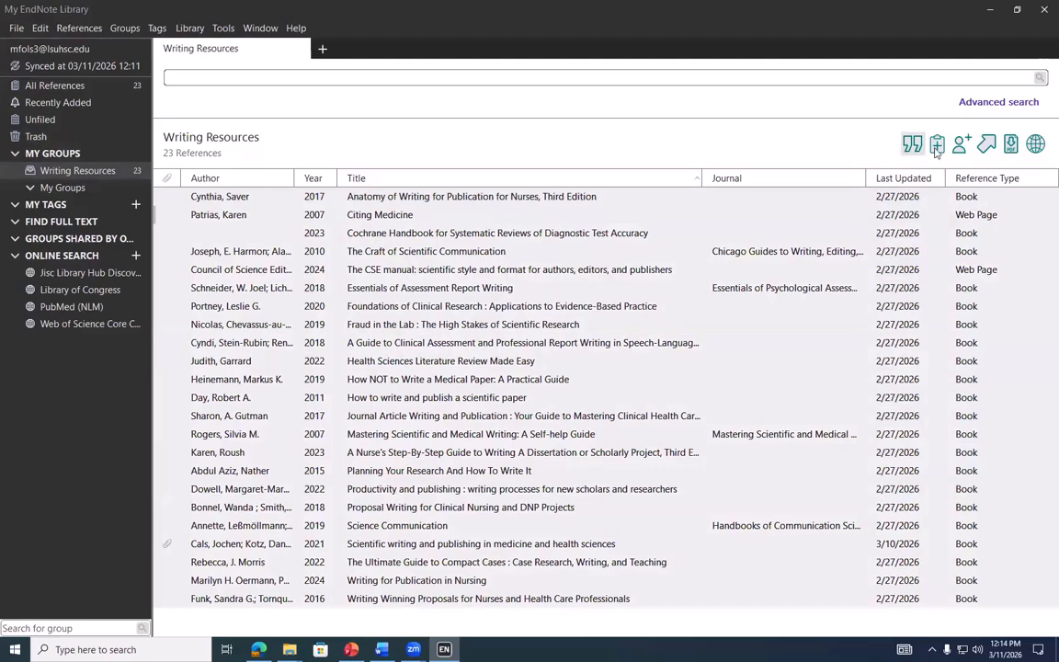
key("ctrl+a")
left_click(1011, 144)
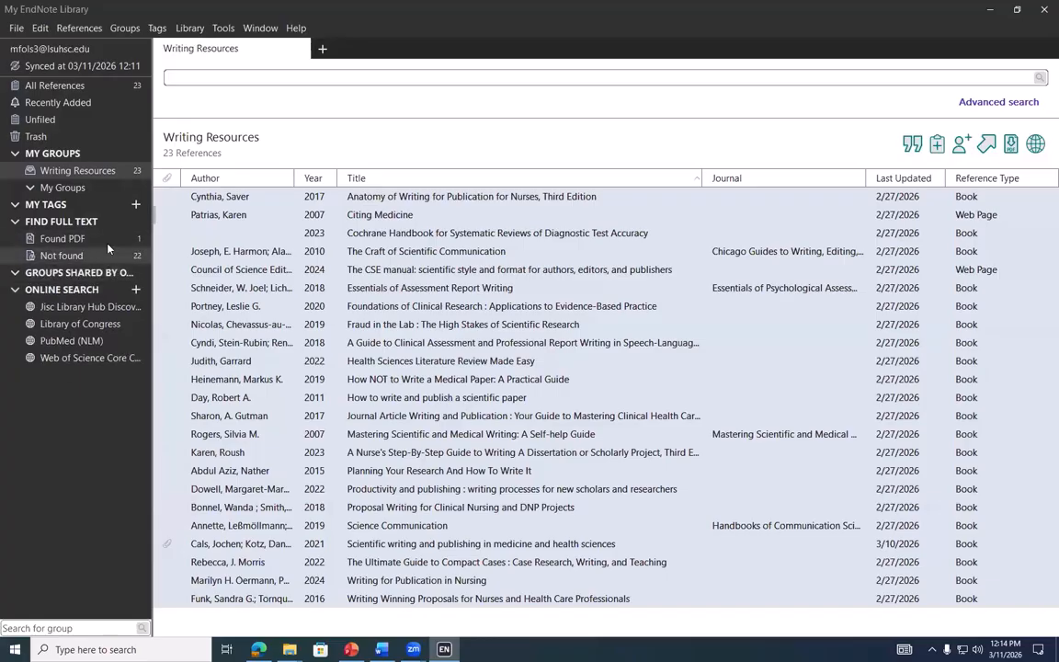
Open the attached PDF of 'Scientific writing and publishing in medicine and health sciences' from its Summary
left_click(100, 242)
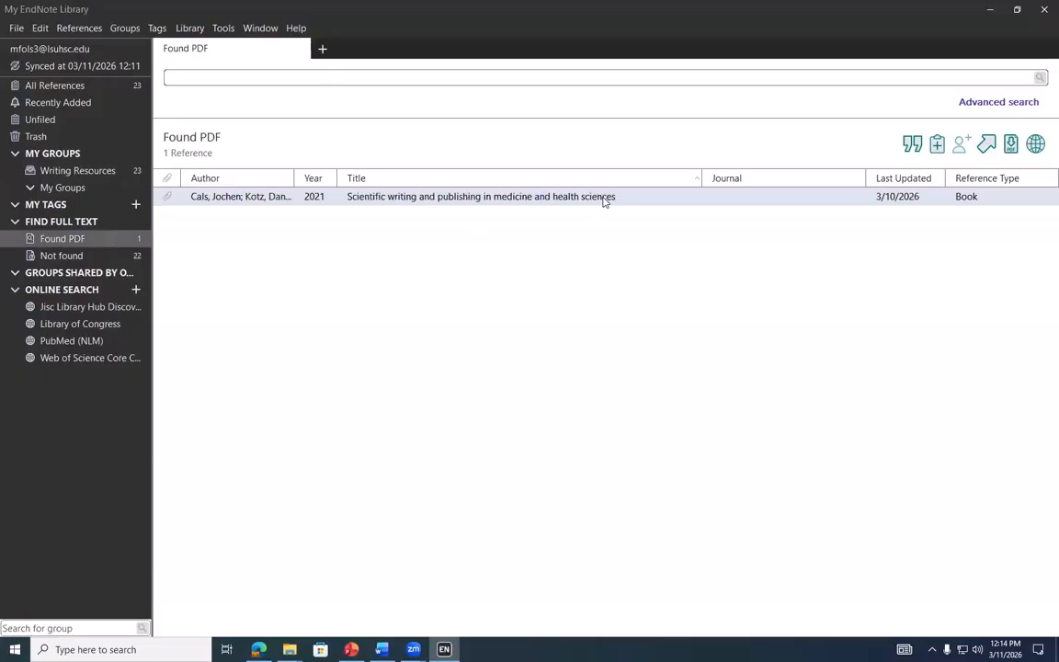
left_click(604, 199)
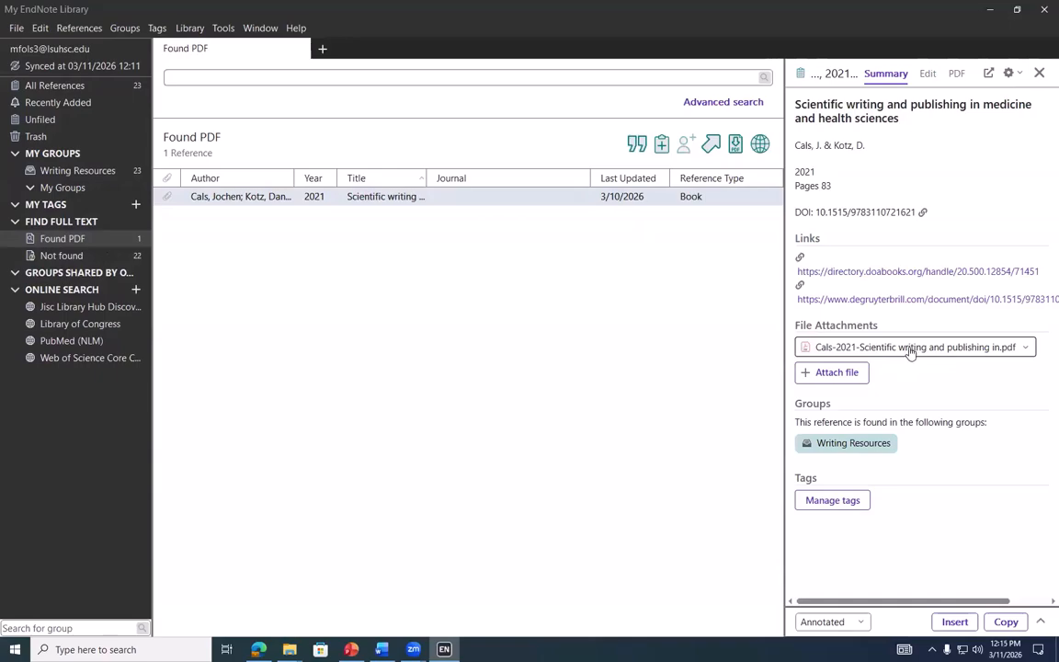
left_click(910, 348)
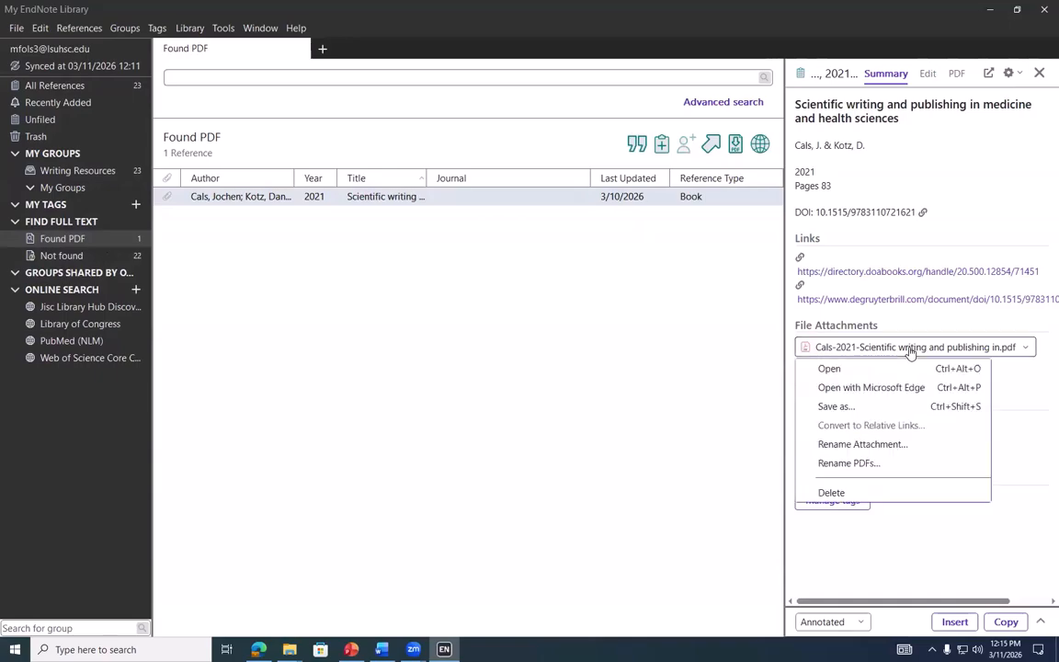
left_click(858, 368)
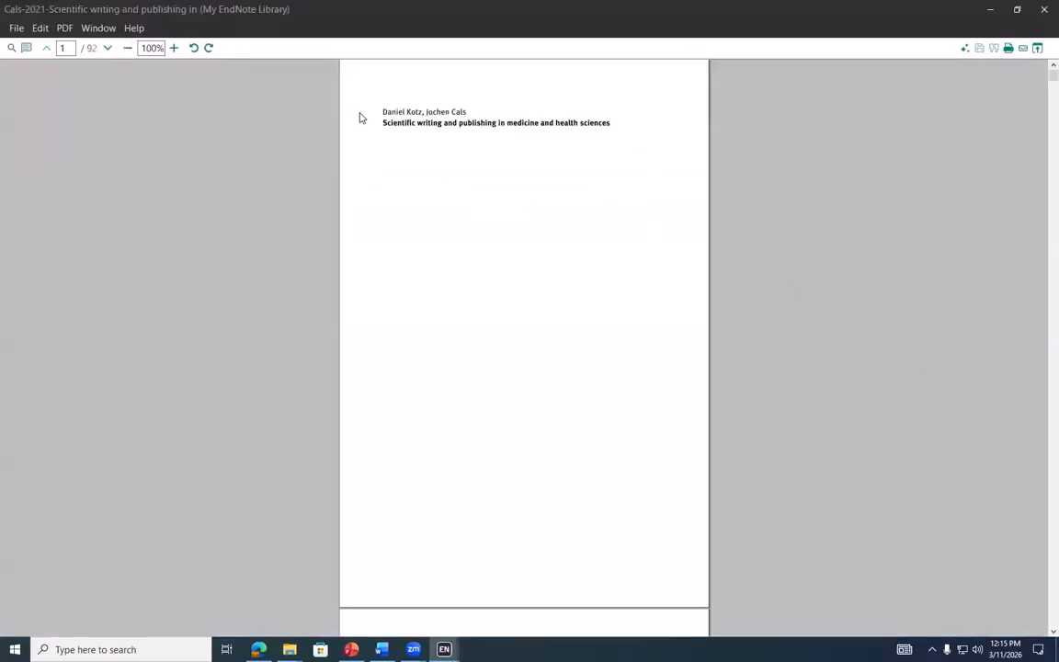
Scroll through the PDF's title page, then bring up the blank Word document
scroll(570, 305, "down", 10)
scroll(571, 302, "down", 2)
scroll(571, 302, "up", 6)
scroll(571, 302, "up", 5)
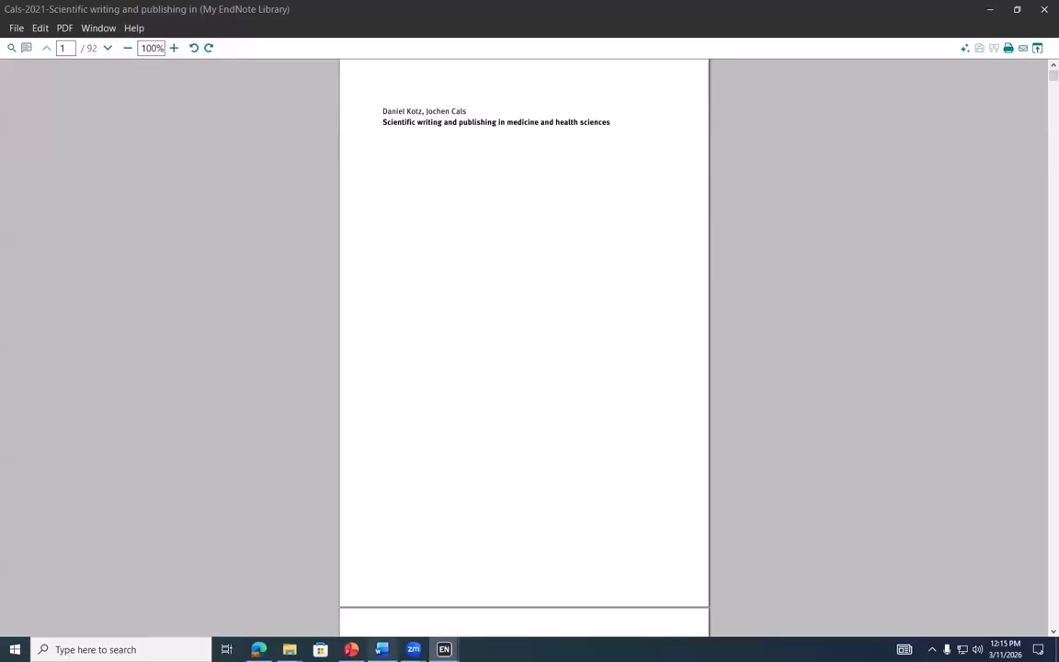
left_click(382, 648)
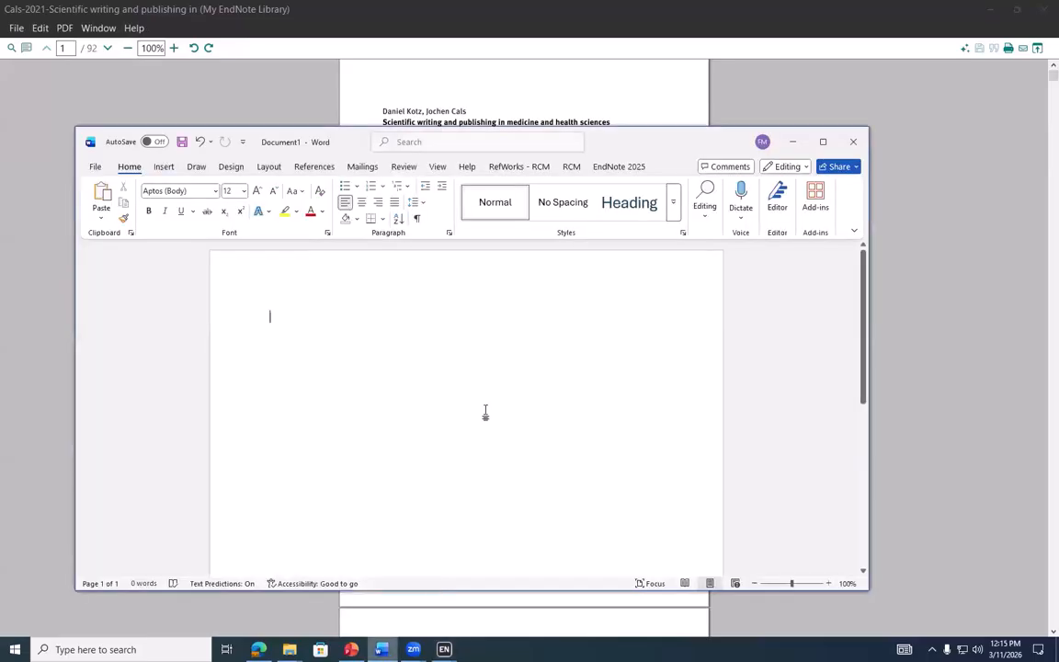
Open EndNote Cite While You Write and insert the PDF's author and title lines as a cited quote
left_click(816, 207)
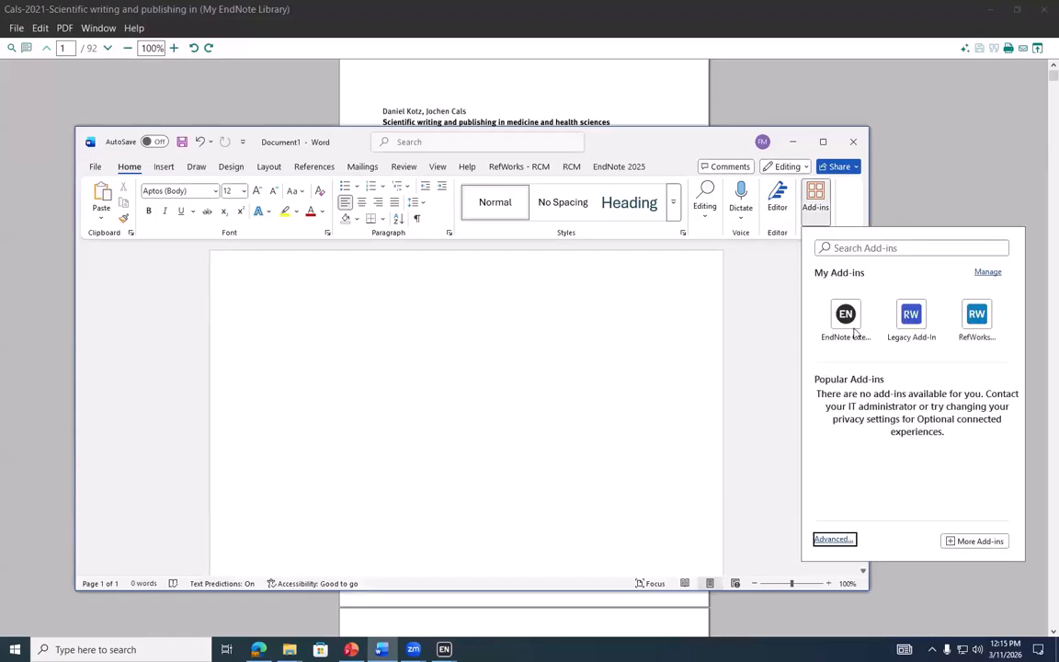
left_click(845, 317)
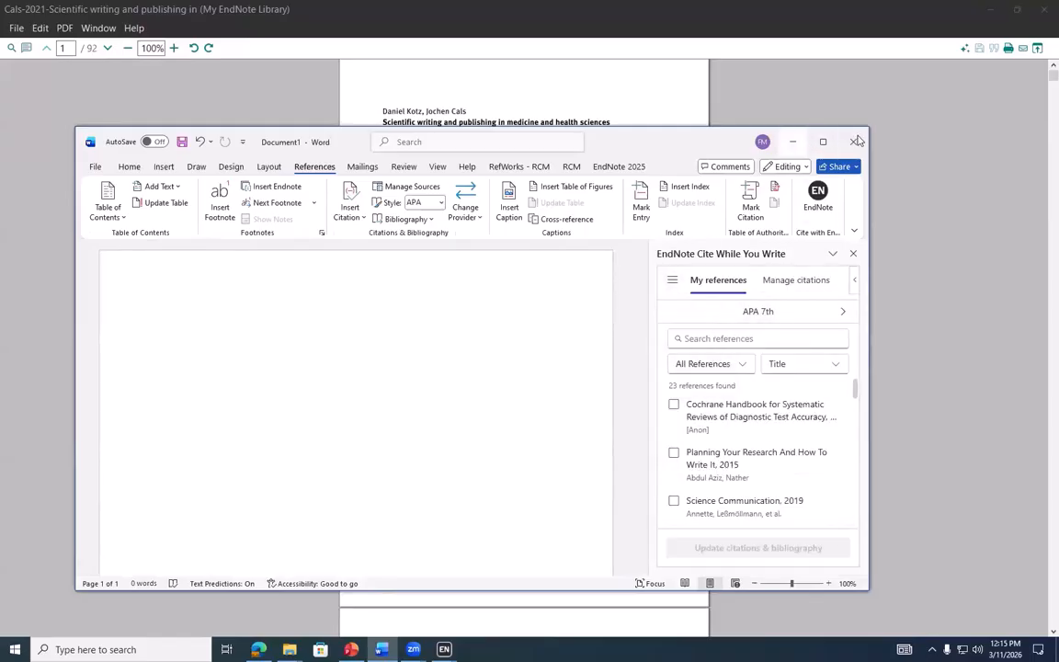
left_click(462, 112)
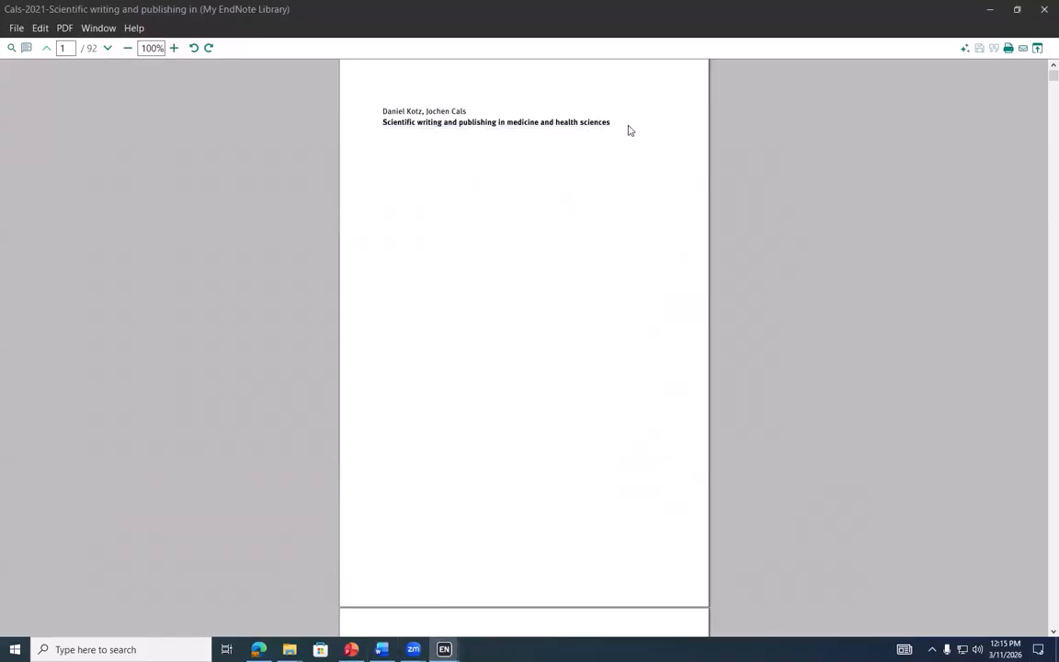
left_click_drag(472, 130, 380, 108)
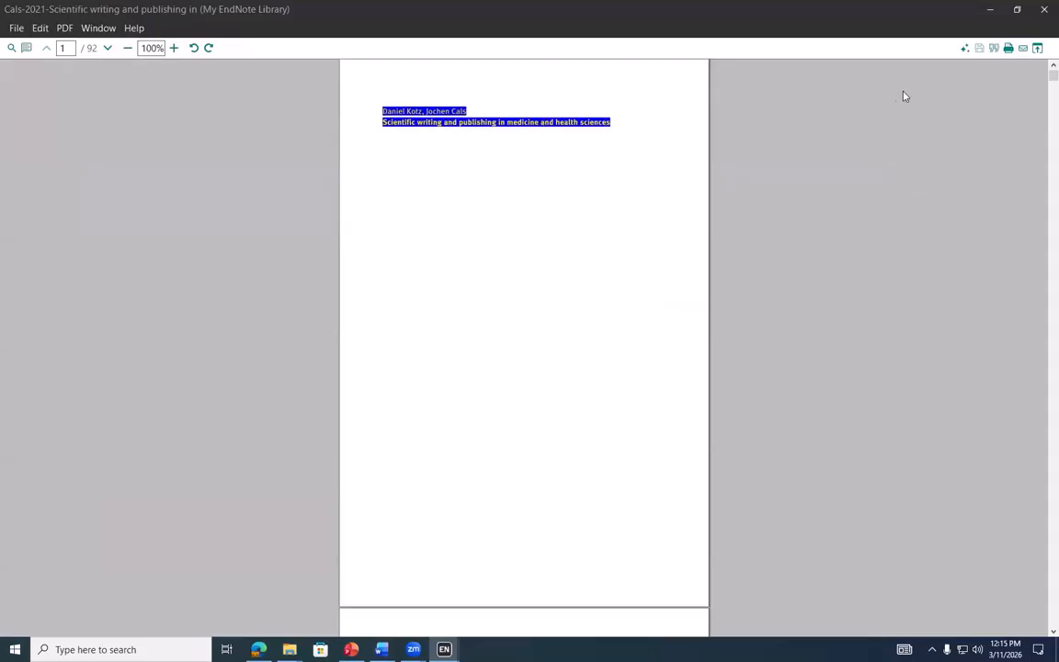
left_click(994, 49)
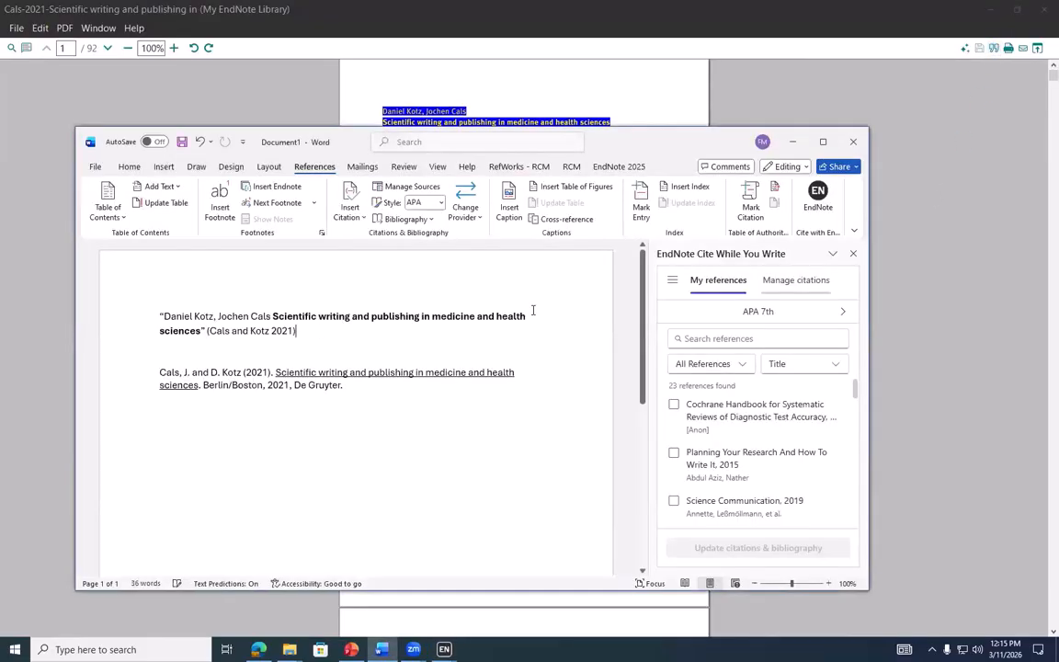
Show that the inserted citation and bibliography entry are live fields, then minimize Word
left_click_drag(165, 422, 158, 310)
left_click(224, 335)
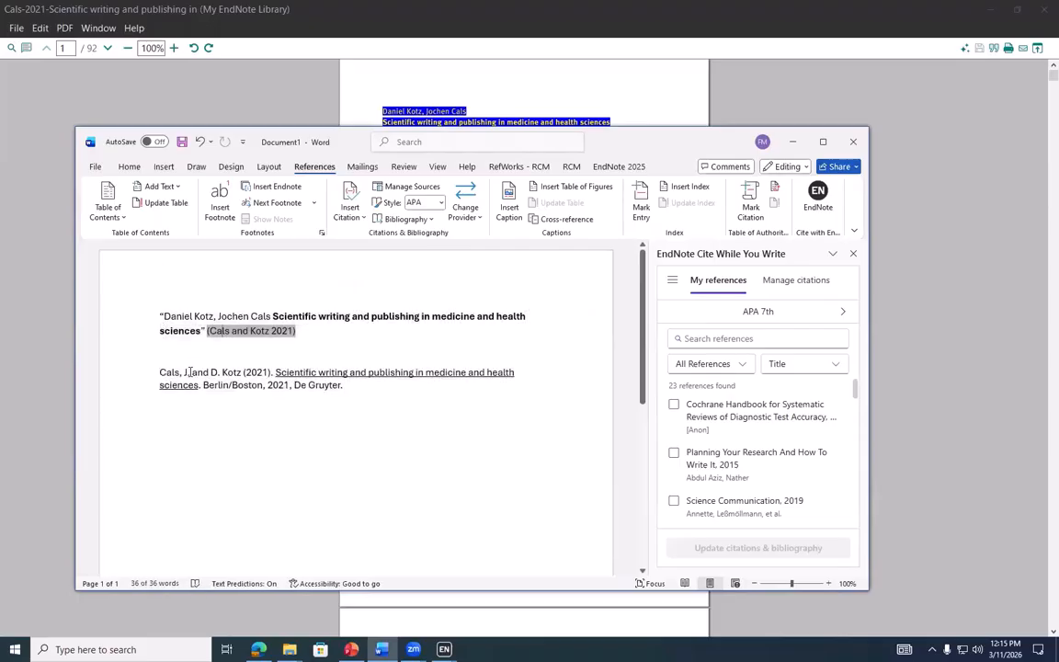
left_click(358, 390)
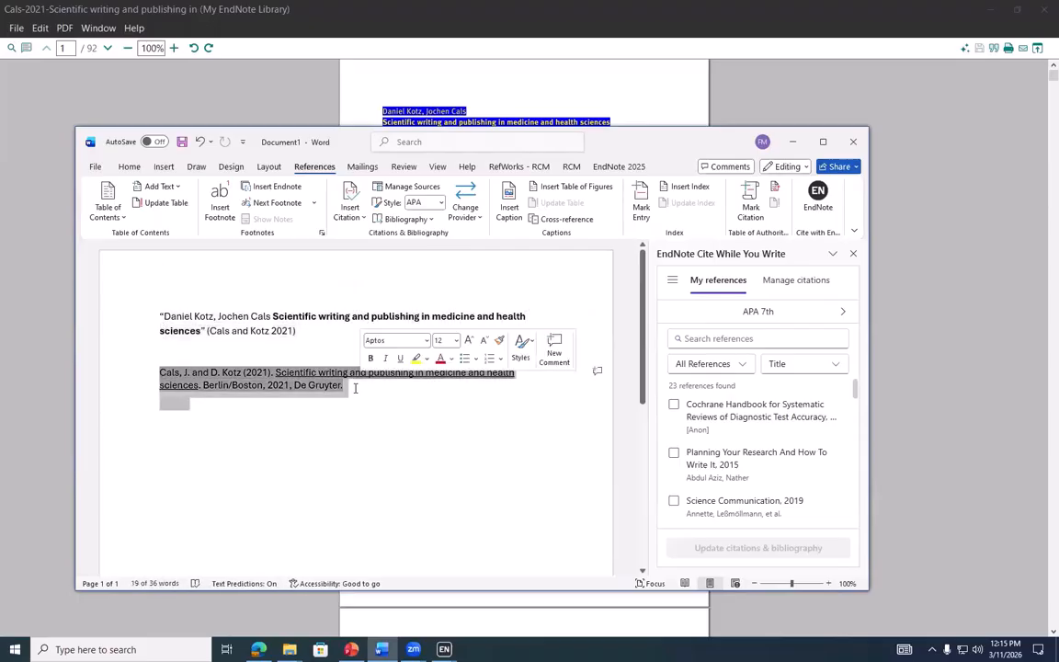
left_click(313, 316)
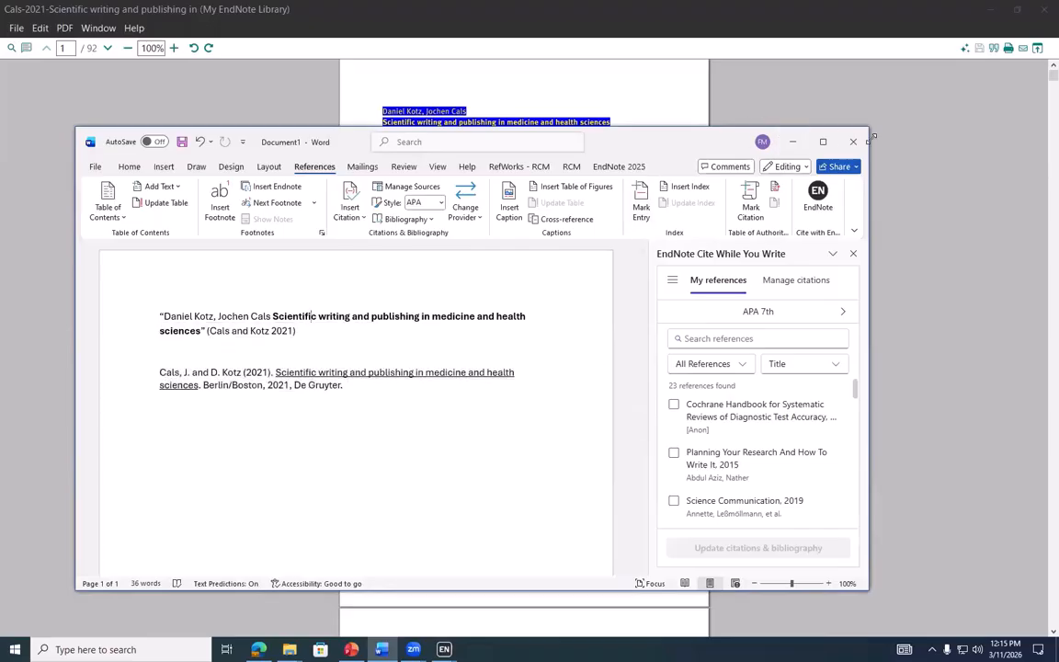
left_click(794, 143)
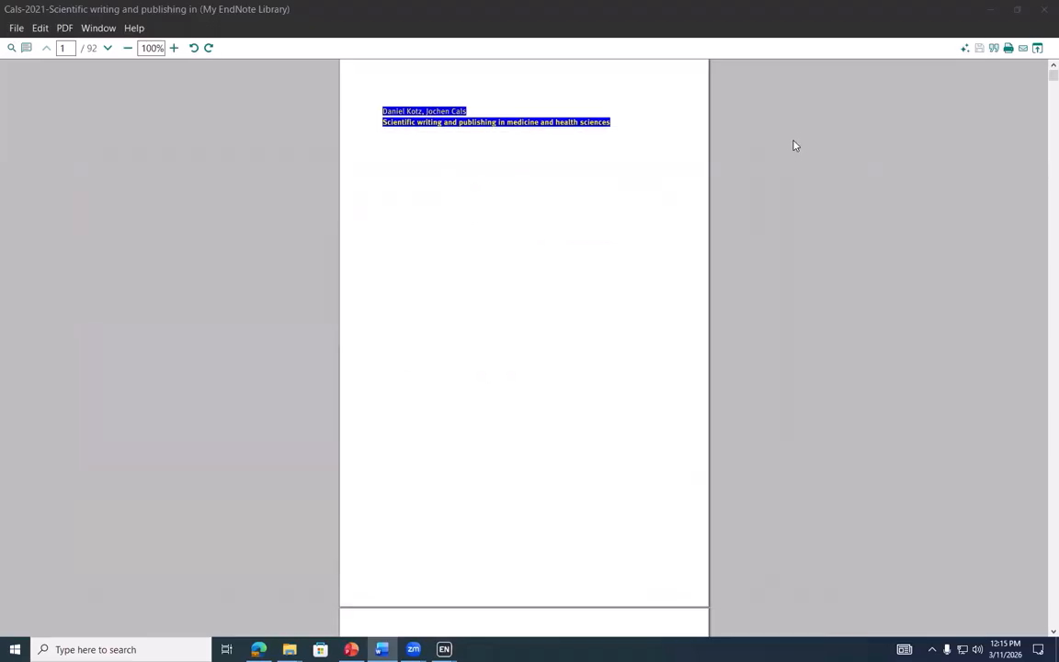
Open the PDF's Research Assistant and expand its full answer on funding requirements
left_click(614, 166)
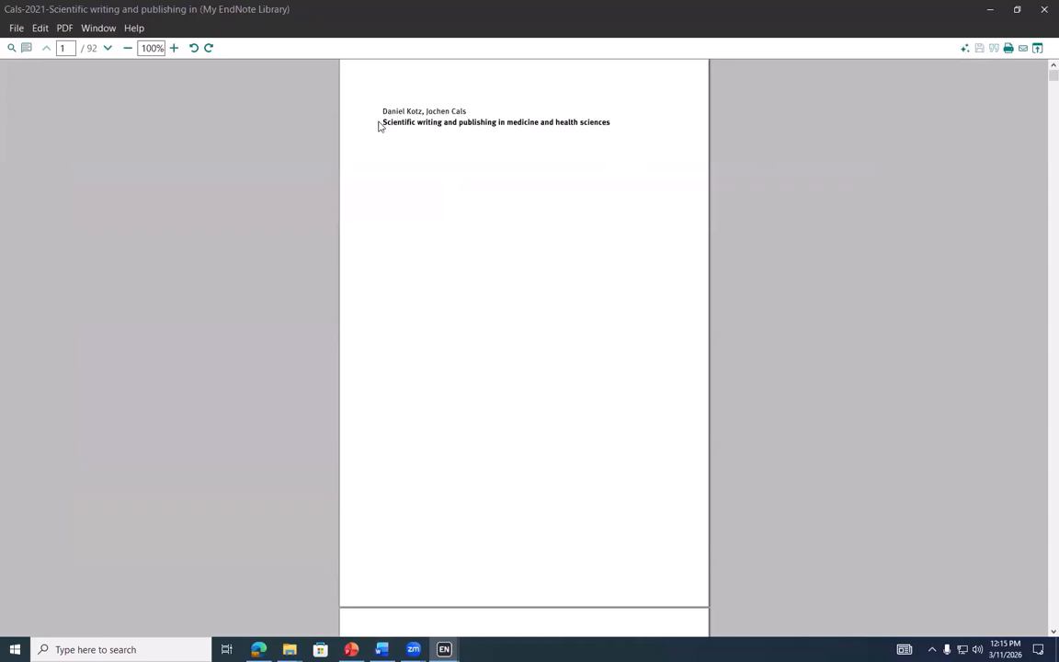
left_click(965, 49)
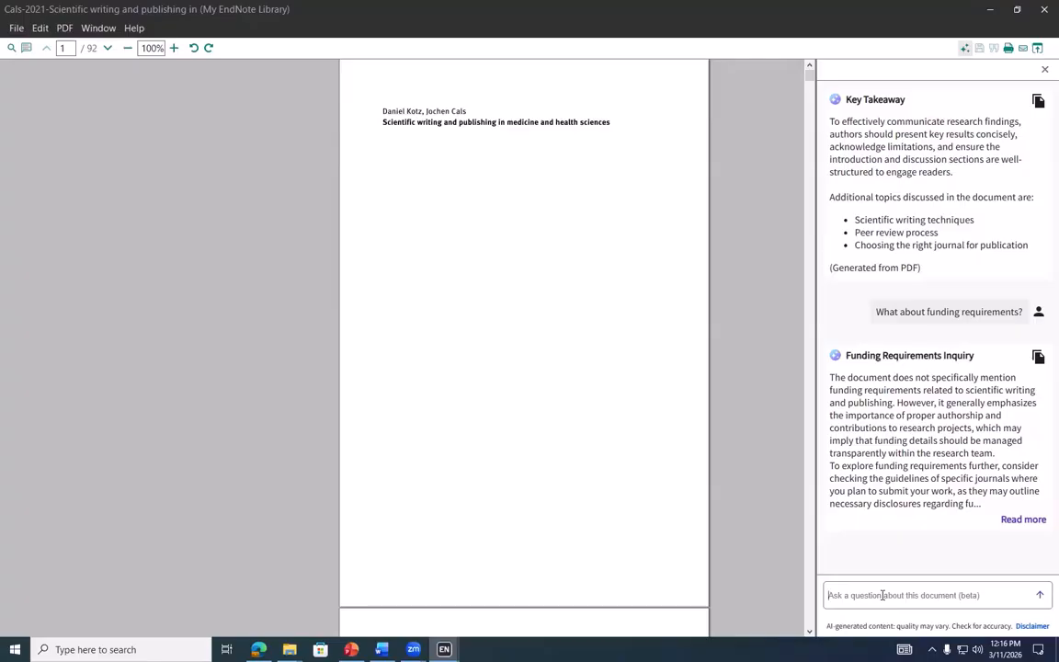
left_click(1018, 520)
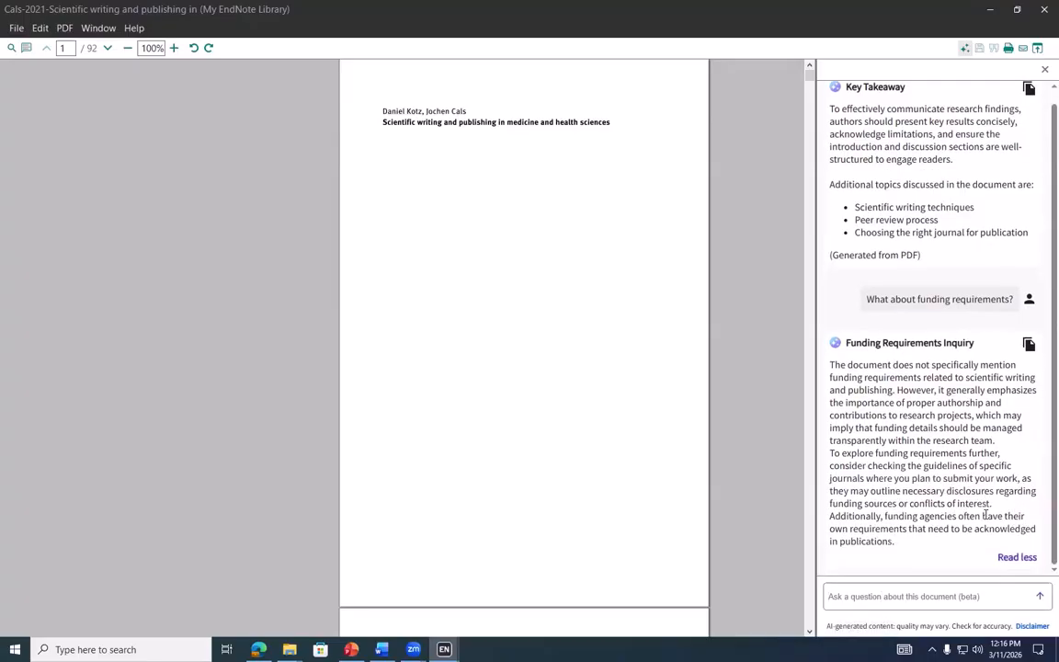
scroll(986, 513, "up", 1)
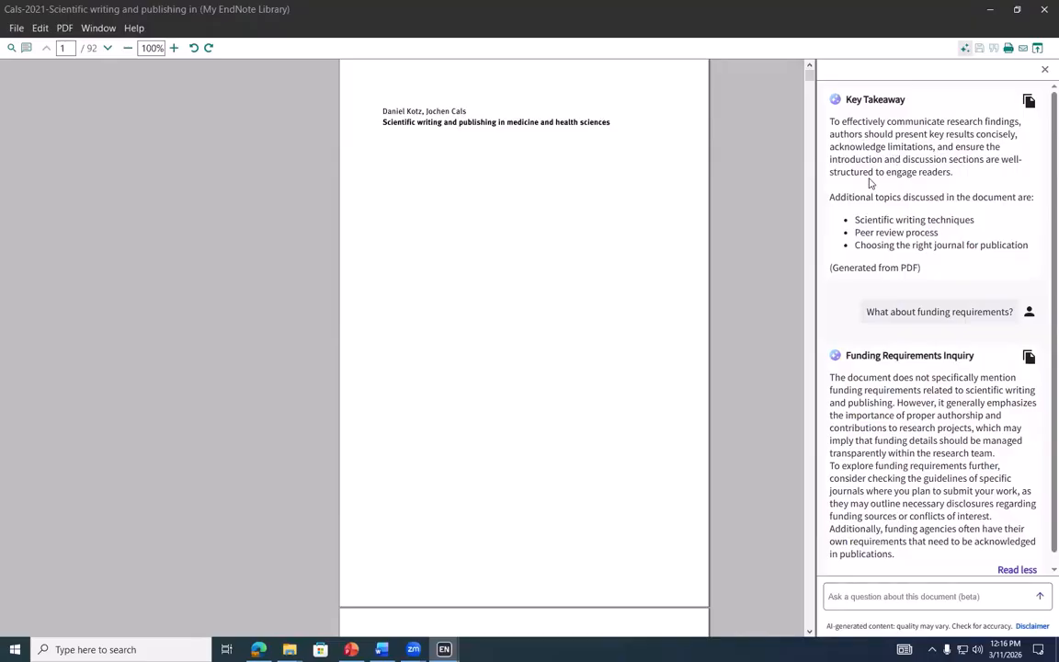
Highlight and clear the PDF note, the funding answer, and the AI-content disclaimer in the Research Assistant
triple_click(849, 268)
left_click(936, 350)
scroll(930, 368, "down", 1)
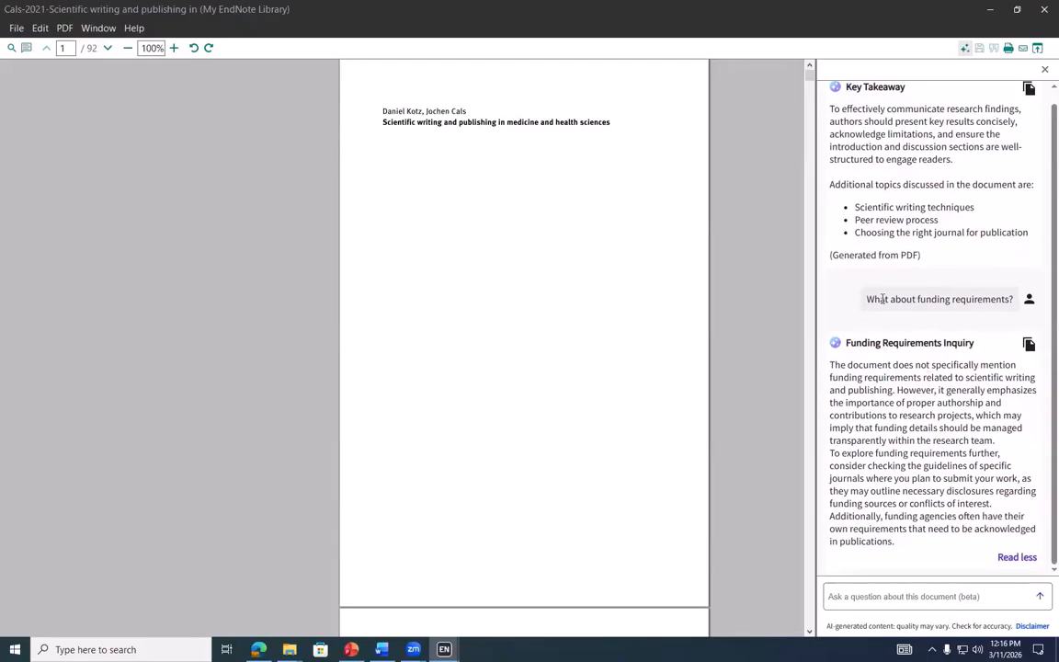
left_click_drag(830, 365, 902, 552)
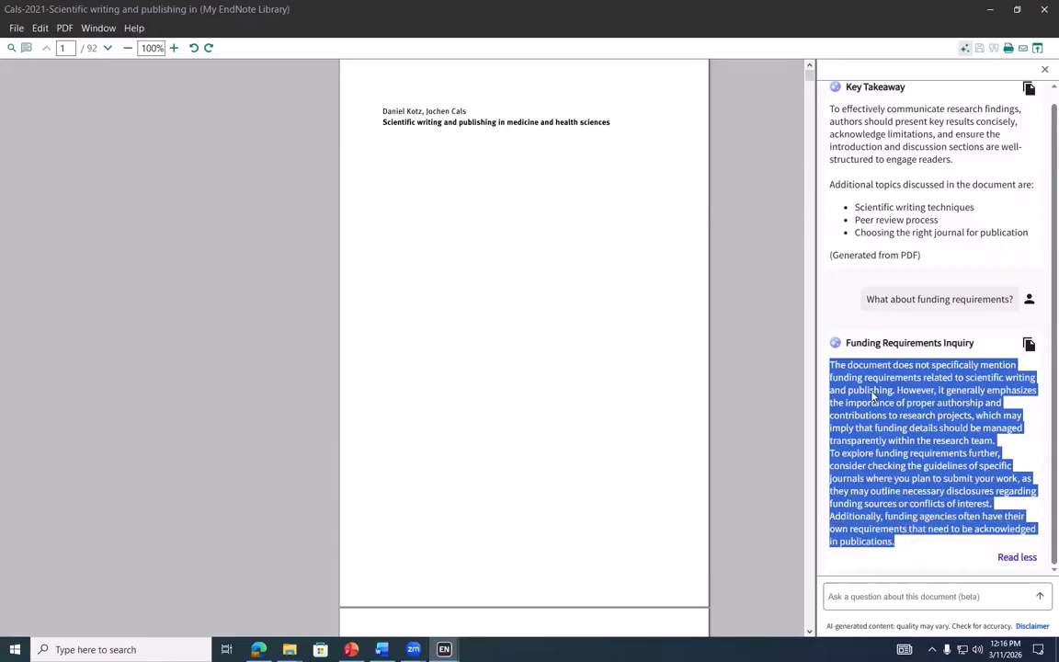
left_click(830, 368)
left_click_drag(830, 365, 937, 392)
left_click(937, 394)
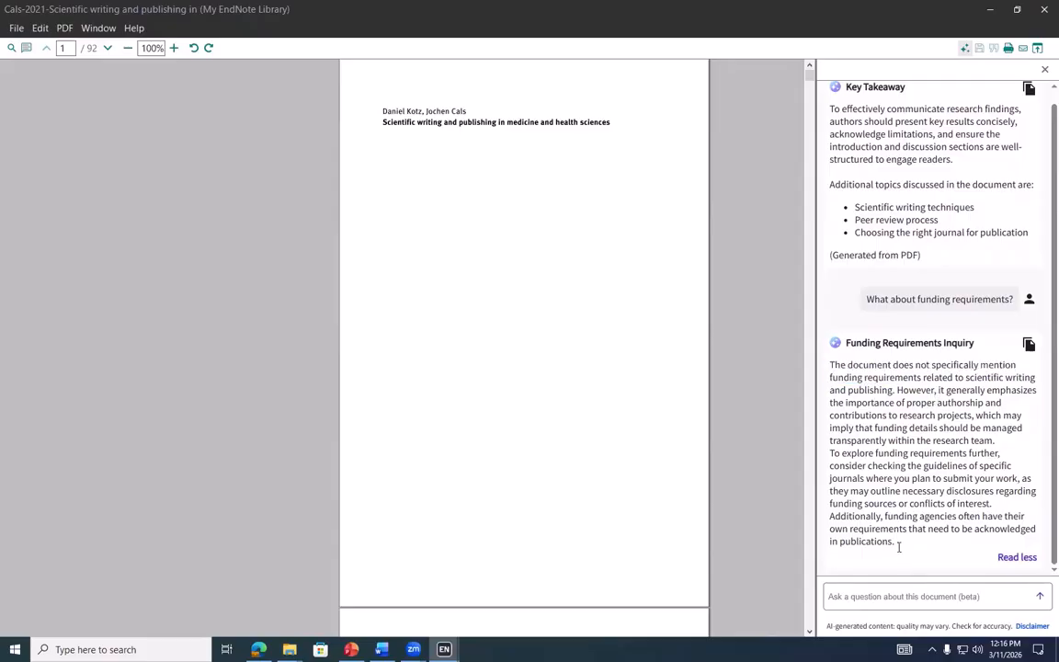
left_click_drag(828, 626, 1011, 629)
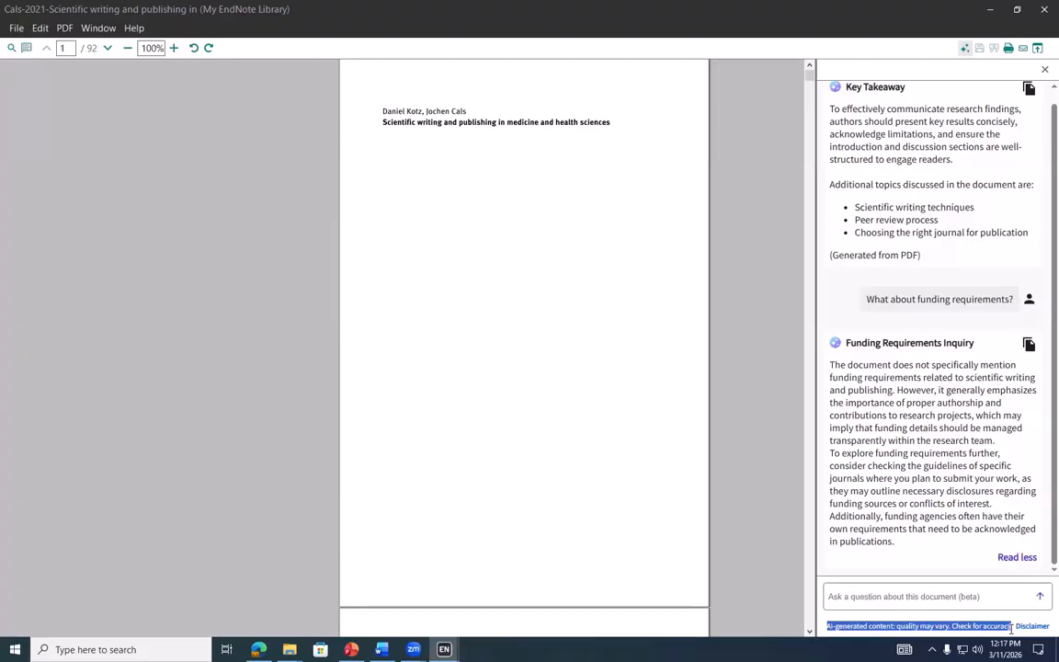
left_click(1008, 630)
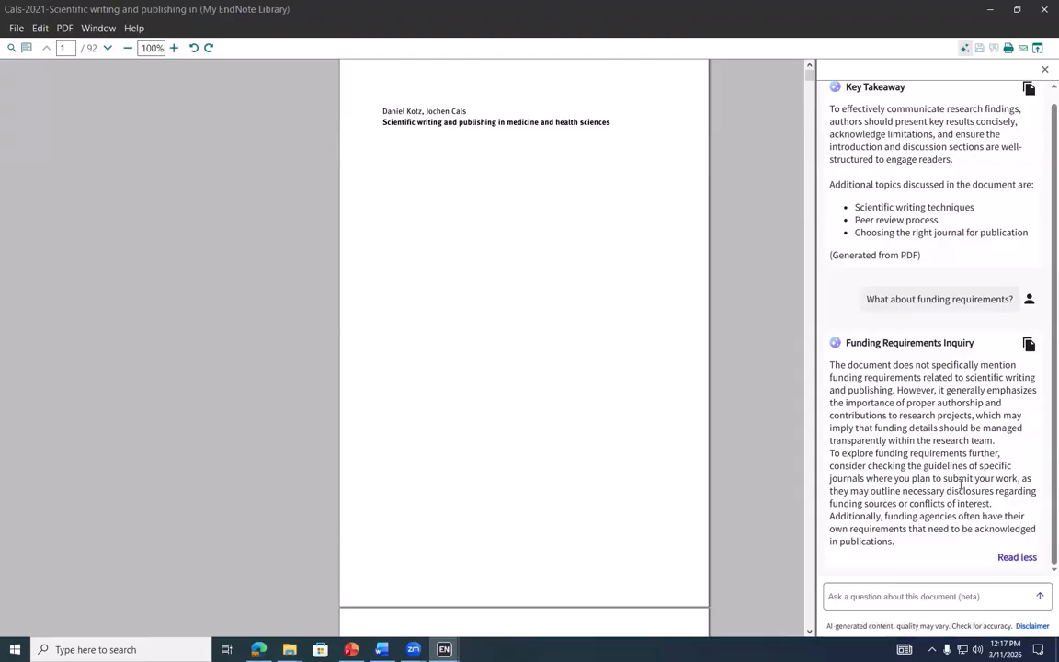
scroll(960, 172, "up", 1)
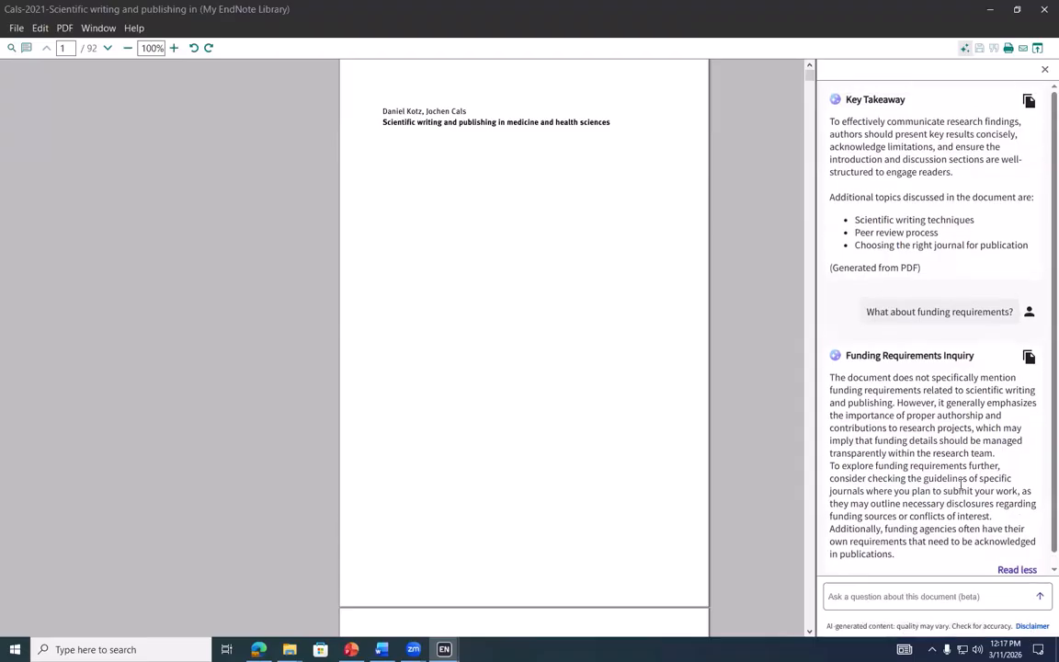
Close the Research Assistant, reopen it, and close it again
left_click(1044, 71)
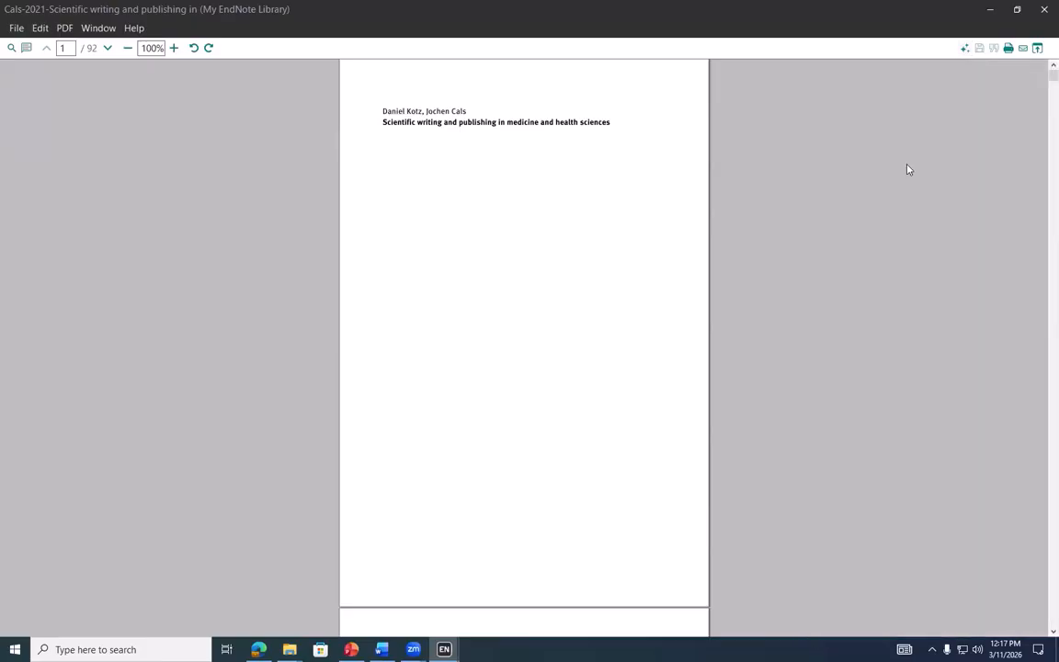
left_click(964, 49)
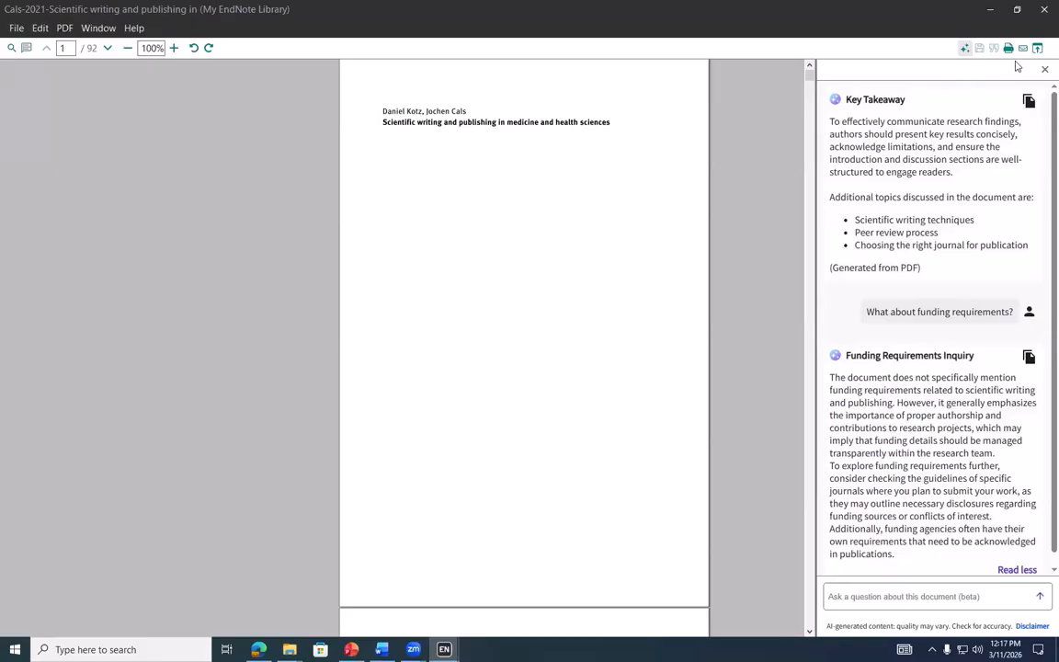
left_click(1044, 69)
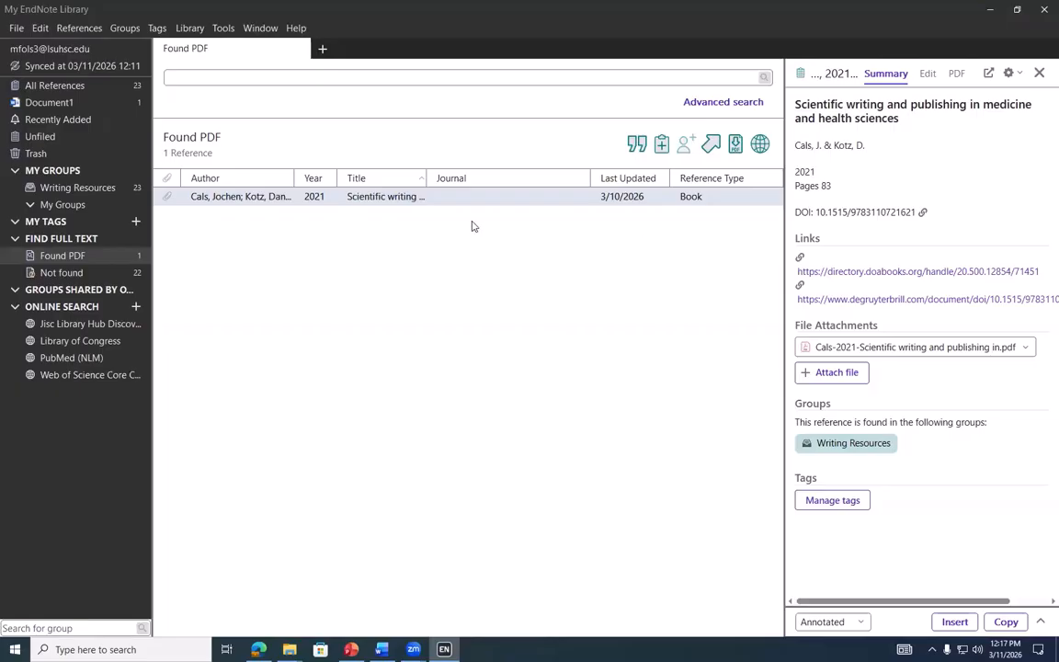
Import the intercellular signaling PDF from the EndNote Class_March 2026 folder using the PDF filter
left_click(16, 30)
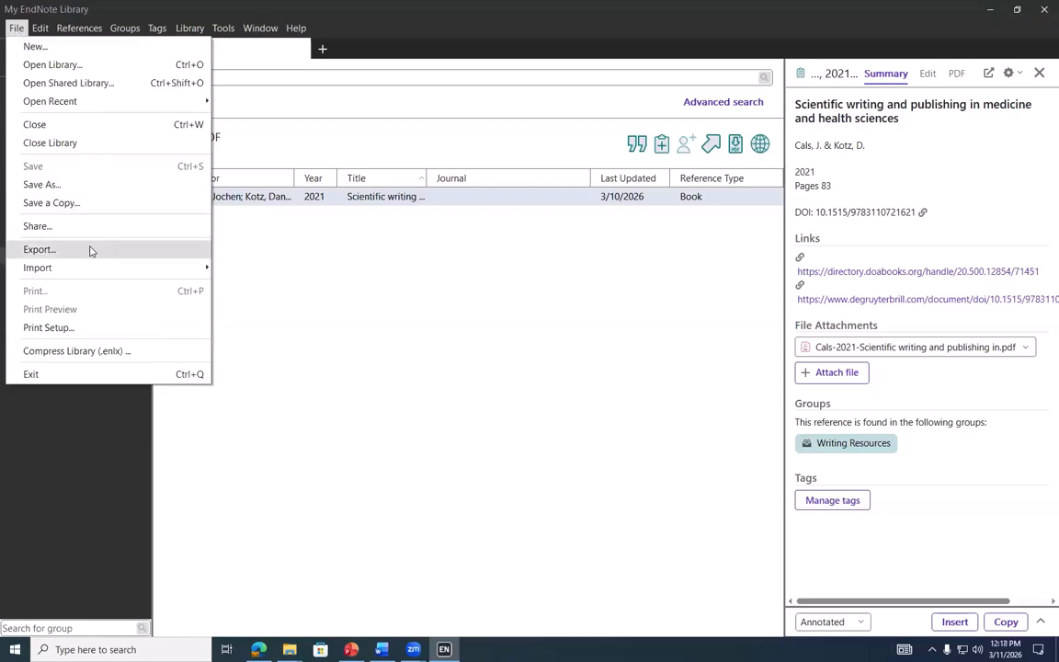
mouse_move(156, 268)
left_click(234, 268)
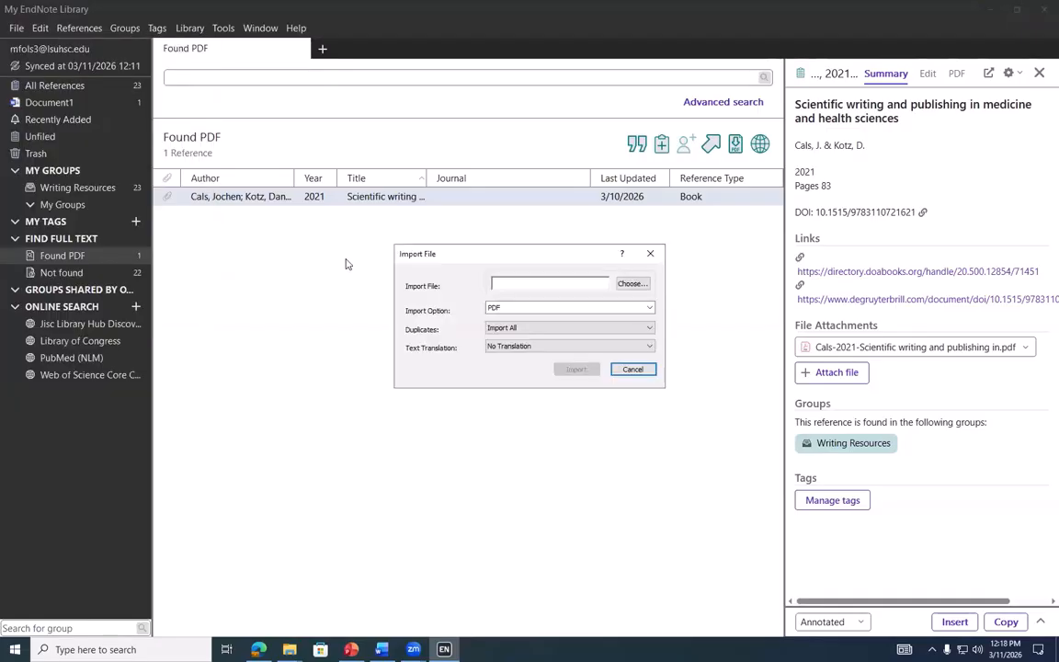
left_click(543, 308)
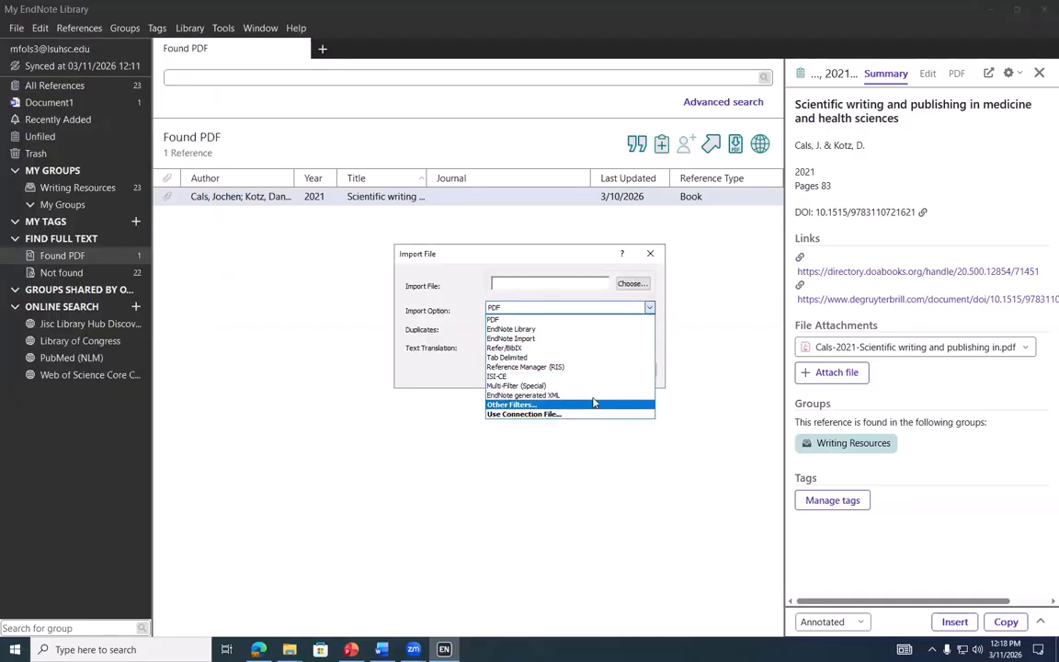
left_click(598, 319)
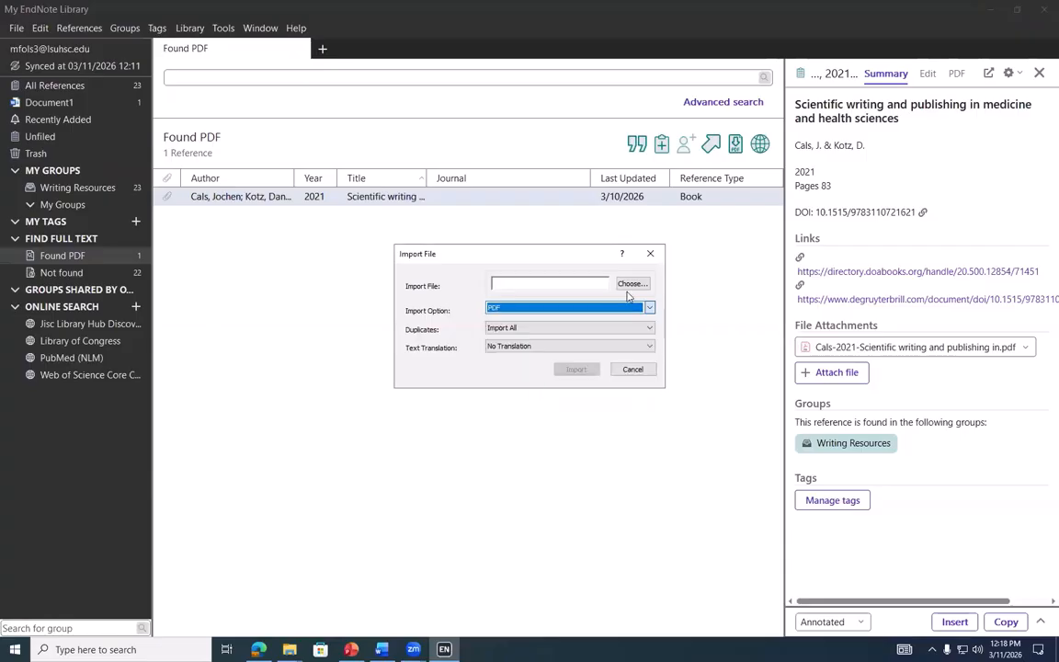
left_click(633, 284)
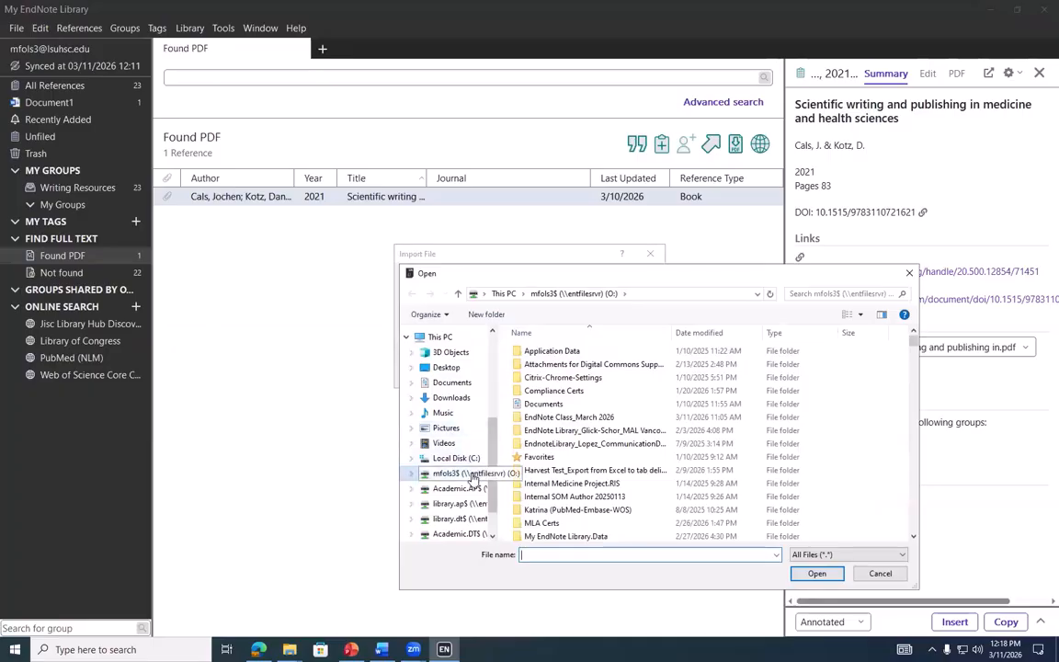
double_click(568, 419)
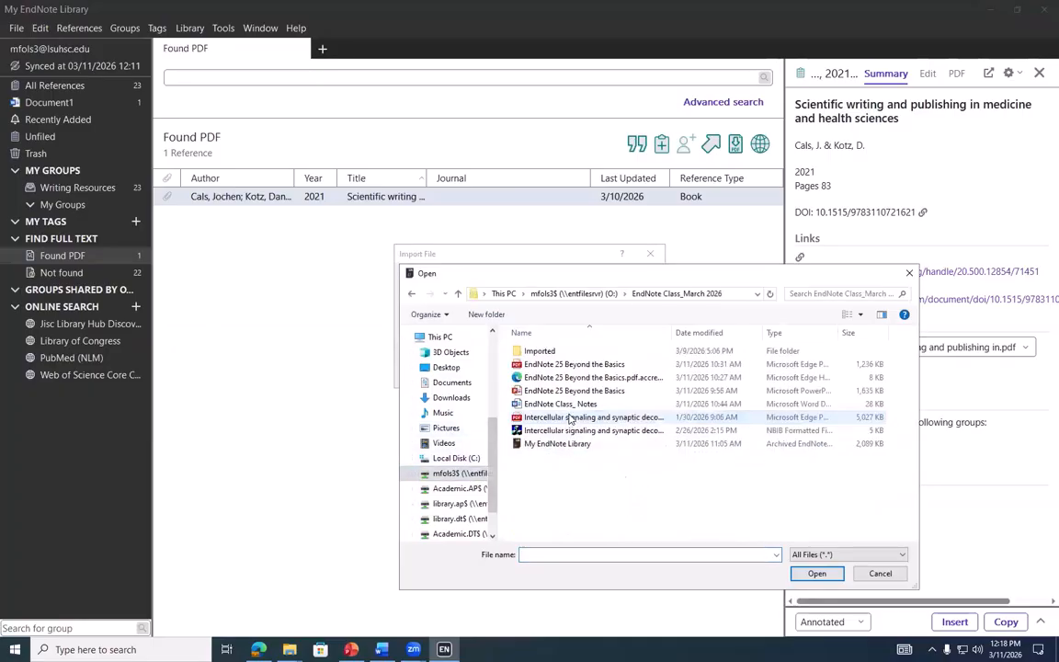
left_click(598, 418)
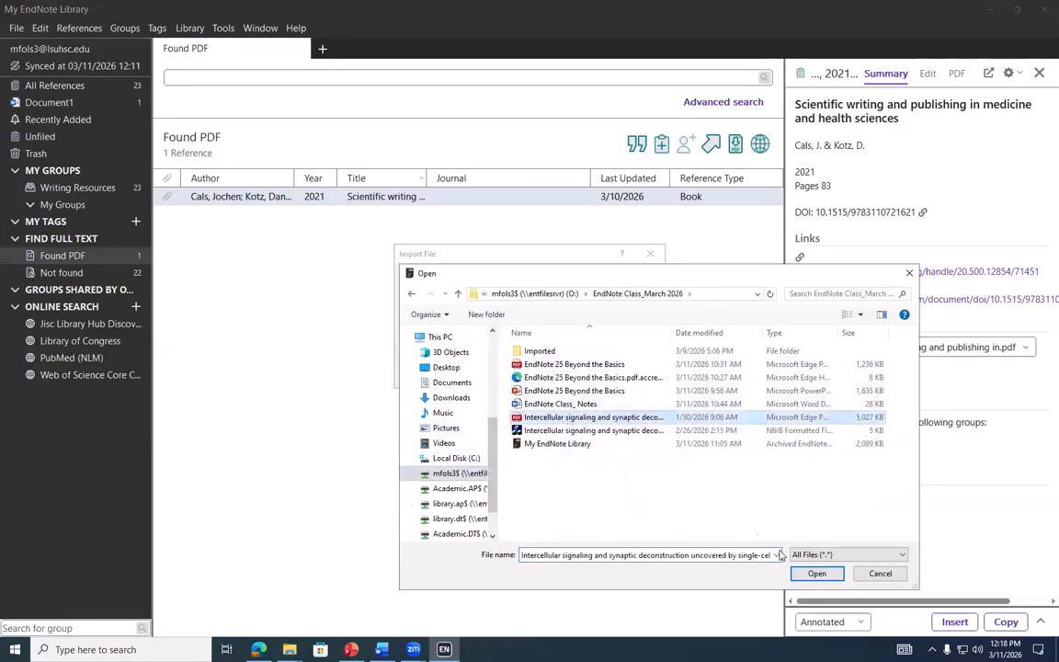
left_click(815, 575)
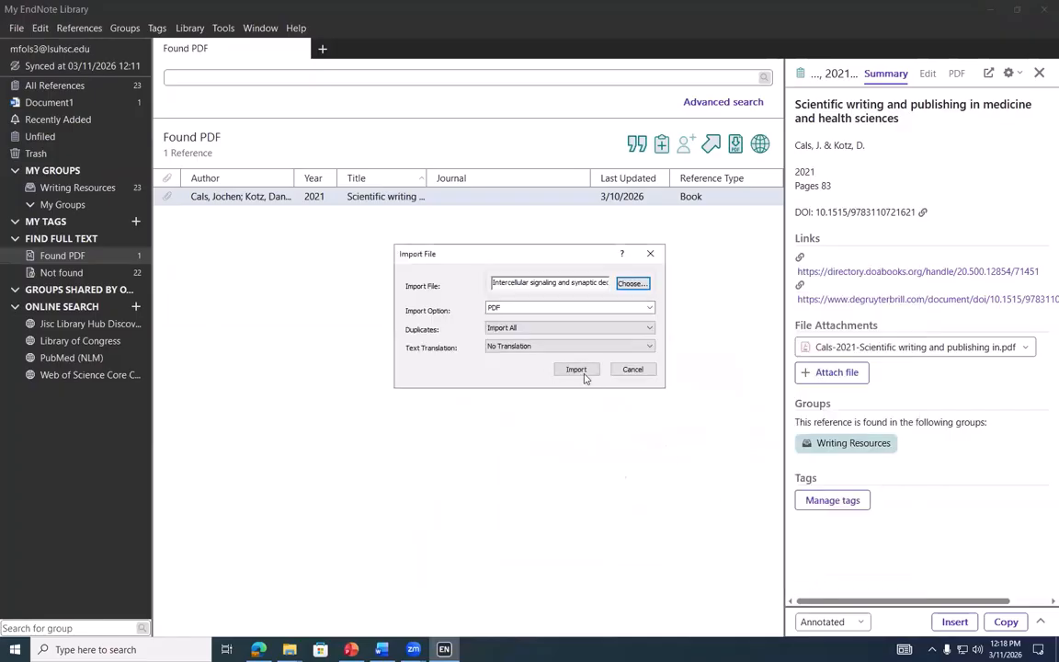
left_click(576, 370)
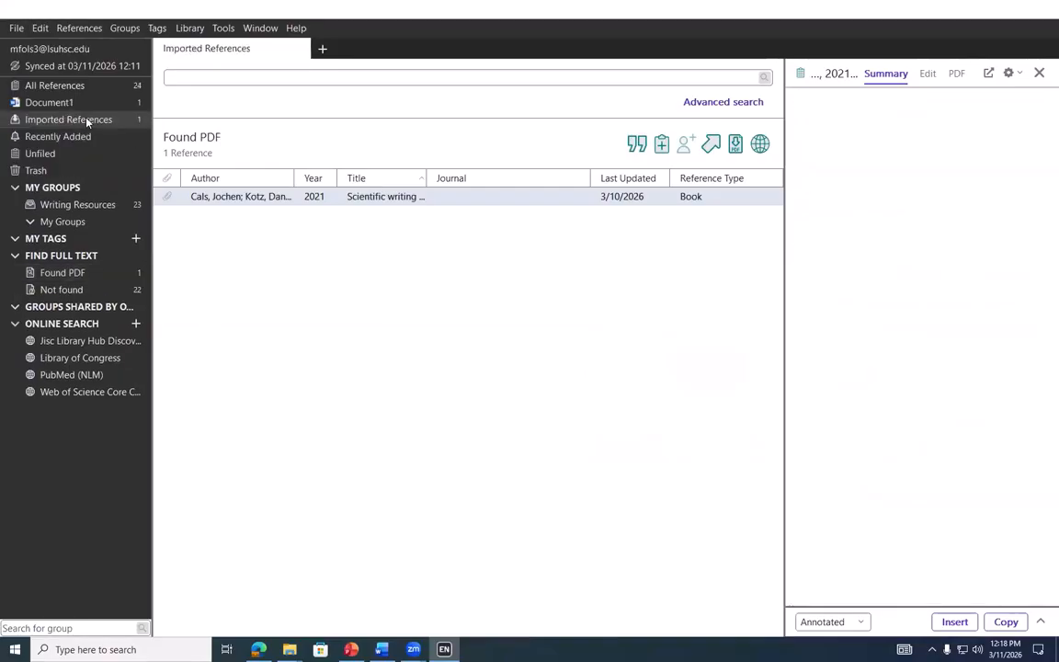
View the new article in Imported References, then show the Document1 group's 2021 book
left_click(87, 119)
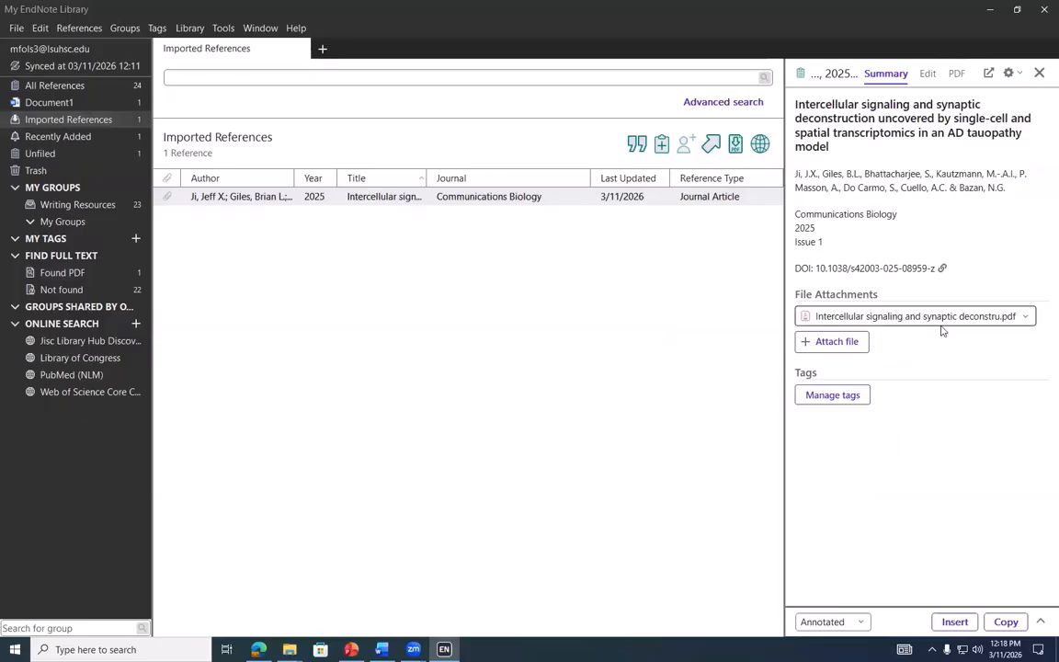
left_click(63, 103)
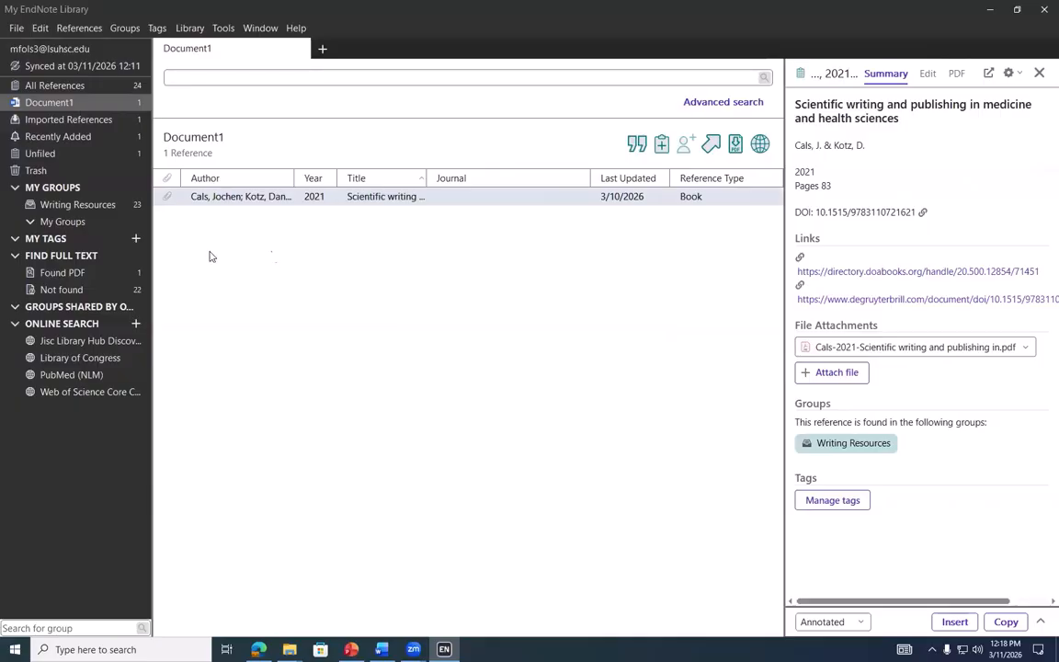
Step through Jisc Library Hub Discover, Library of Congress, PubMed and Web of Science online searches
left_click(107, 345)
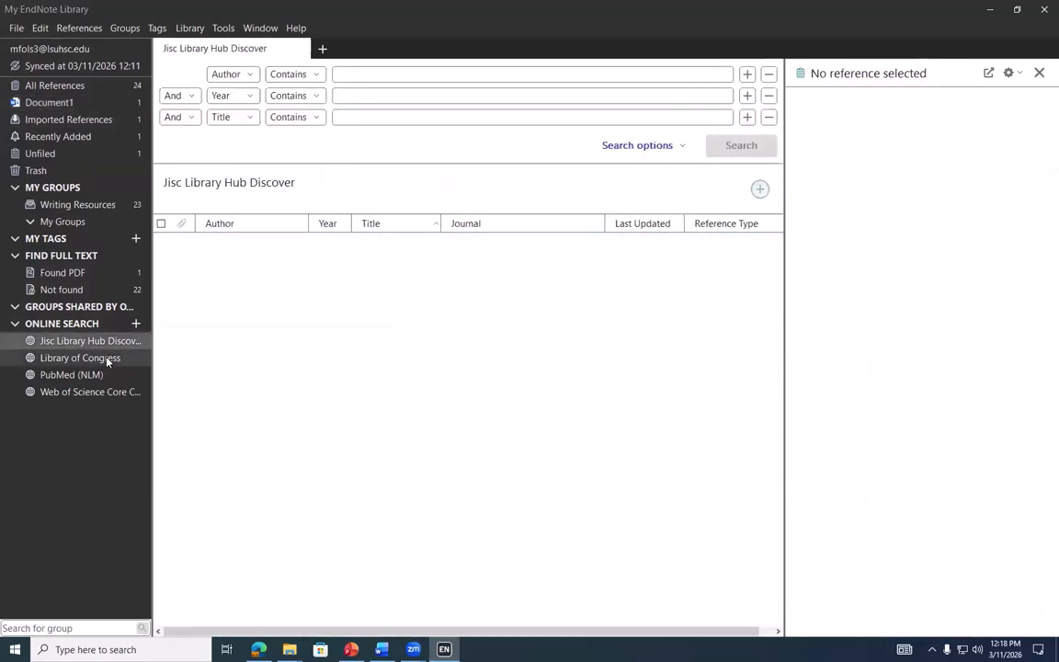
left_click(108, 358)
left_click(101, 375)
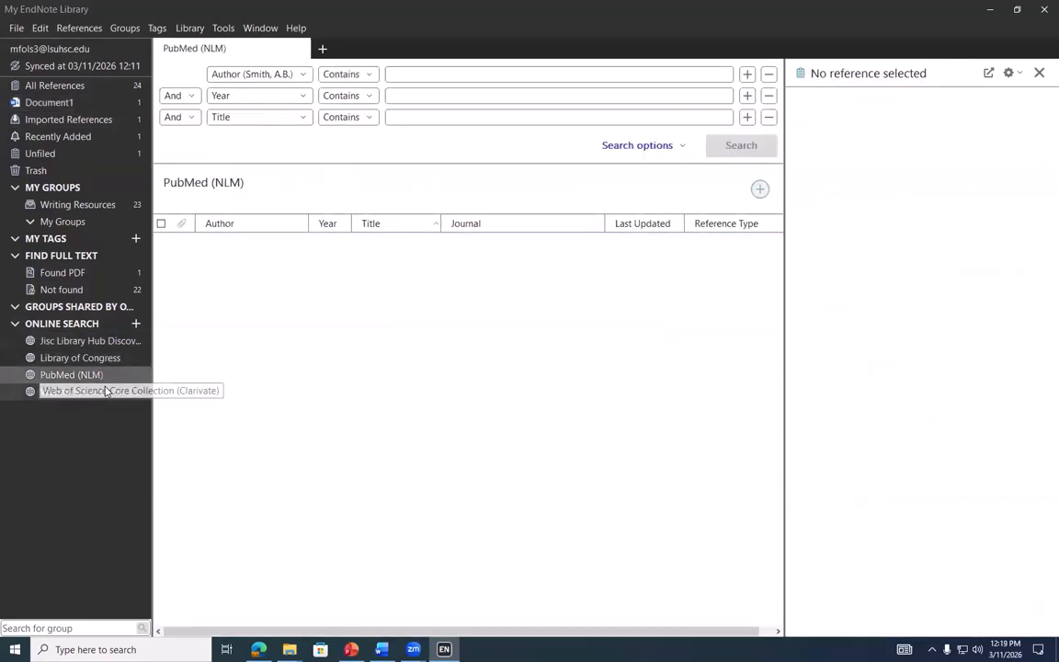
left_click(106, 391)
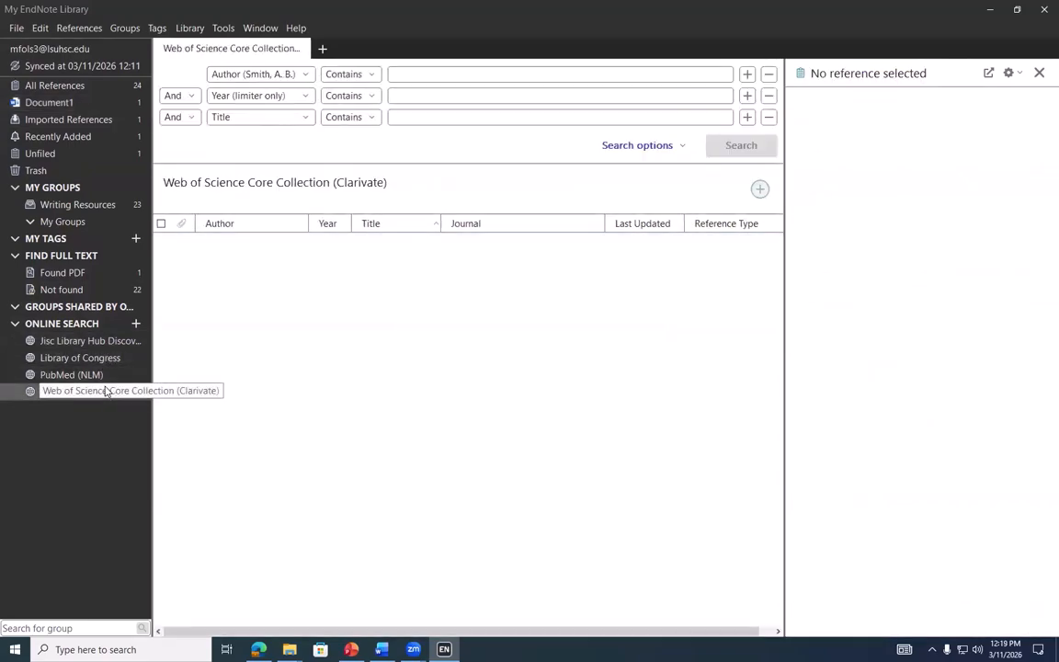
Search Web of Science for the title 'the ACS Guide', then clear the search
left_click(421, 119)
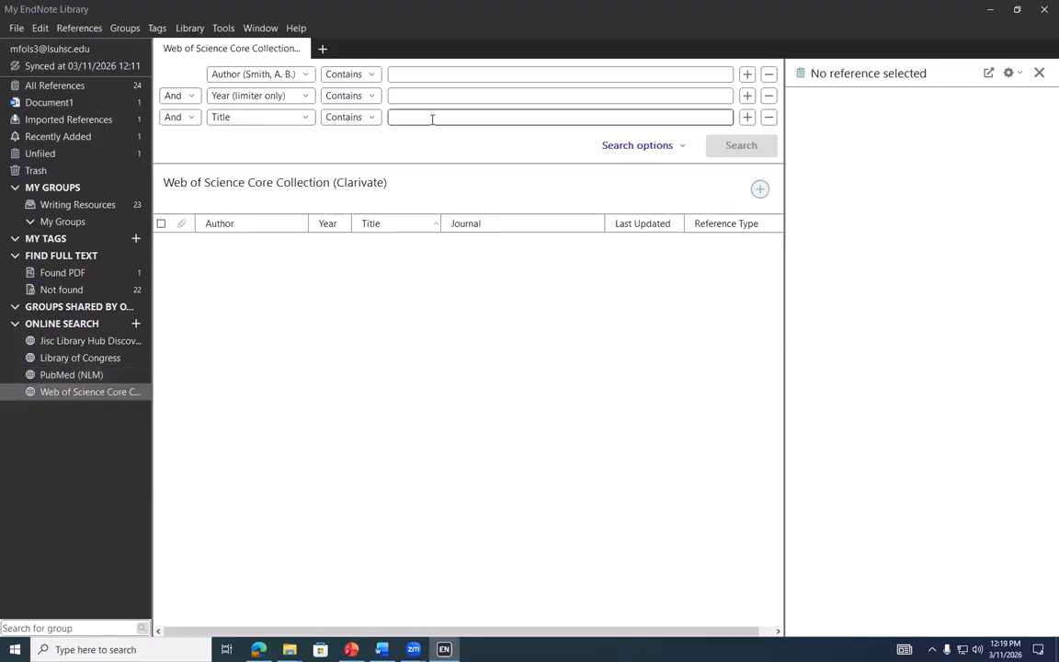
type("the ")
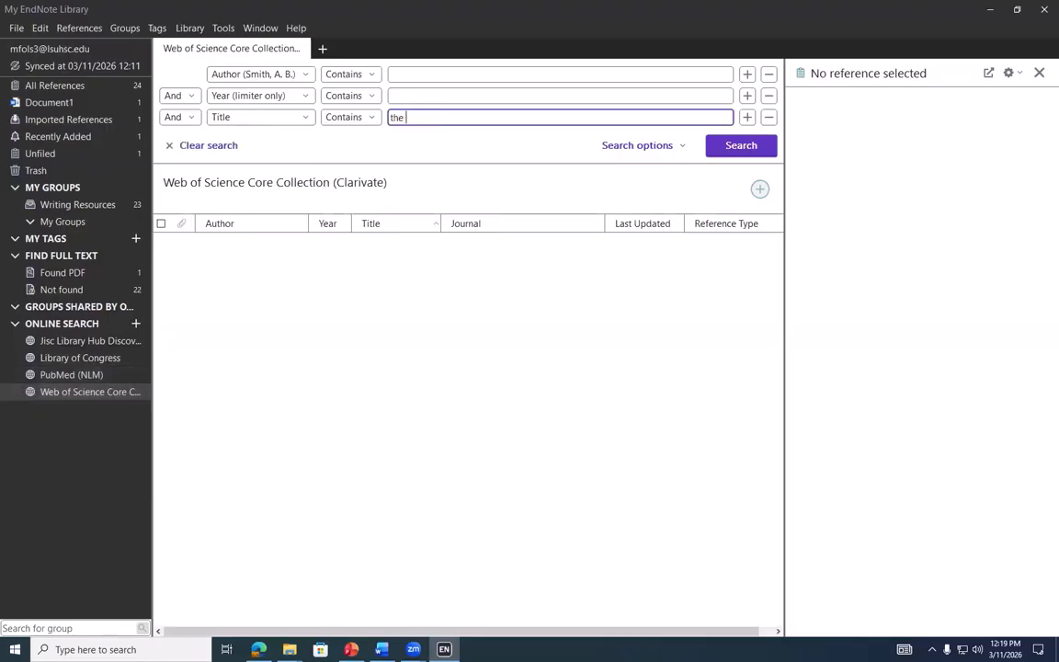
type("ACS Guide")
key("Return")
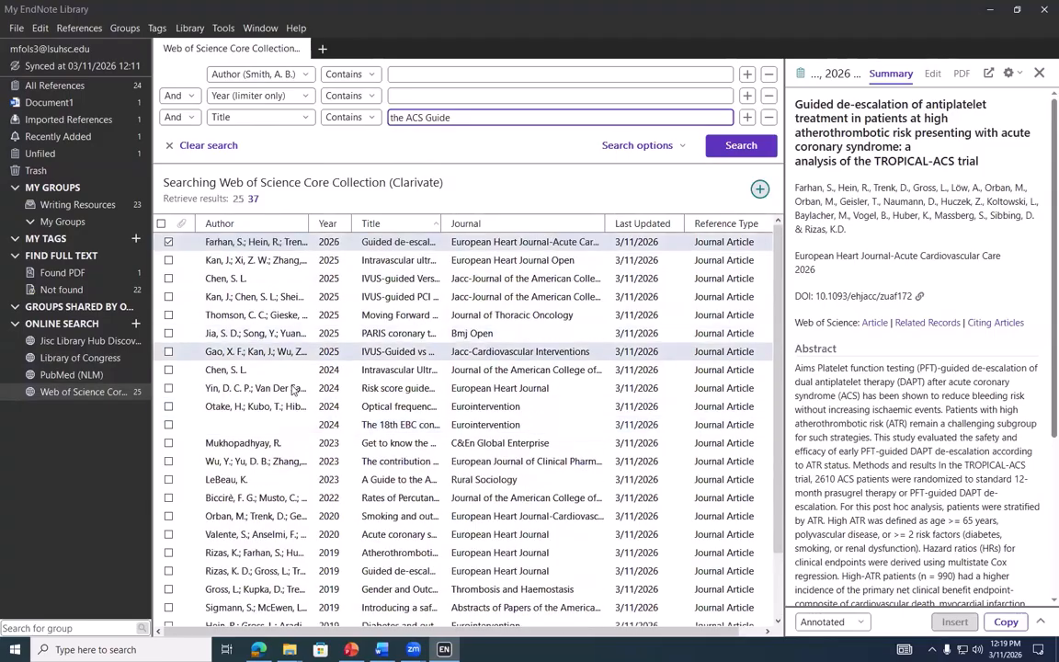
left_click(219, 147)
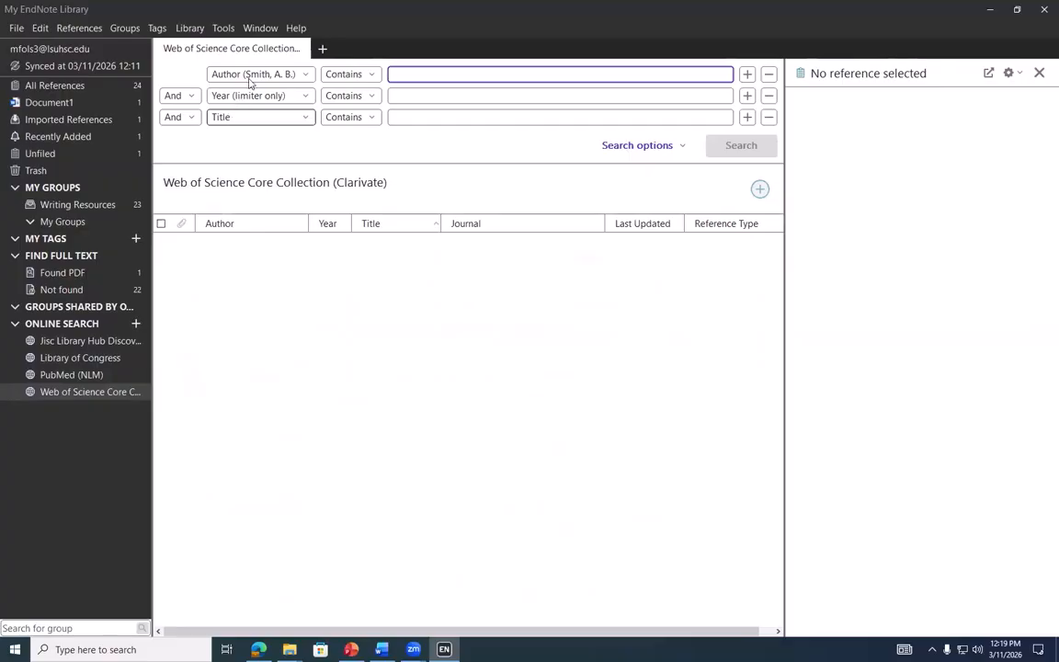
left_click(748, 118)
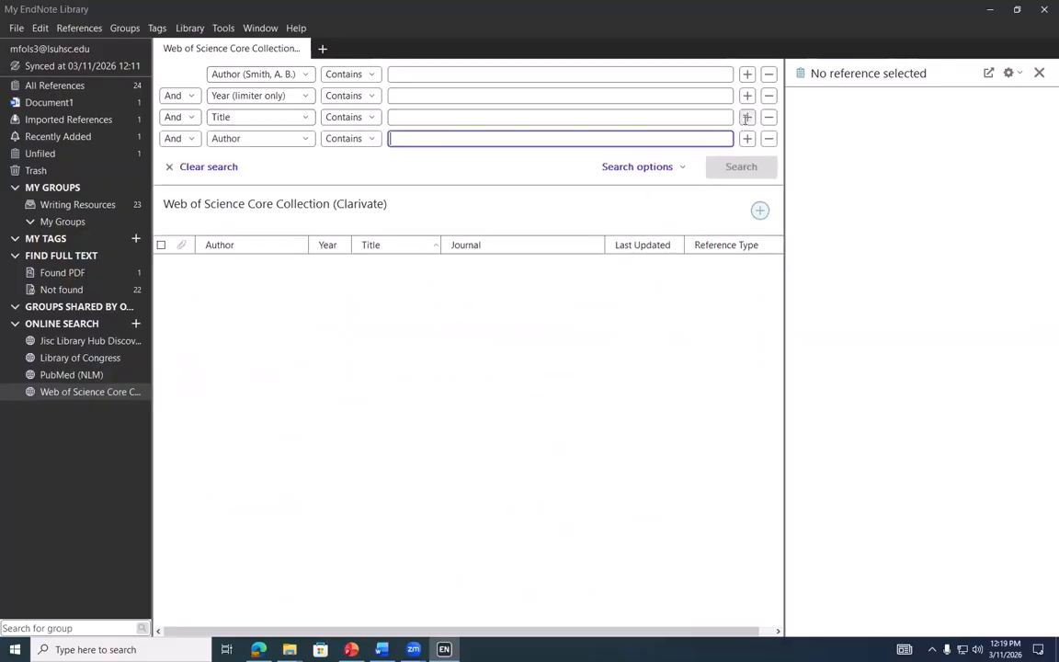
left_click(270, 138)
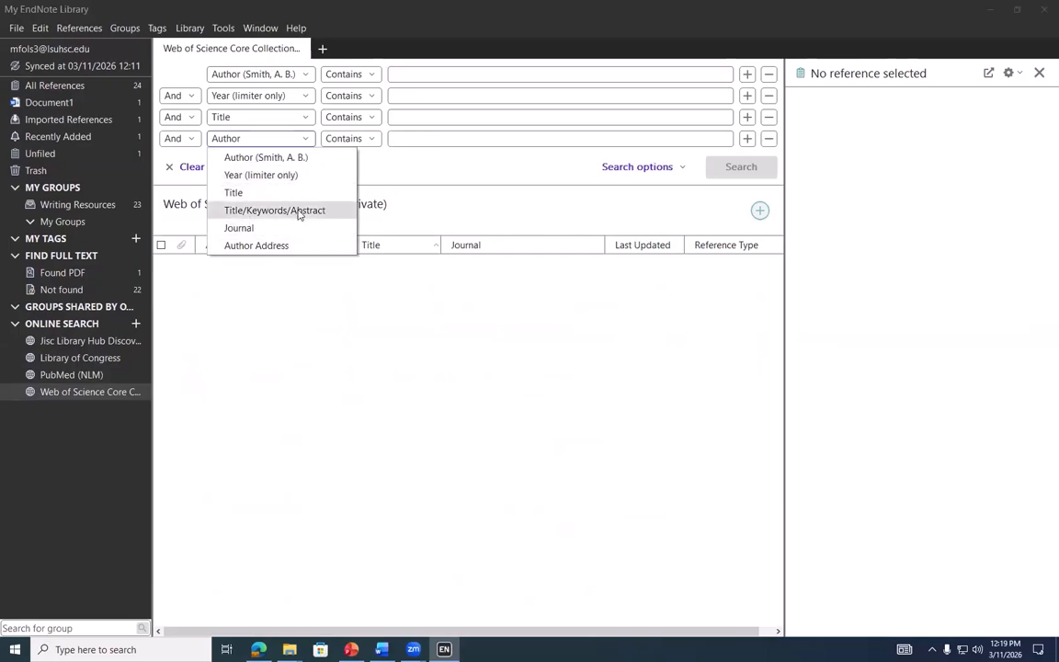
left_click(182, 169)
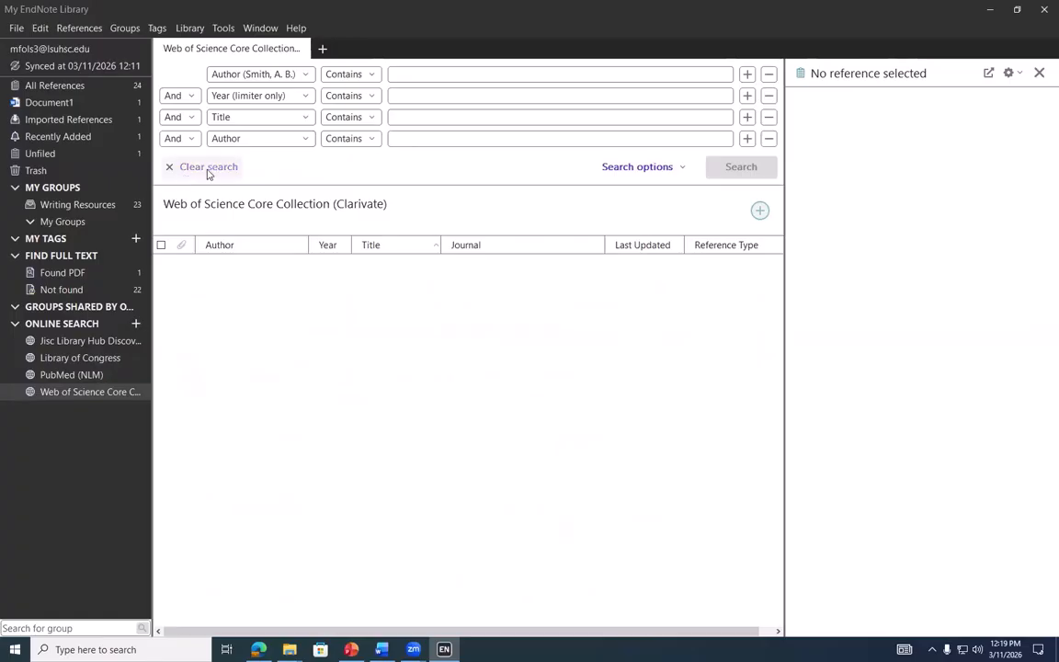
left_click(204, 168)
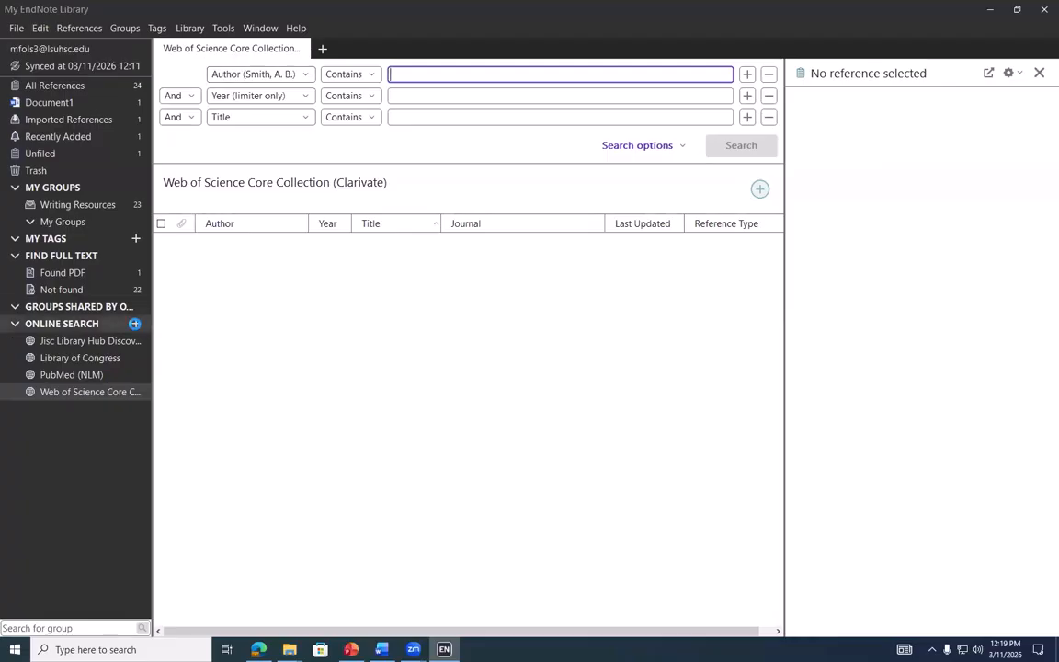
Add Louisiana St U-Med Ctr as a new online search connection
left_click(136, 325)
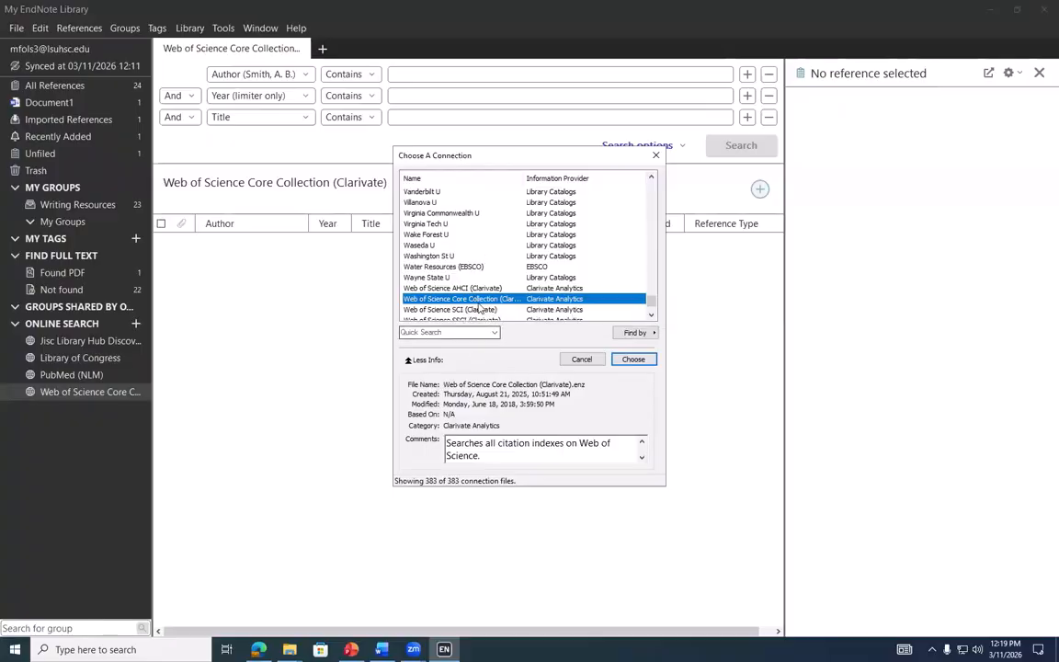
scroll(477, 289, "up", 15)
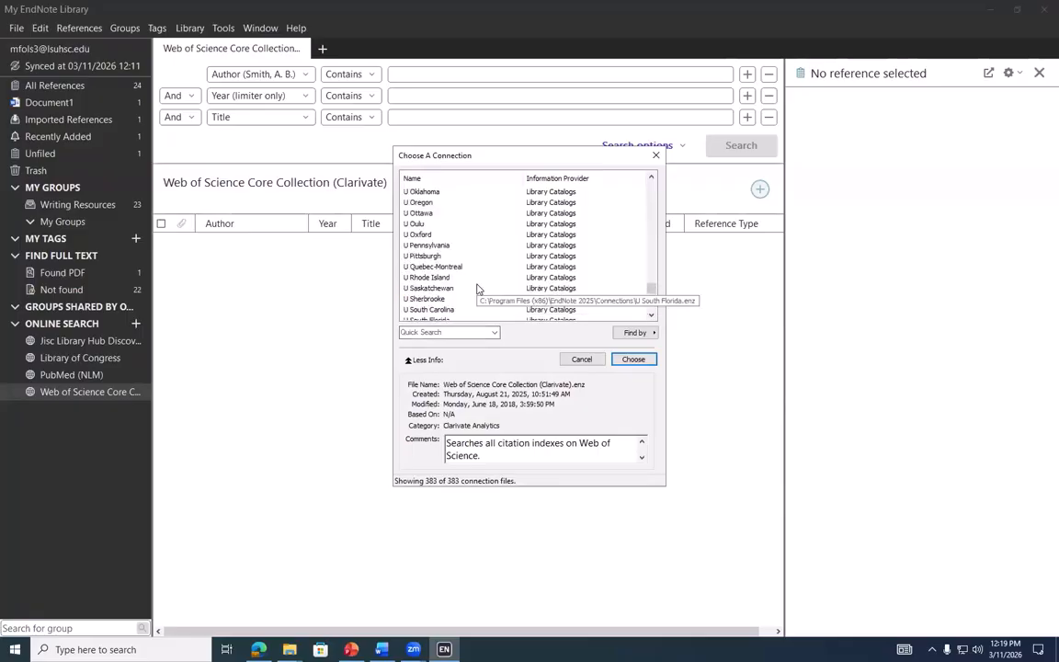
scroll(477, 290, "up", 20)
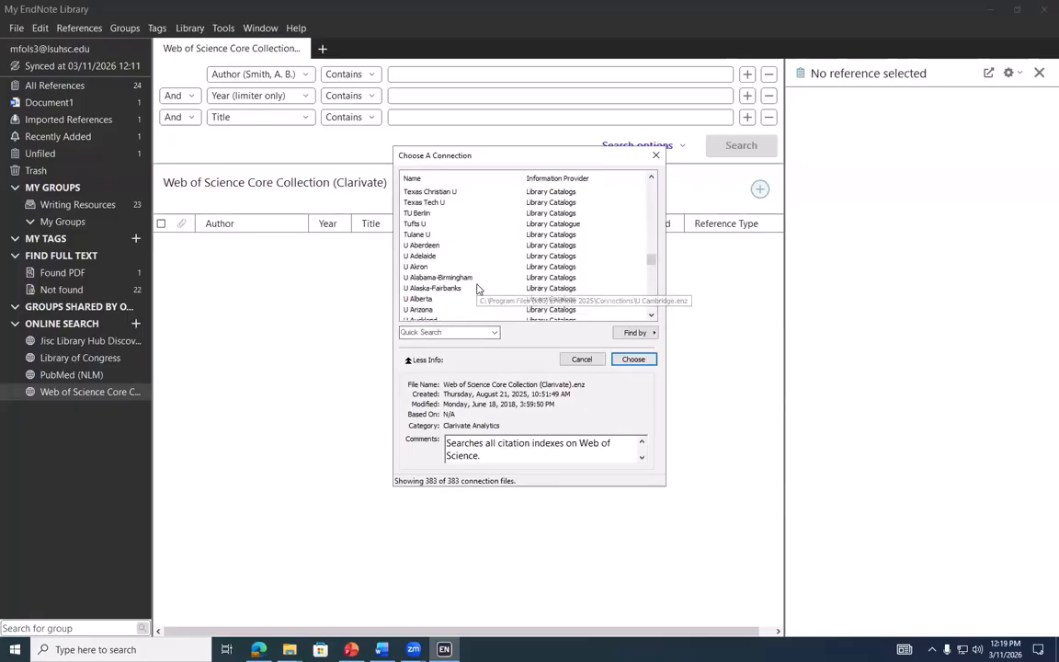
scroll(477, 290, "up", 20)
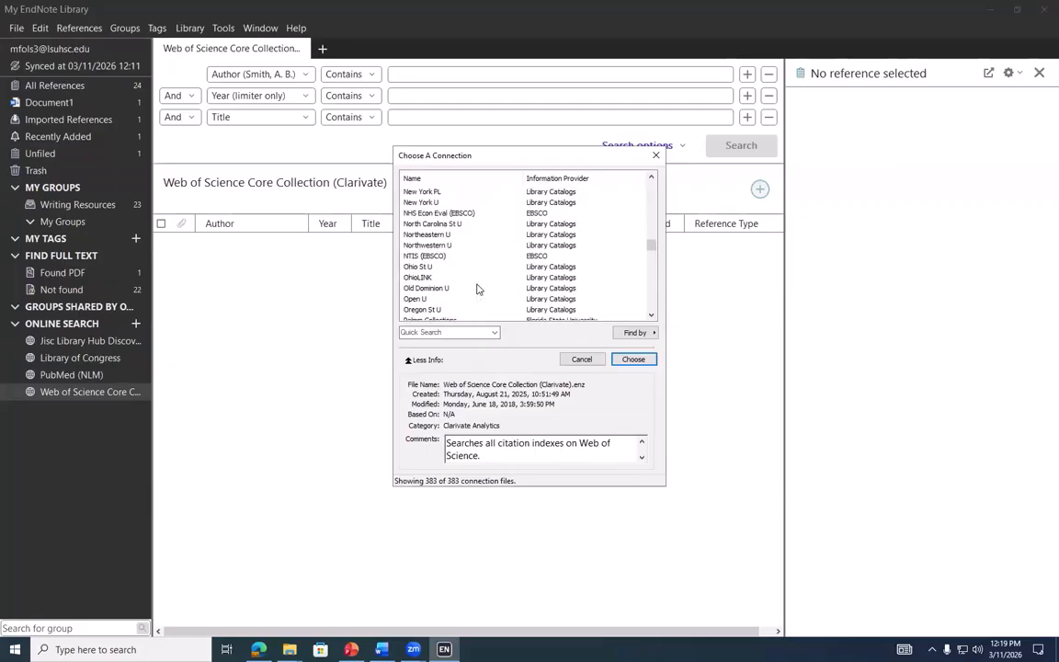
scroll(477, 290, "up", 4)
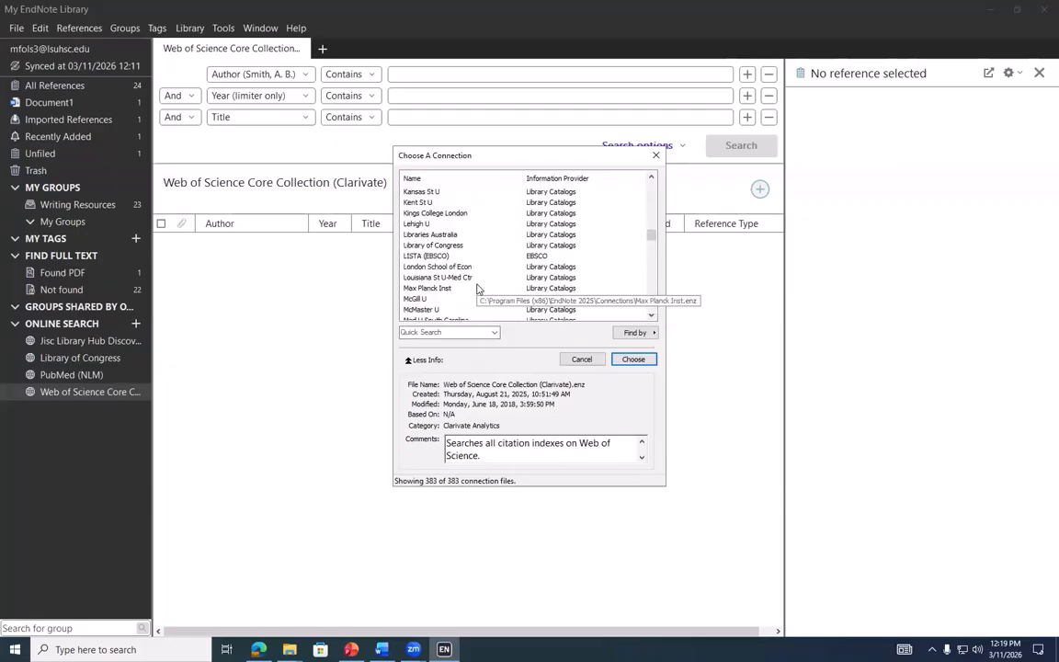
scroll(436, 282, "down", 1)
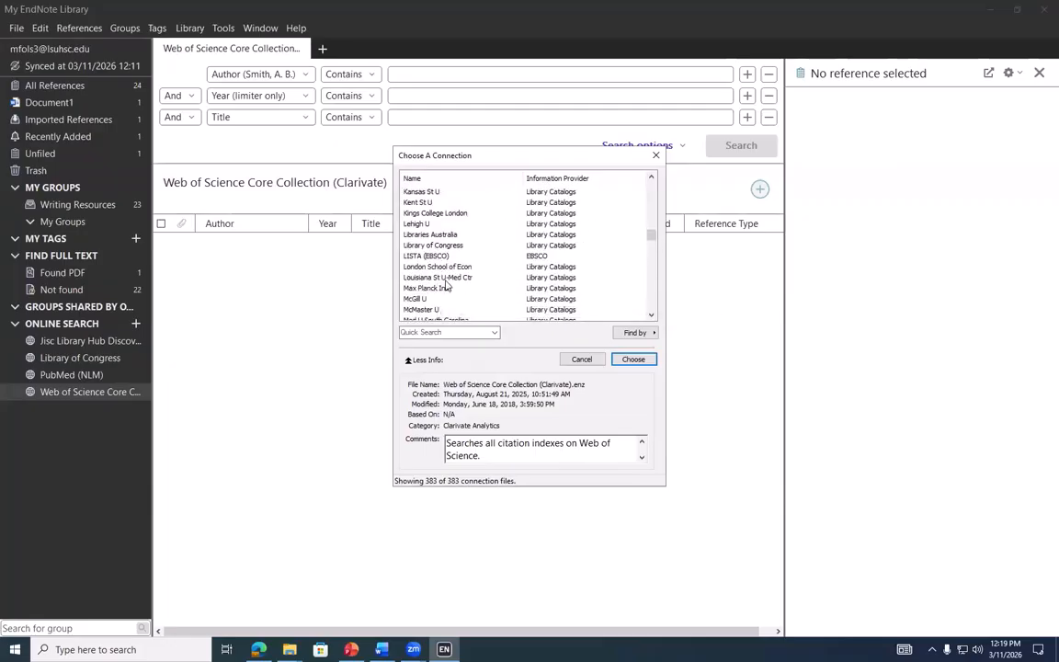
left_click(445, 278)
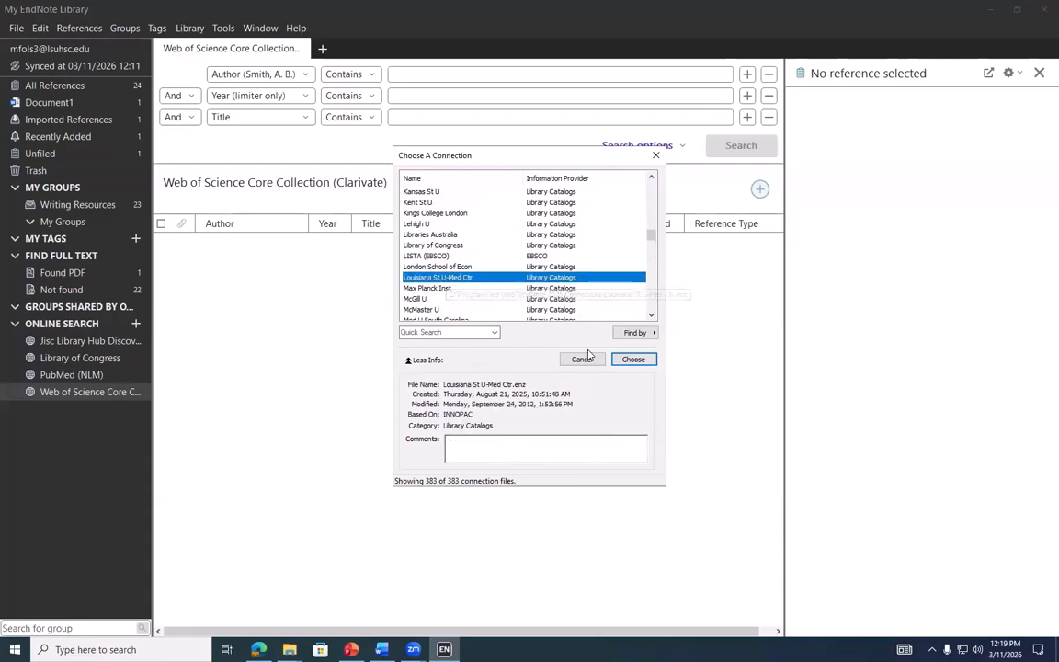
left_click(639, 363)
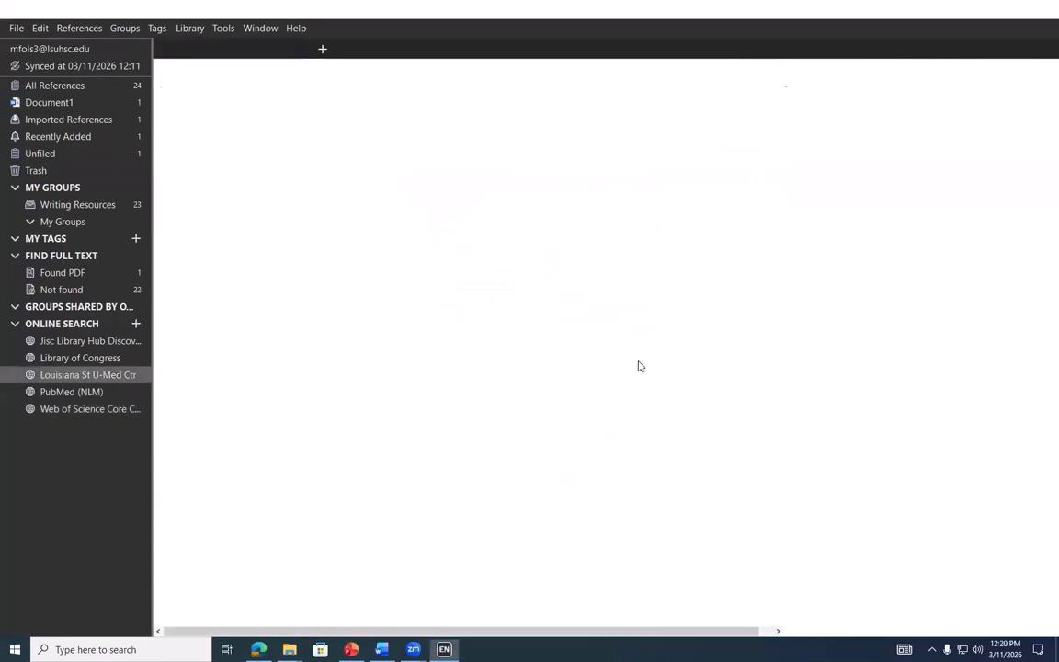
Search Louisiana St U-Med Ctr for 'the ACS Guide', add both results, and view Recently Added
left_click(424, 116)
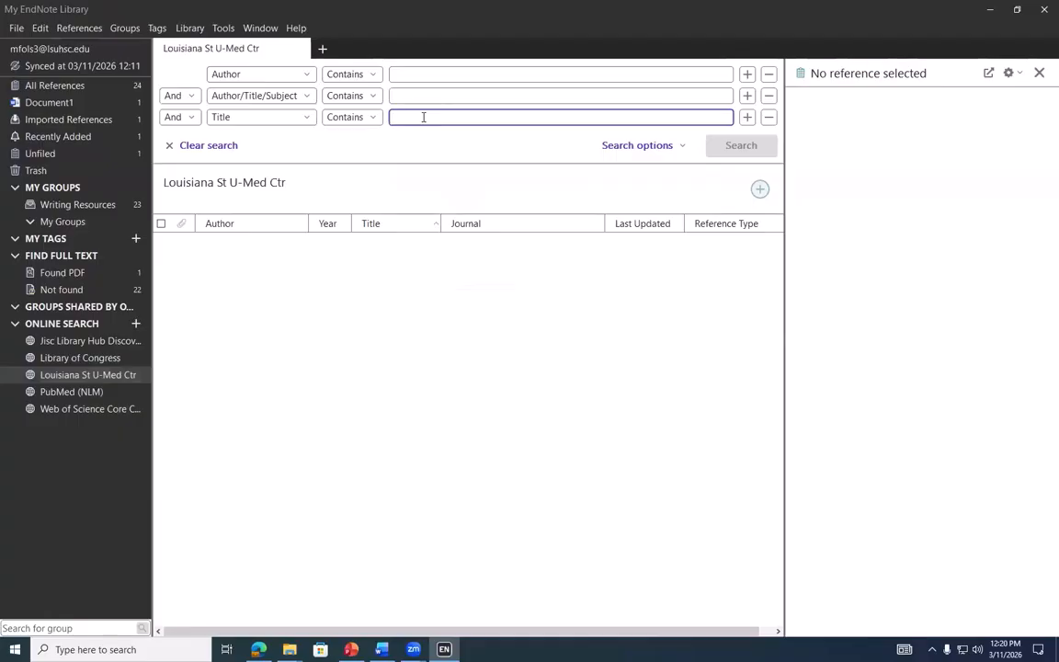
type("the ACS Guide")
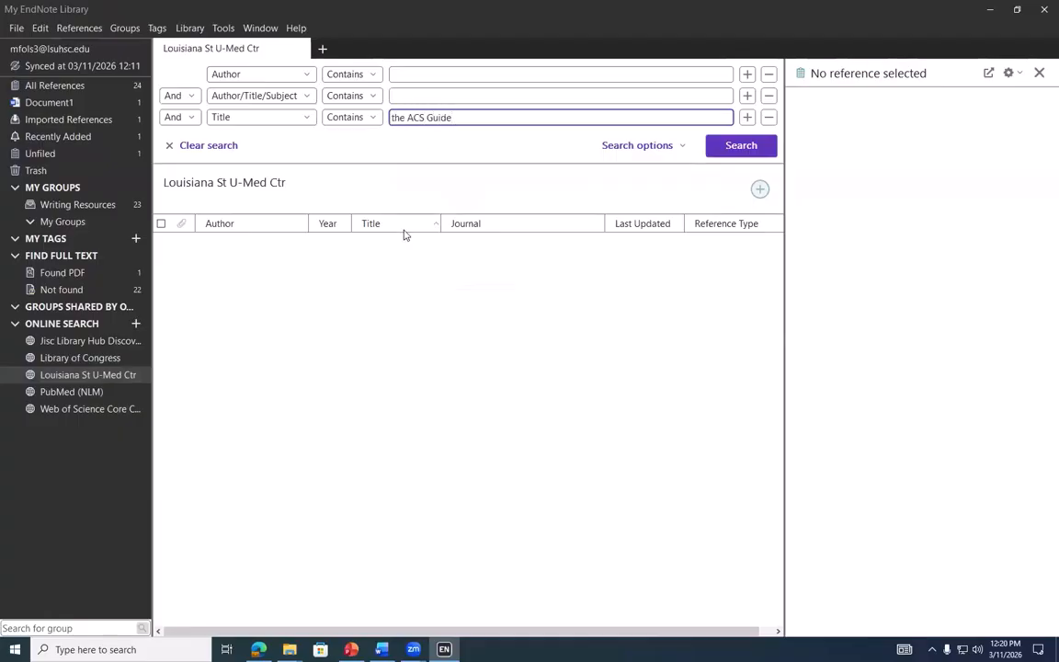
key("Return")
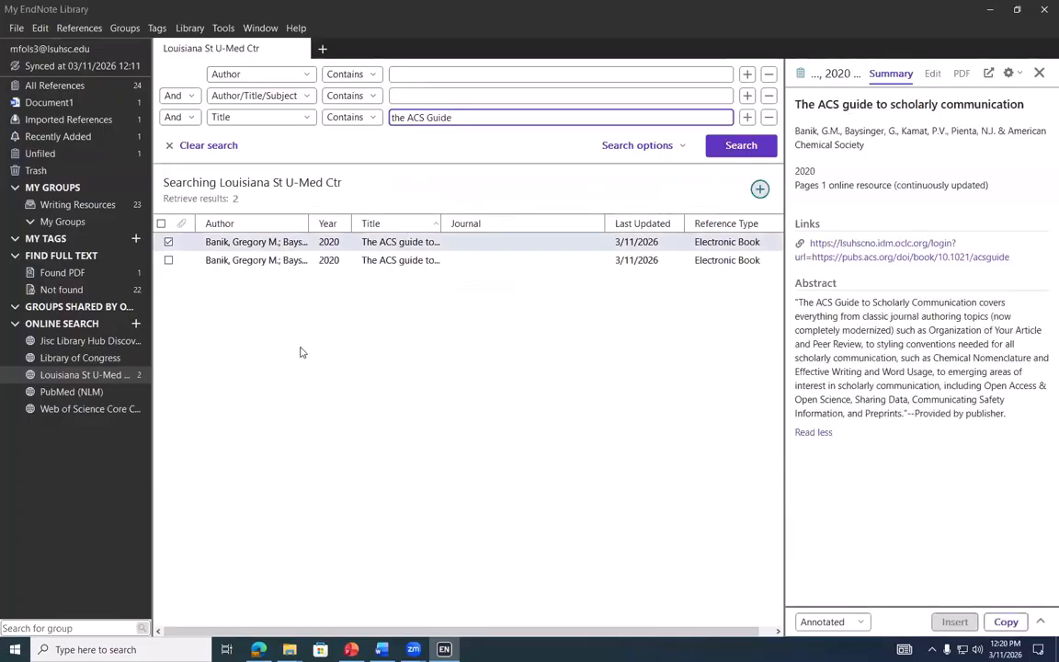
left_click(169, 260)
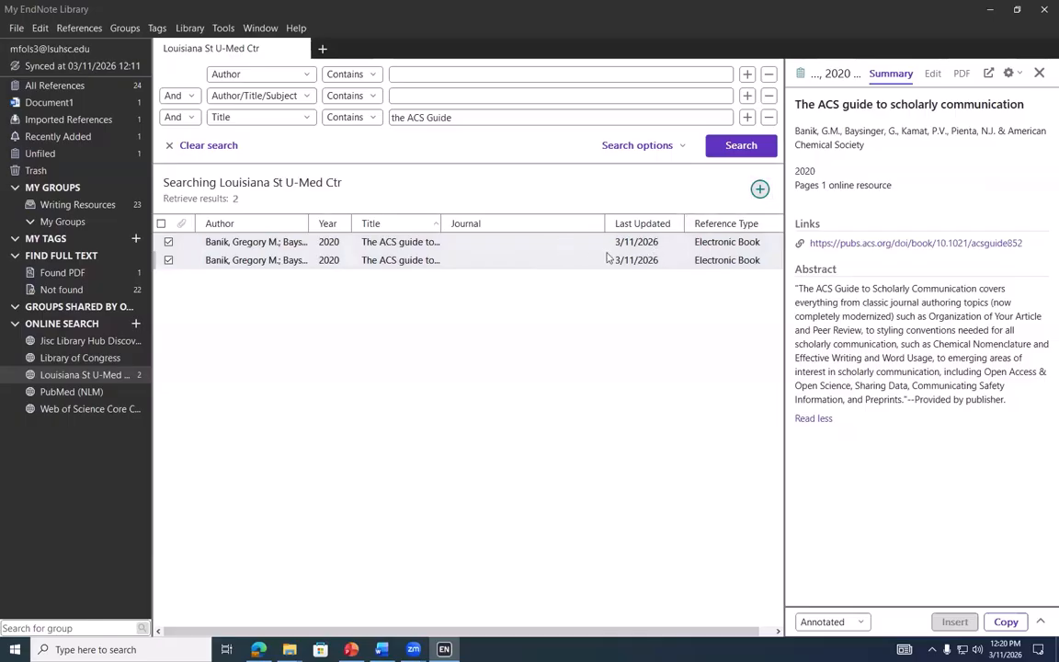
left_click(760, 190)
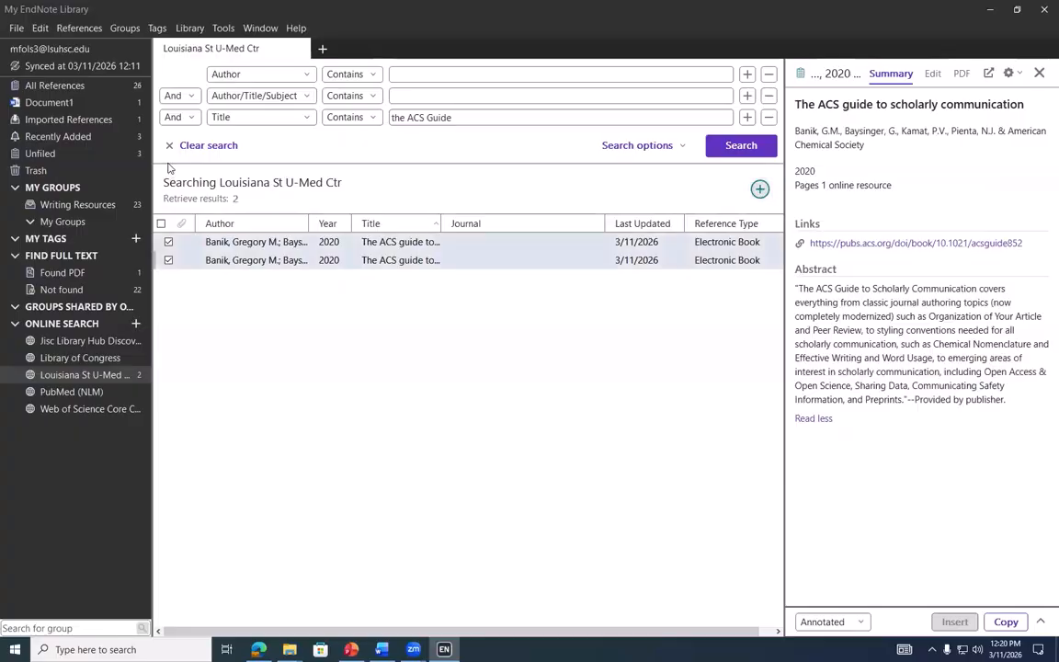
left_click(110, 138)
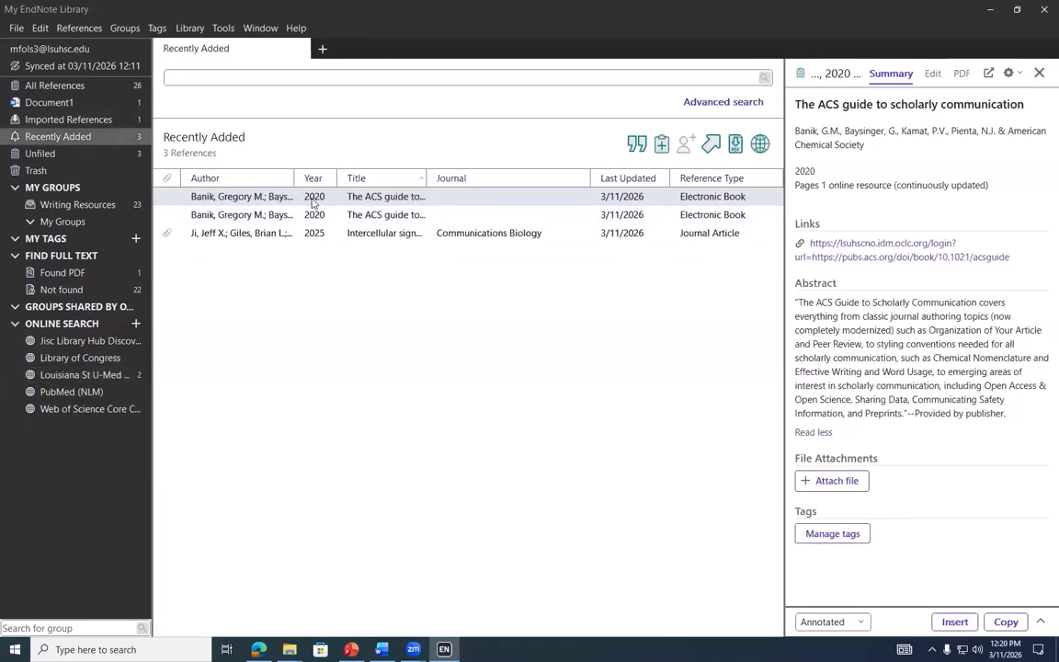
Drag the first ACS guide result toward Writing Resources, then show All References
left_click(108, 375)
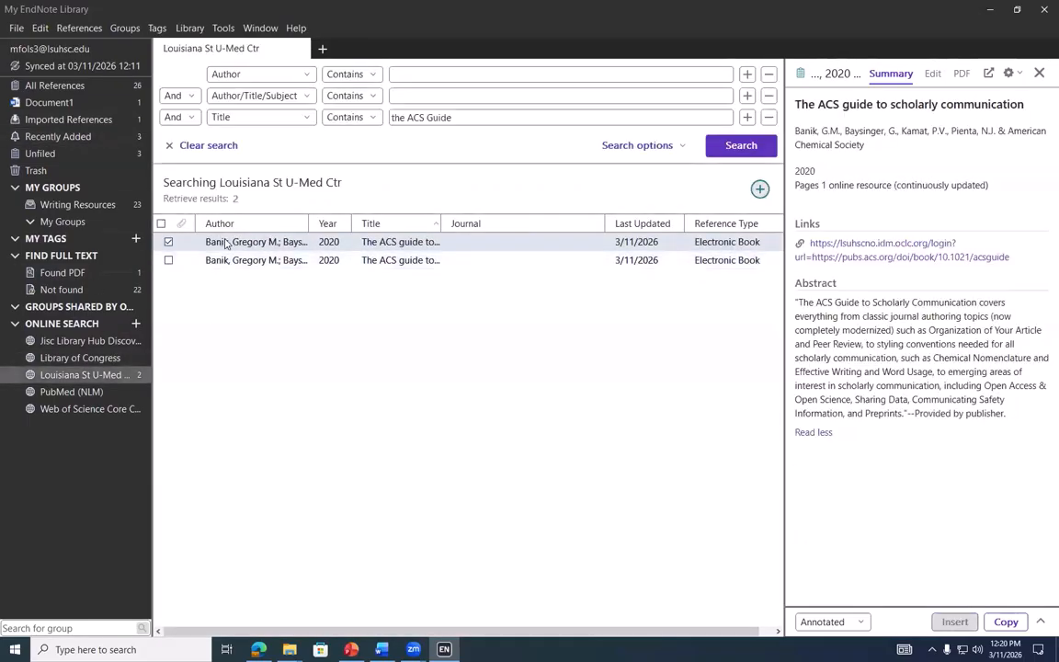
left_click(412, 246, "ctrl")
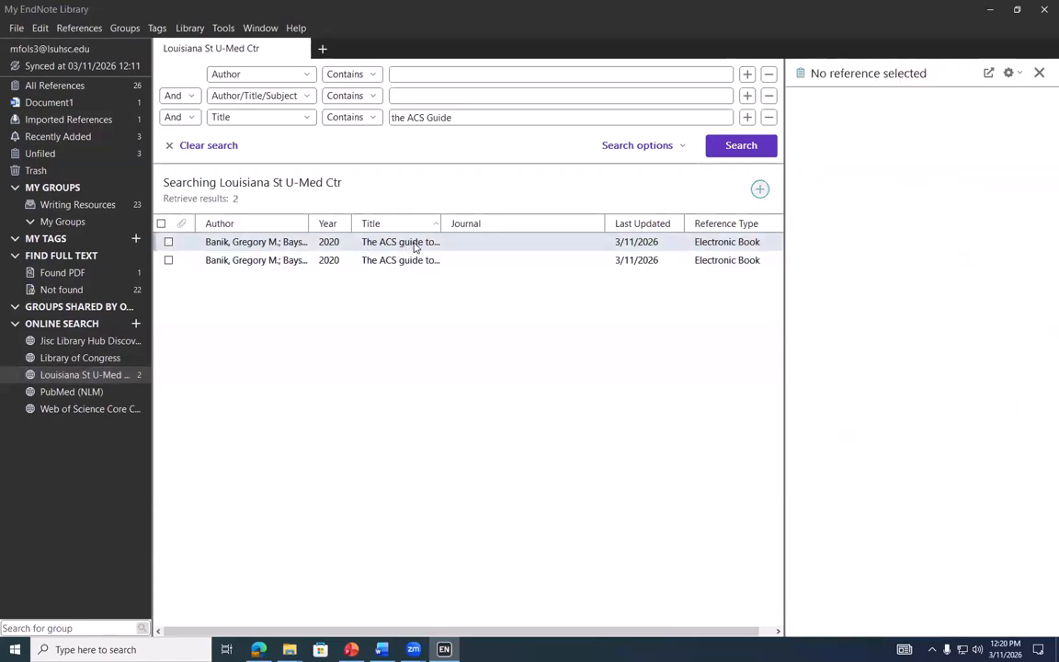
left_click(388, 243)
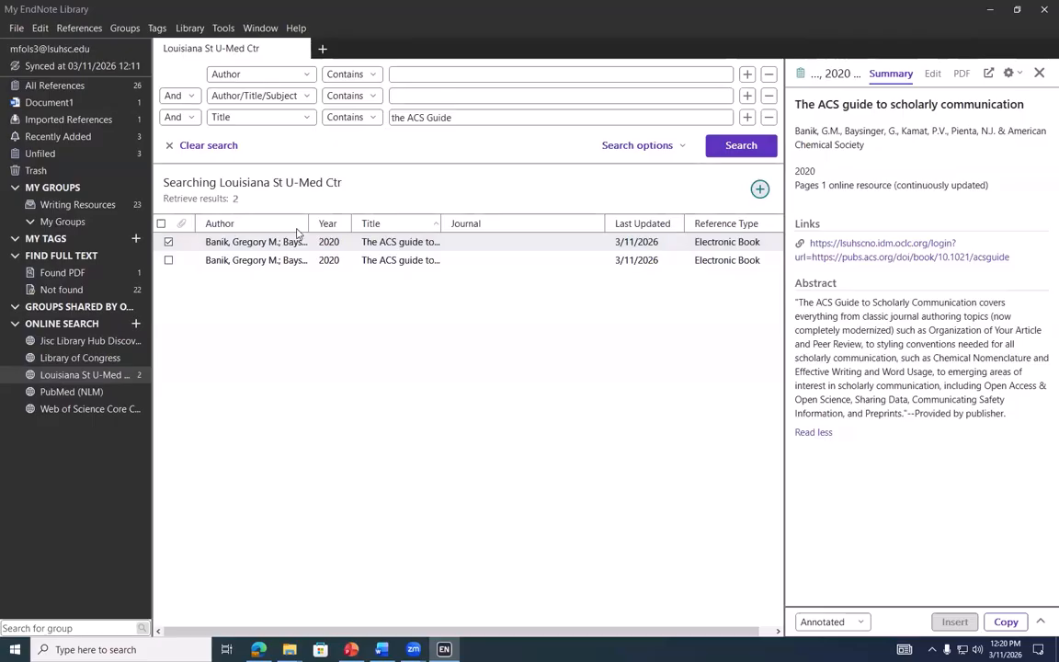
left_click_drag(138, 236, 384, 257)
left_click(87, 83)
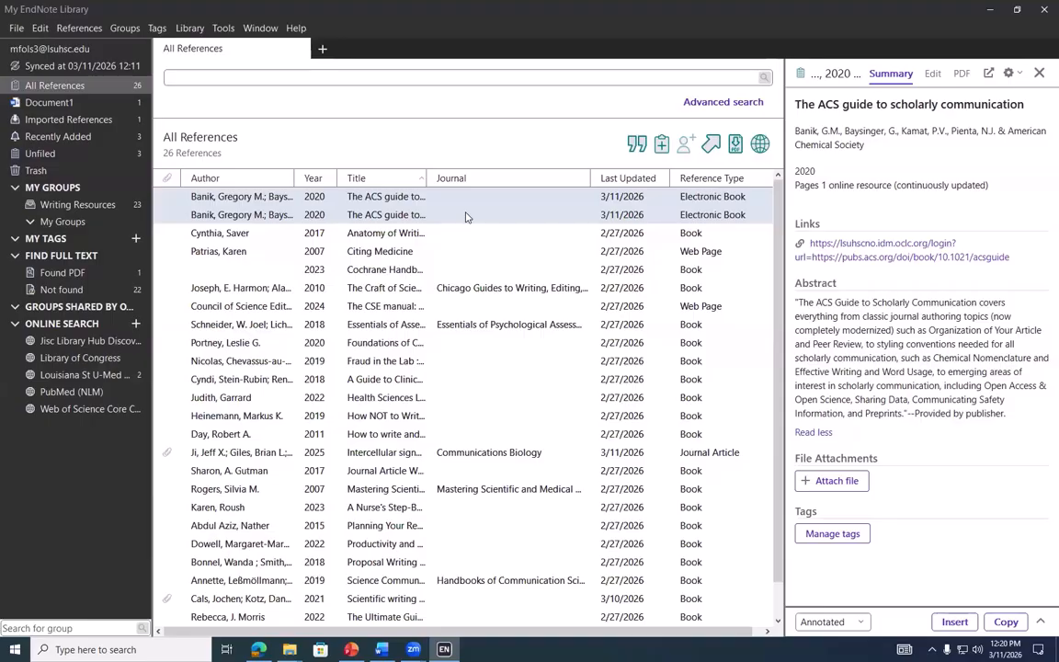
Select the first ACS guide entry, browse the Tools and Edit menus, and open the Library menu
left_click(420, 196)
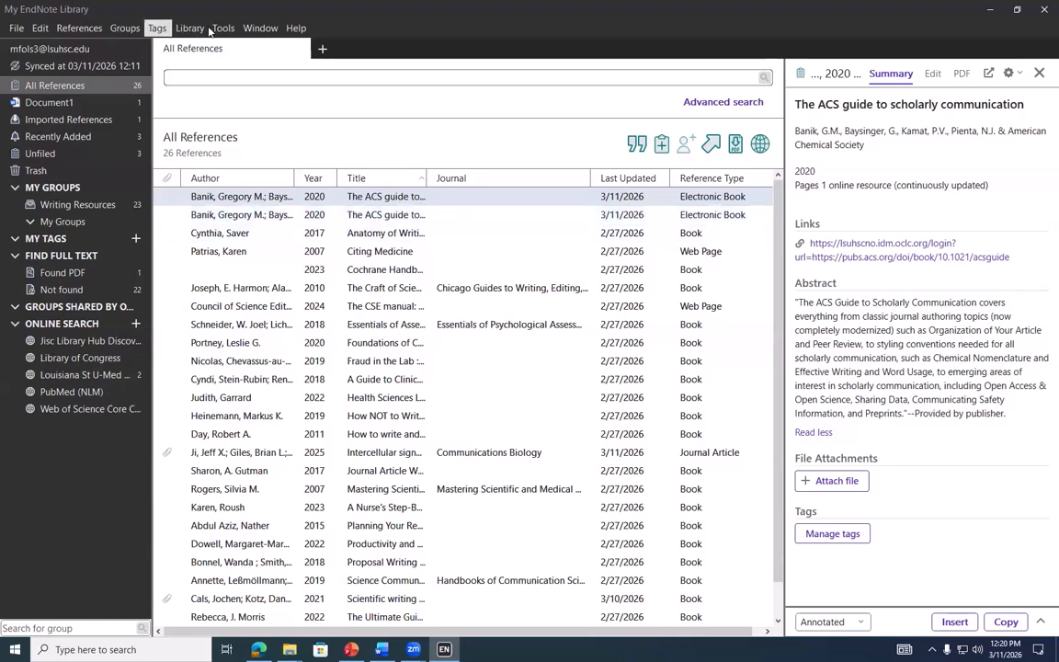
left_click(223, 27)
mouse_move(190, 27)
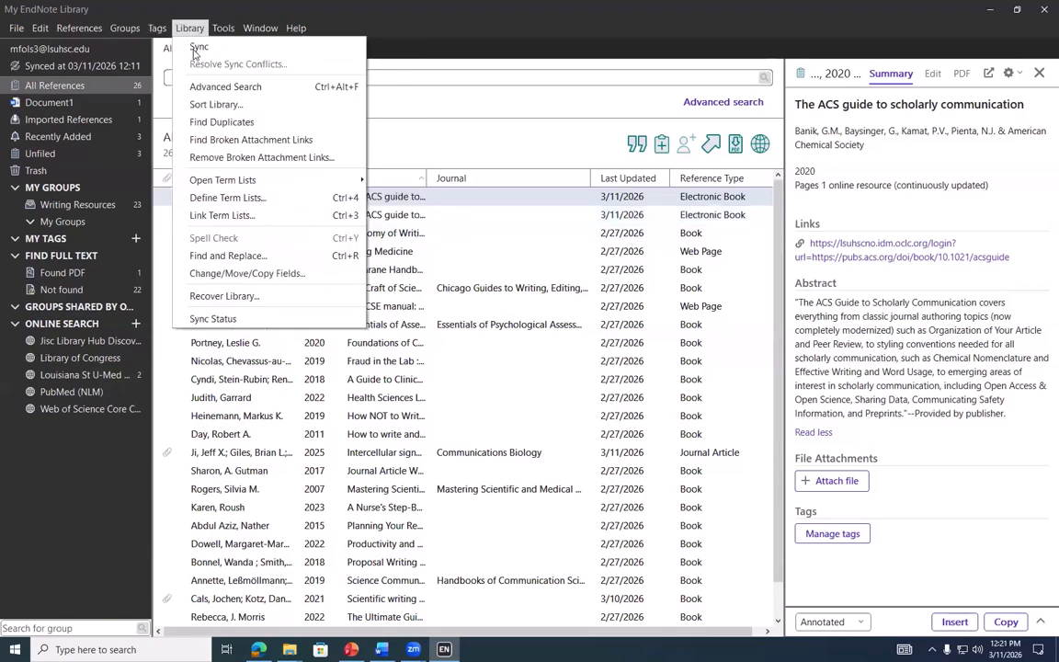
mouse_move(41, 30)
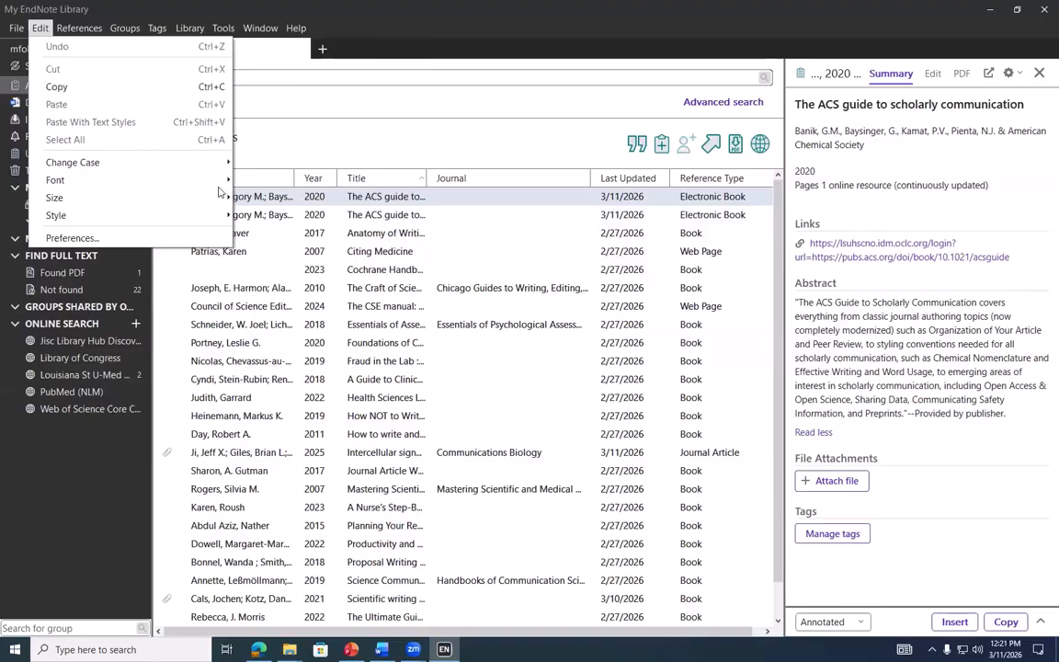
left_click(310, 231)
left_click(42, 29)
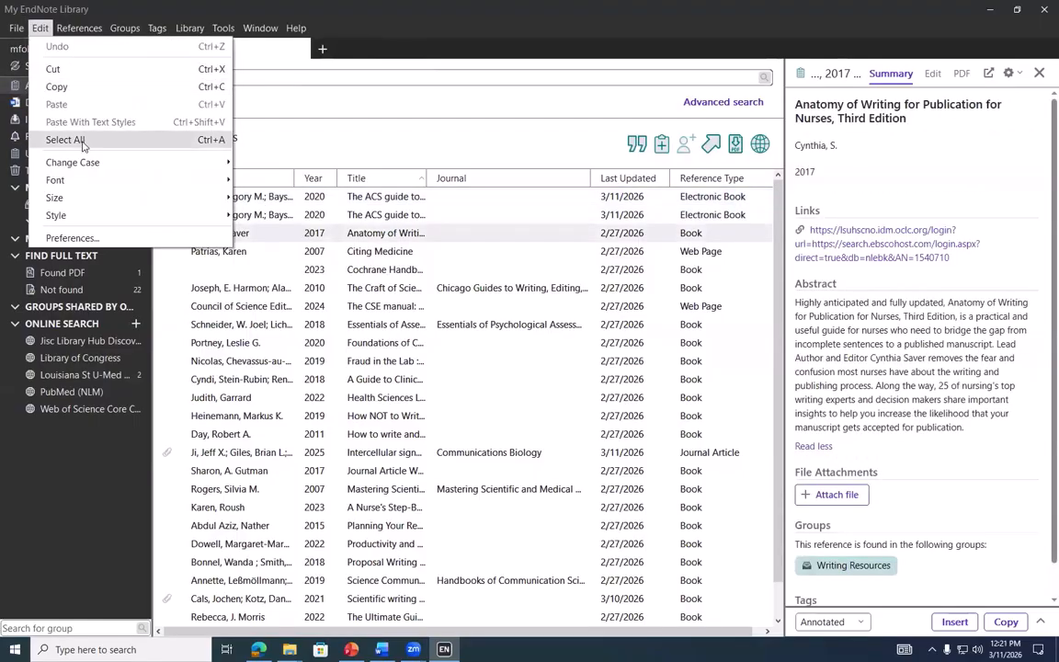
left_click(82, 140)
left_click(189, 28)
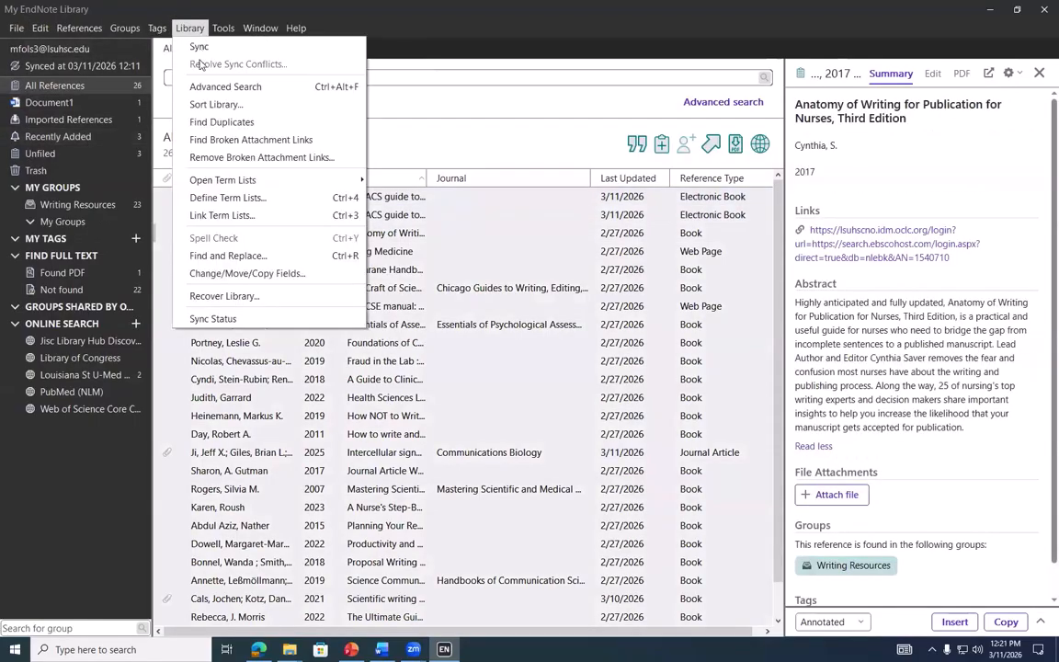
Run Find Duplicates, keeping Most Complete as the primary reference rule
left_click(204, 122)
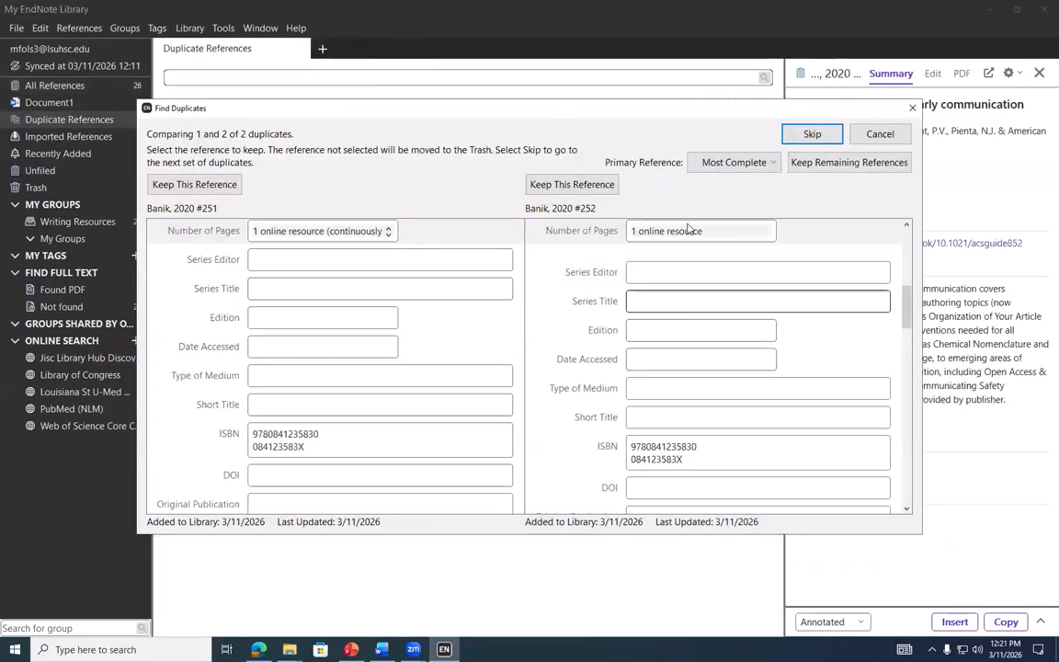
left_click(733, 164)
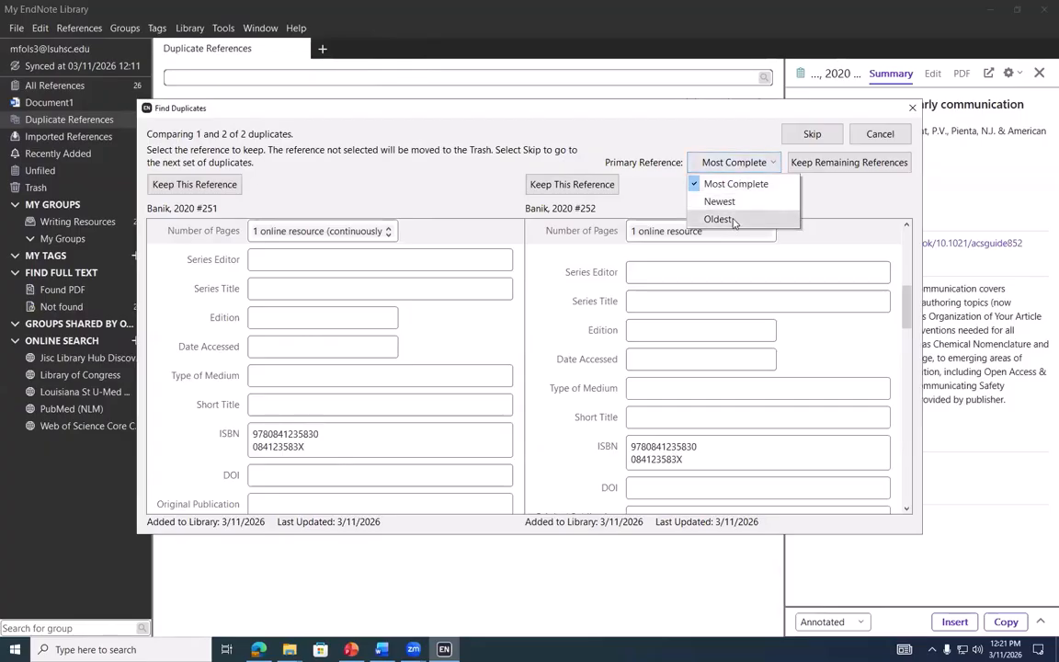
left_click(738, 163)
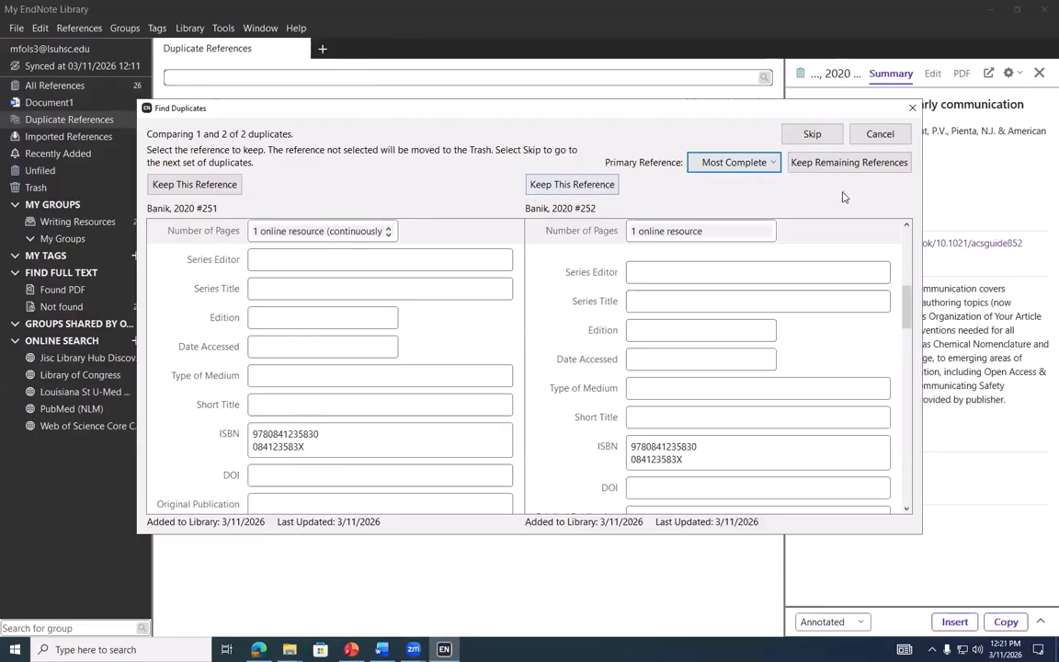
Scroll through the fields of ACS guide records #251 and #252 to compare them
scroll(552, 321, "up", 1)
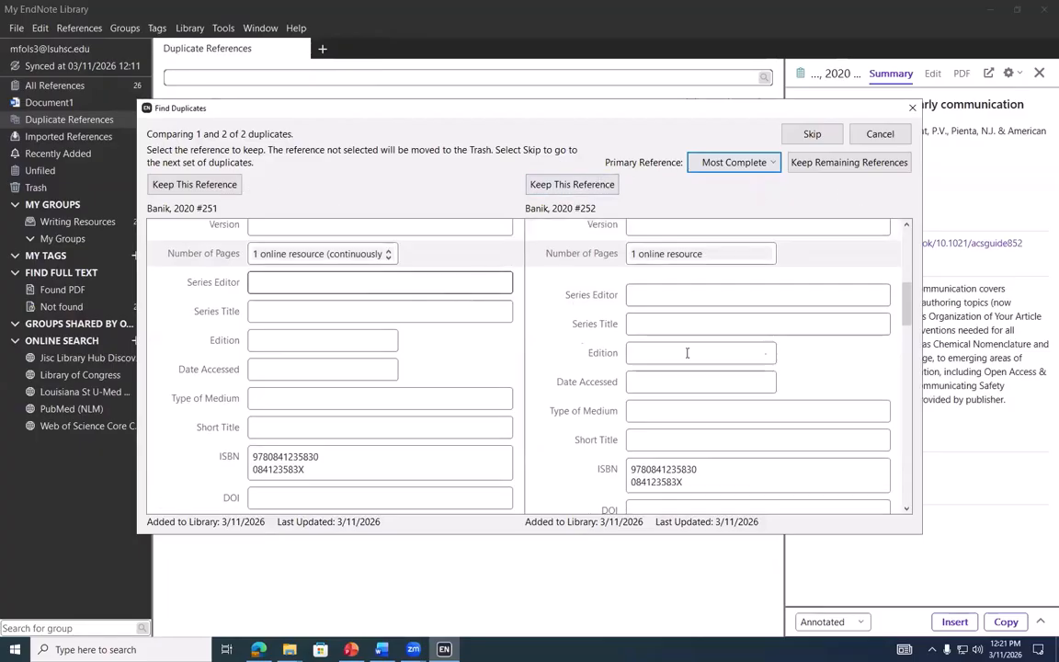
scroll(493, 342, "up", 5)
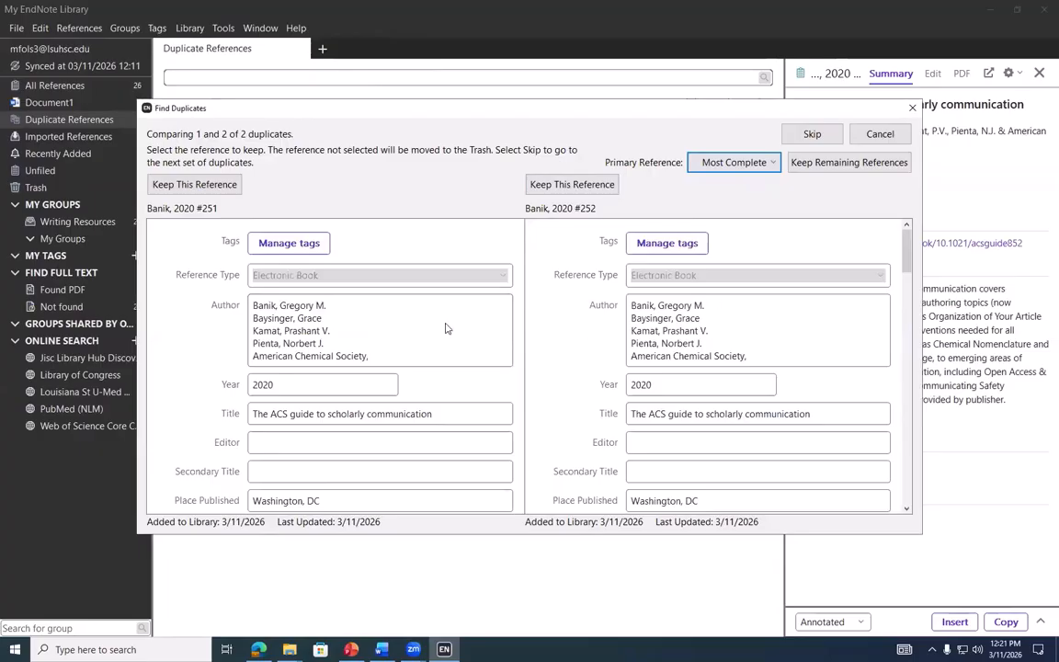
scroll(319, 250, "down", 4)
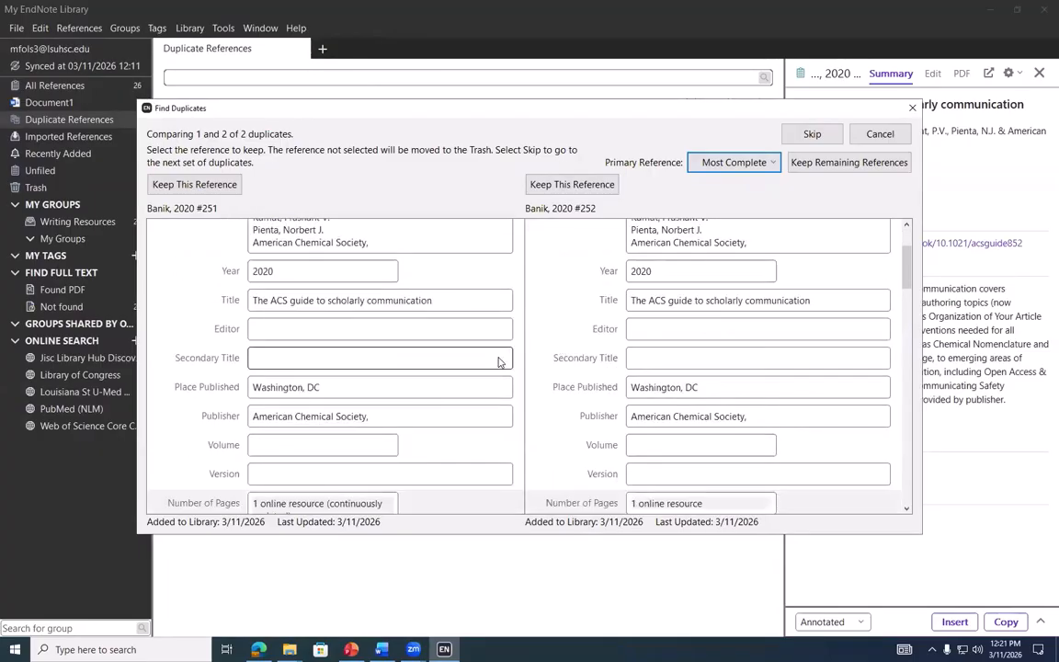
scroll(510, 414, "down", 2)
scroll(530, 406, "down", 3)
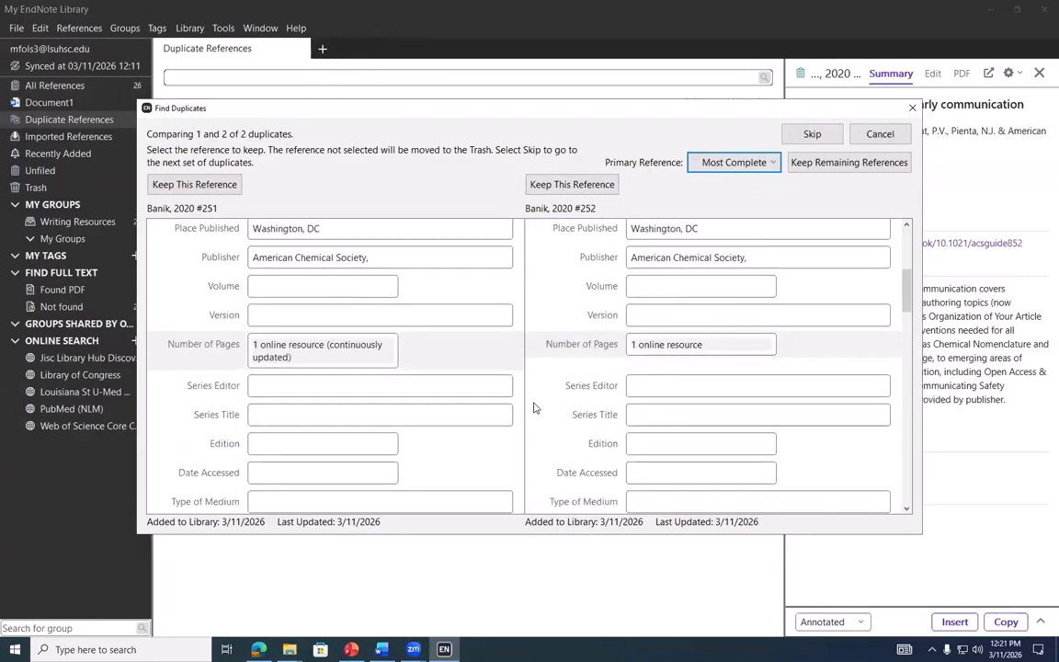
scroll(533, 407, "down", 4)
scroll(455, 393, "down", 7)
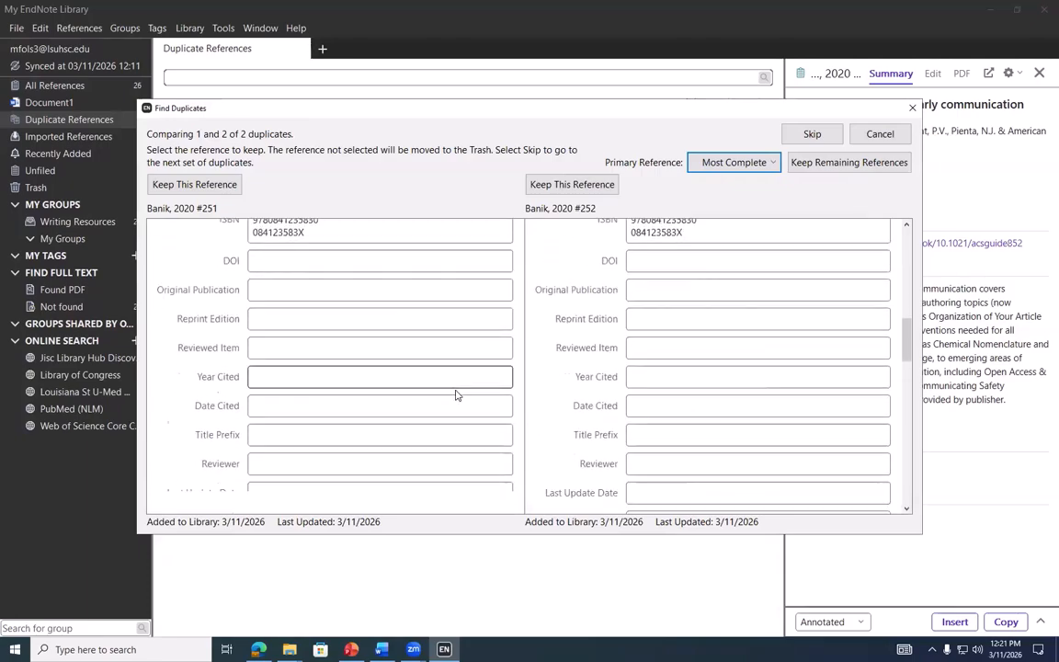
scroll(455, 396, "down", 11)
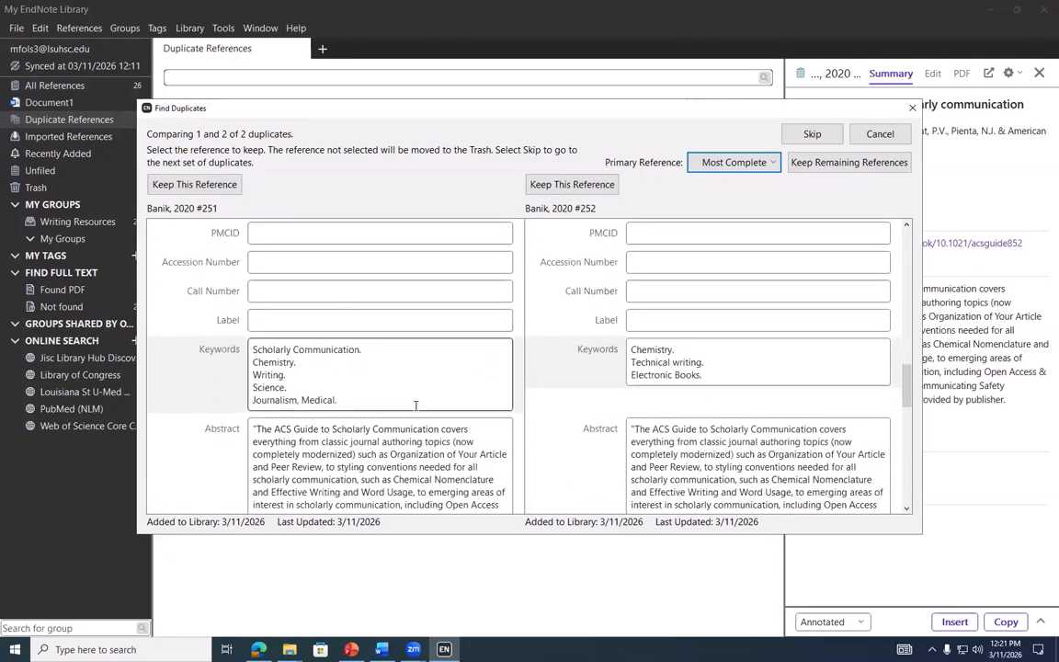
scroll(415, 404, "down", 2)
scroll(468, 398, "down", 3)
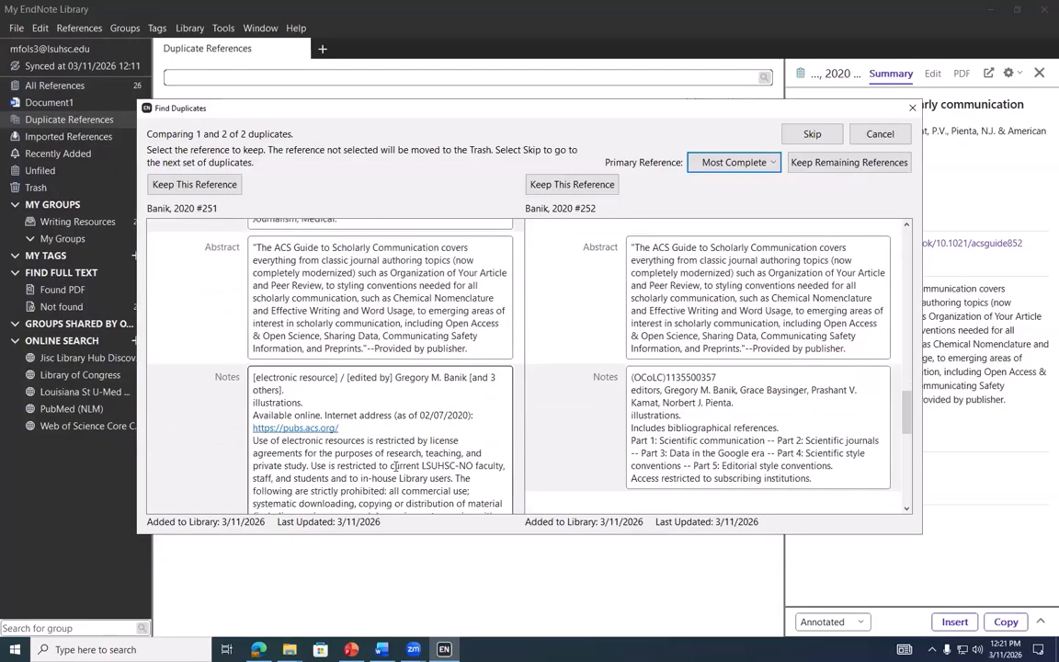
scroll(468, 398, "down", 6)
Keep the fuller ACS guide record, check Trash, and add it to Writing Resources
left_click(194, 185)
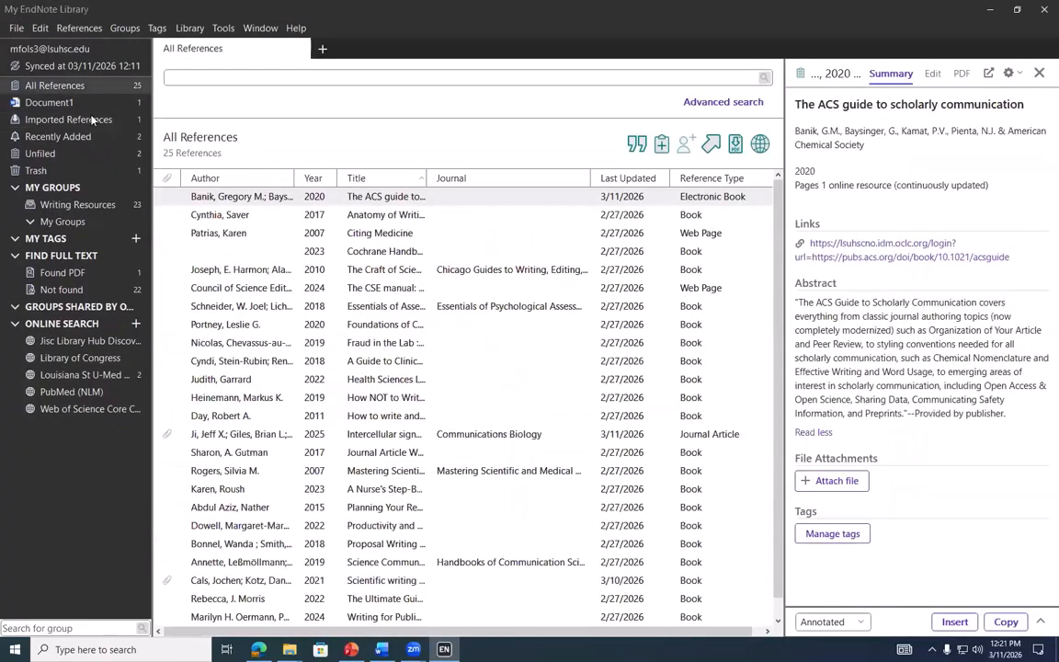
left_click(90, 170)
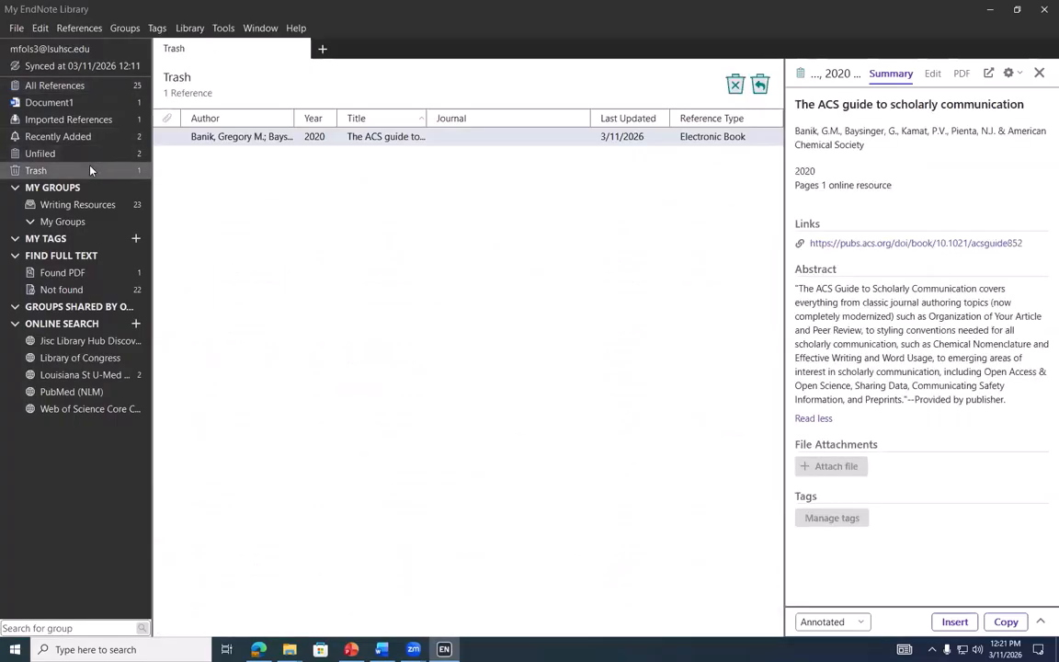
left_click(90, 87)
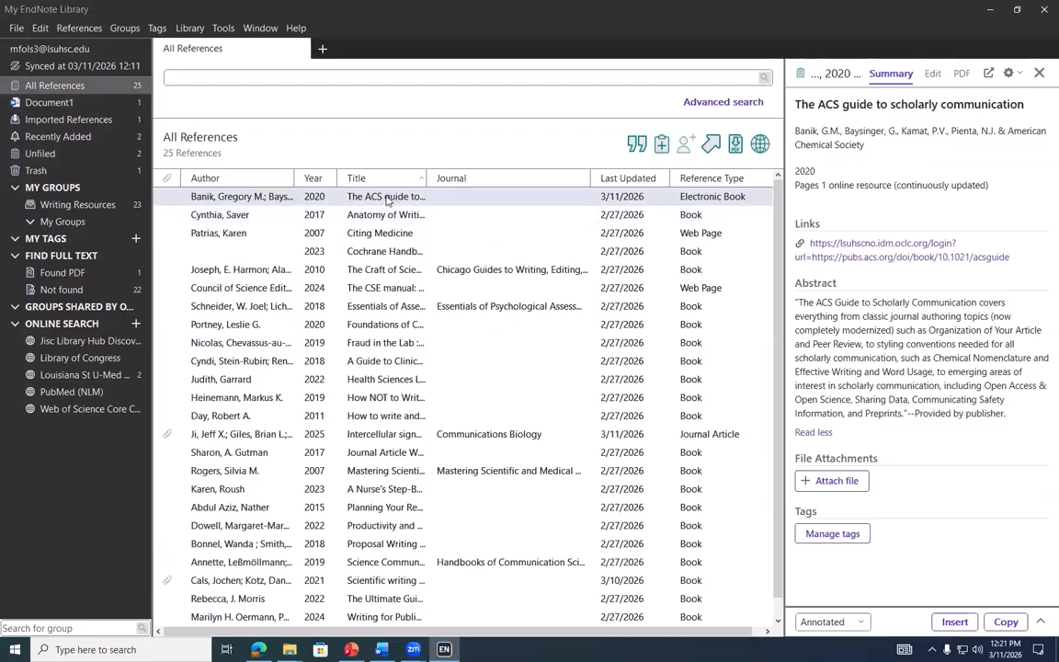
left_click_drag(248, 196, 106, 200)
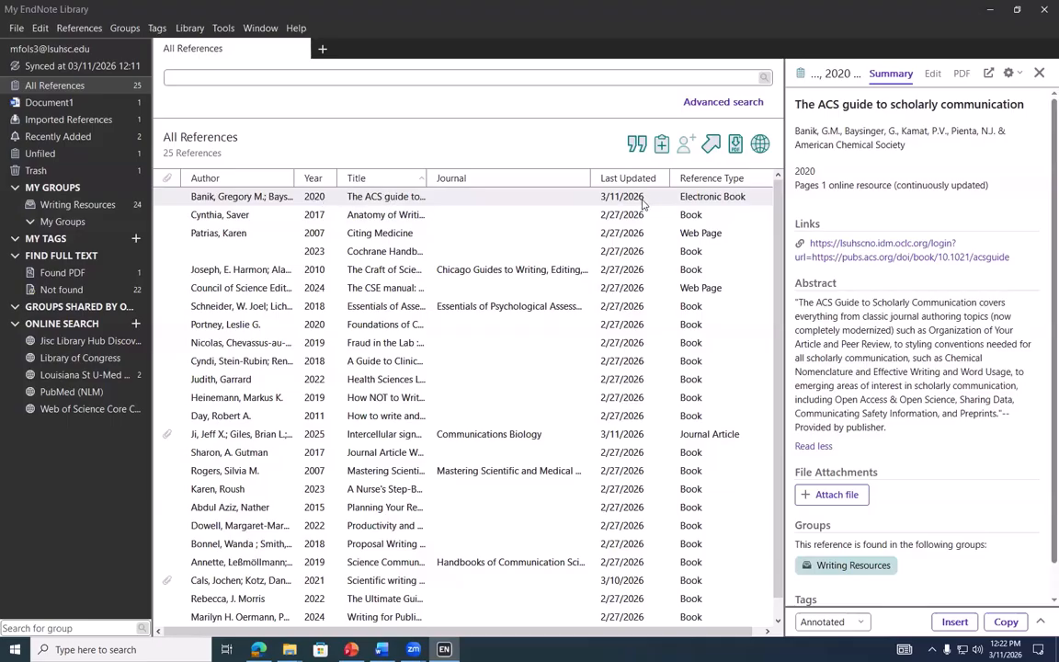
Open the Authors term list under Tools > Term Lists, then start and cancel a new term
left_click(190, 30)
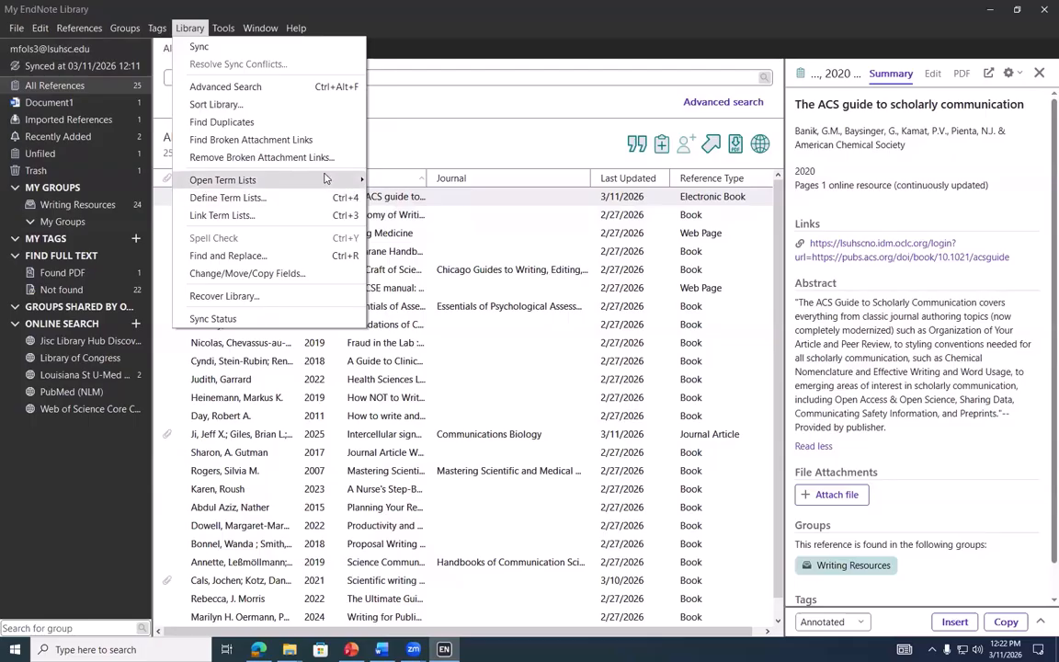
mouse_move(324, 177)
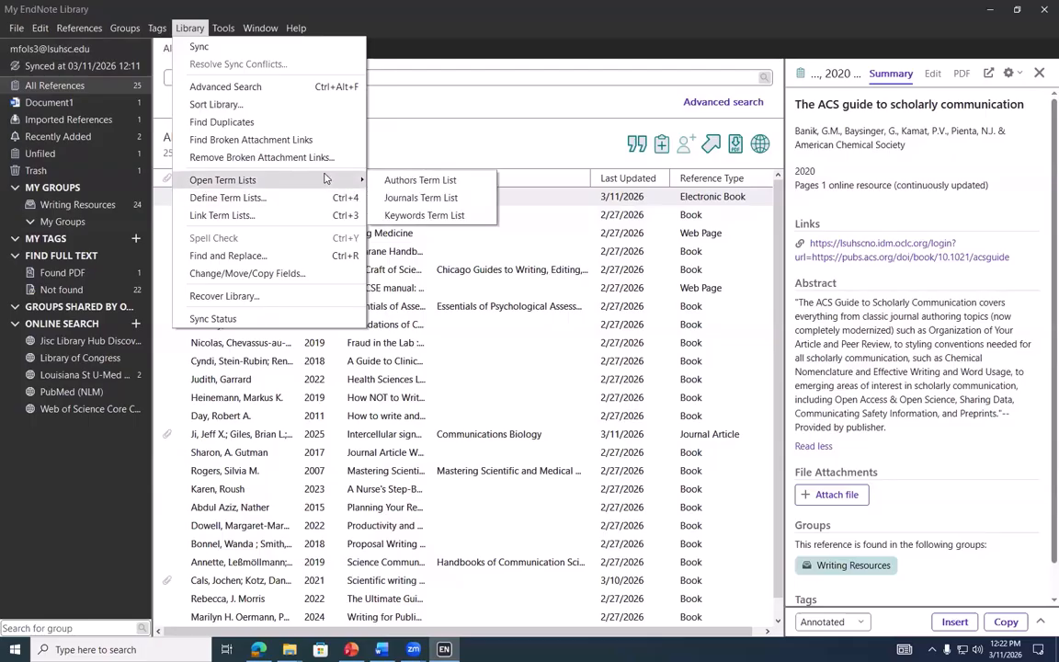
left_click(426, 181)
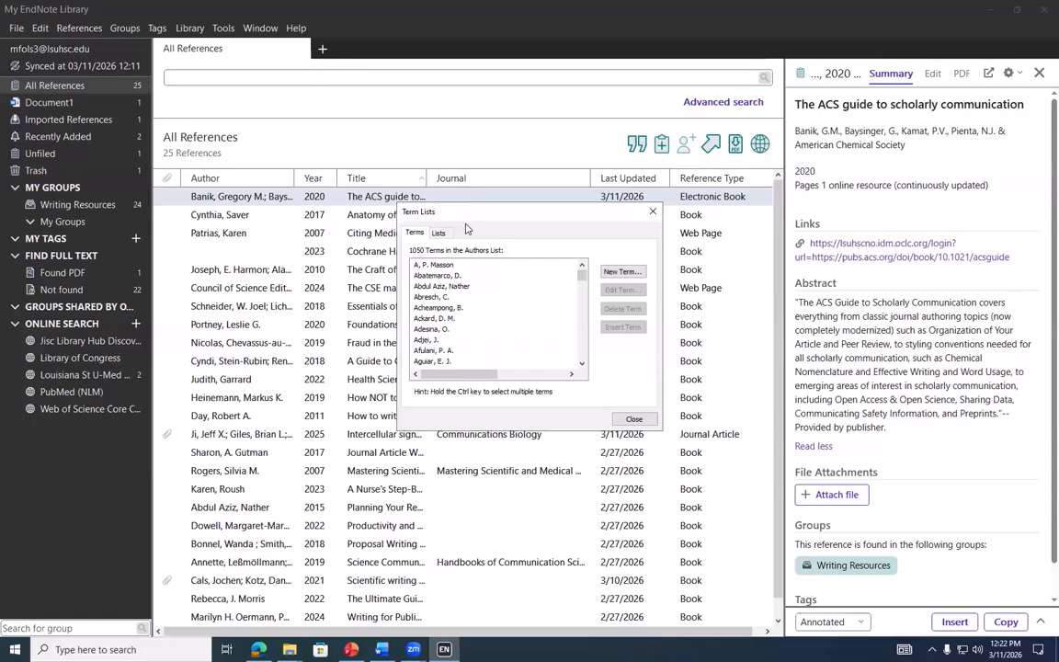
left_click(623, 272)
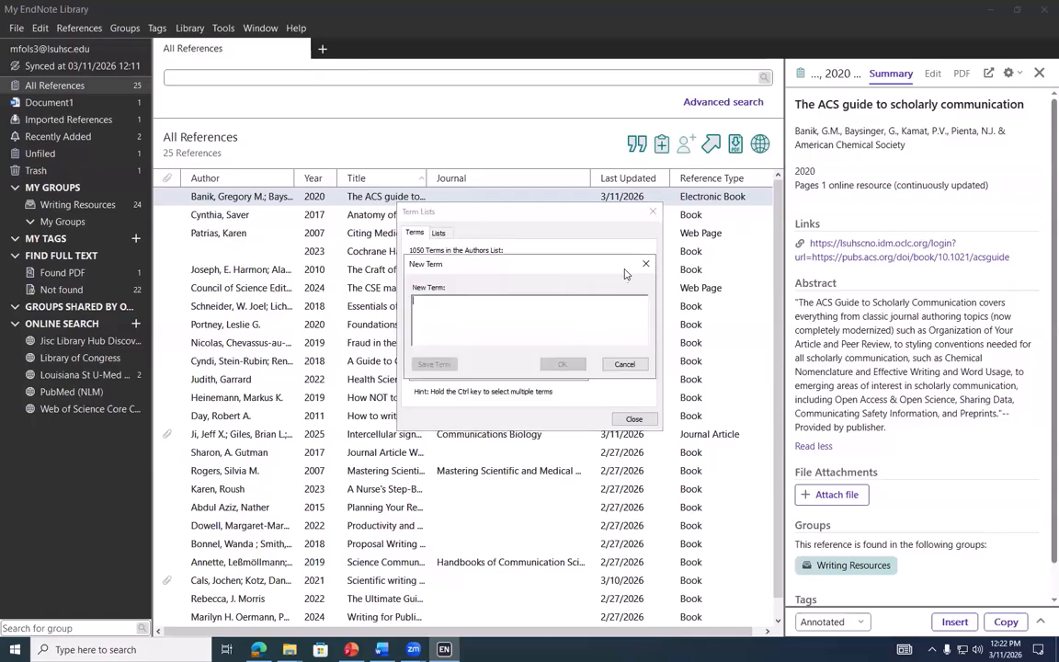
left_click(647, 265)
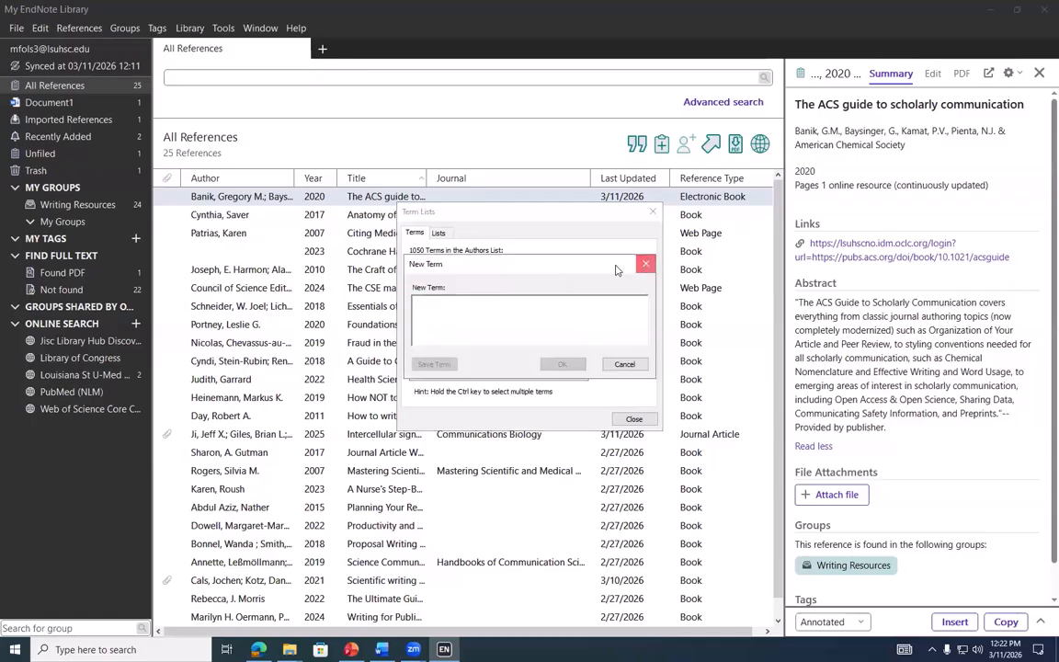
Browse the Journals list's terms, then display the 1300 terms of the Keywords list
left_click(440, 233)
left_click(426, 277)
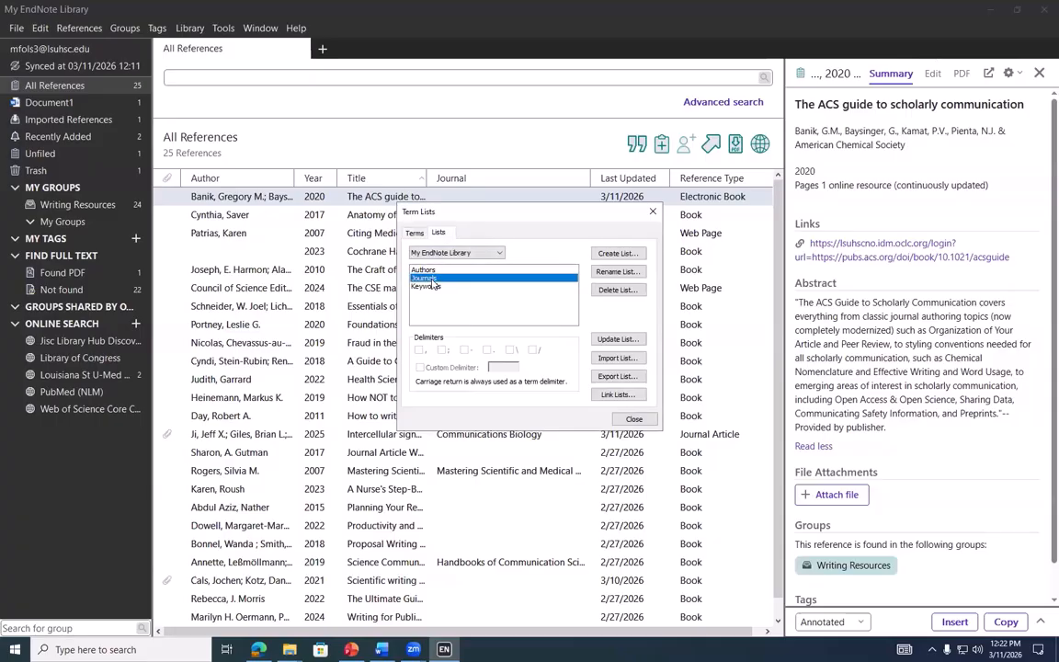
left_click(416, 235)
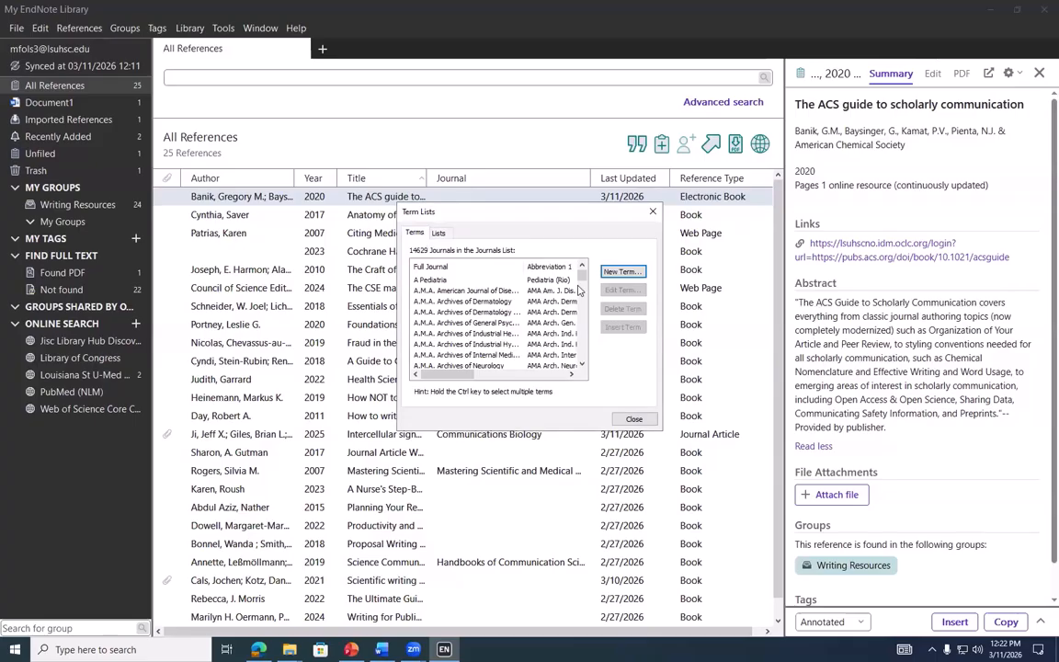
left_click(440, 234)
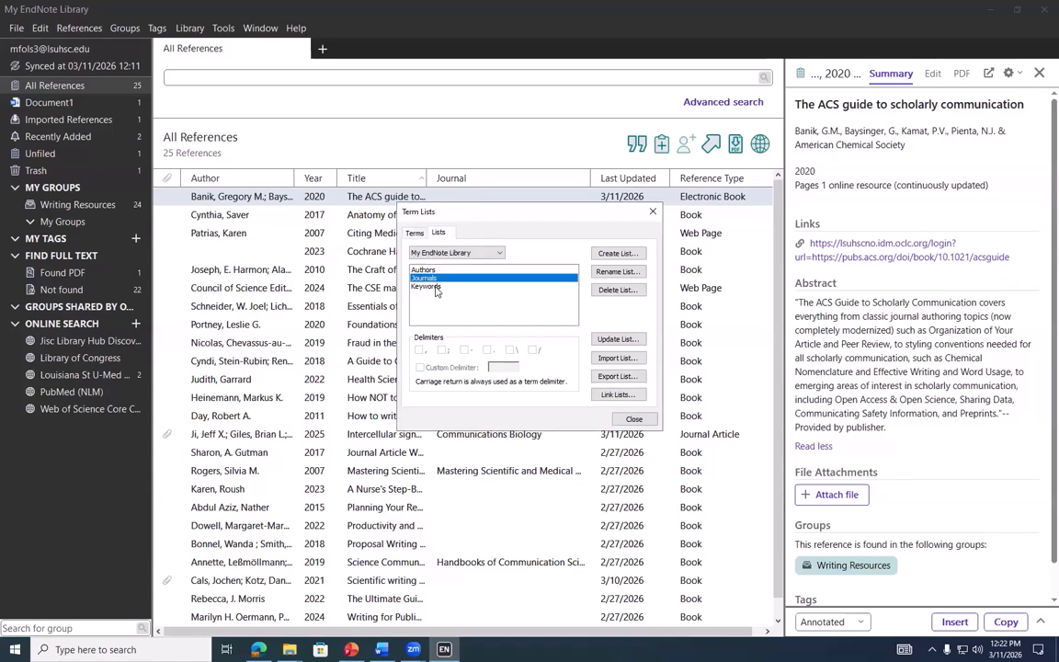
left_click(427, 286)
left_click(416, 233)
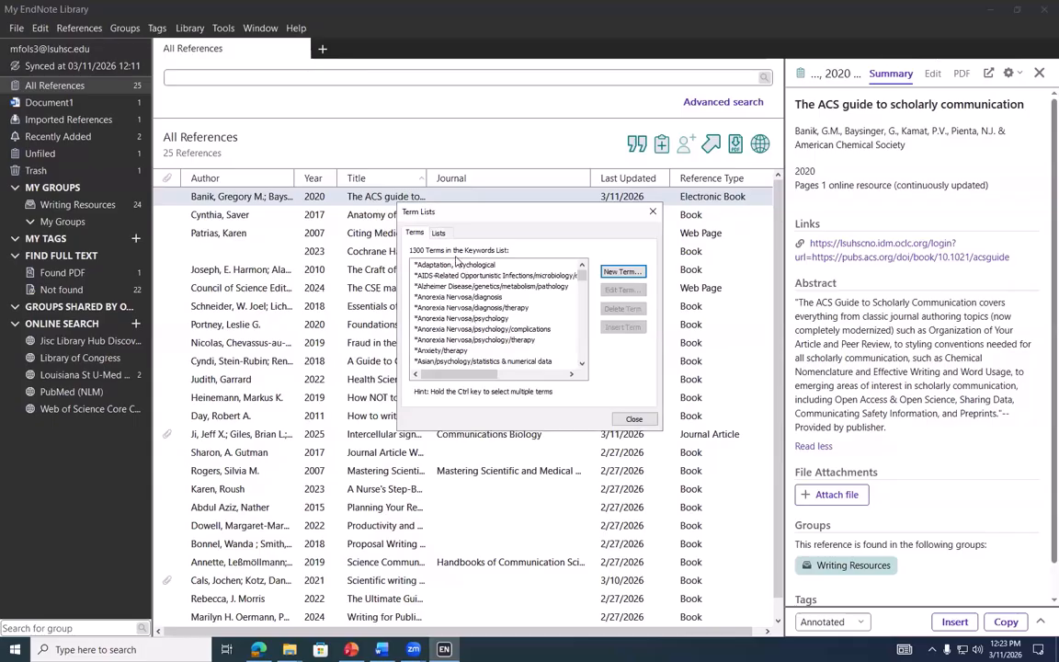
Select the Journals list and bring up Import List's file picker at the Terms Lists folder
left_click_drag(582, 274, 574, 274)
left_click(440, 233)
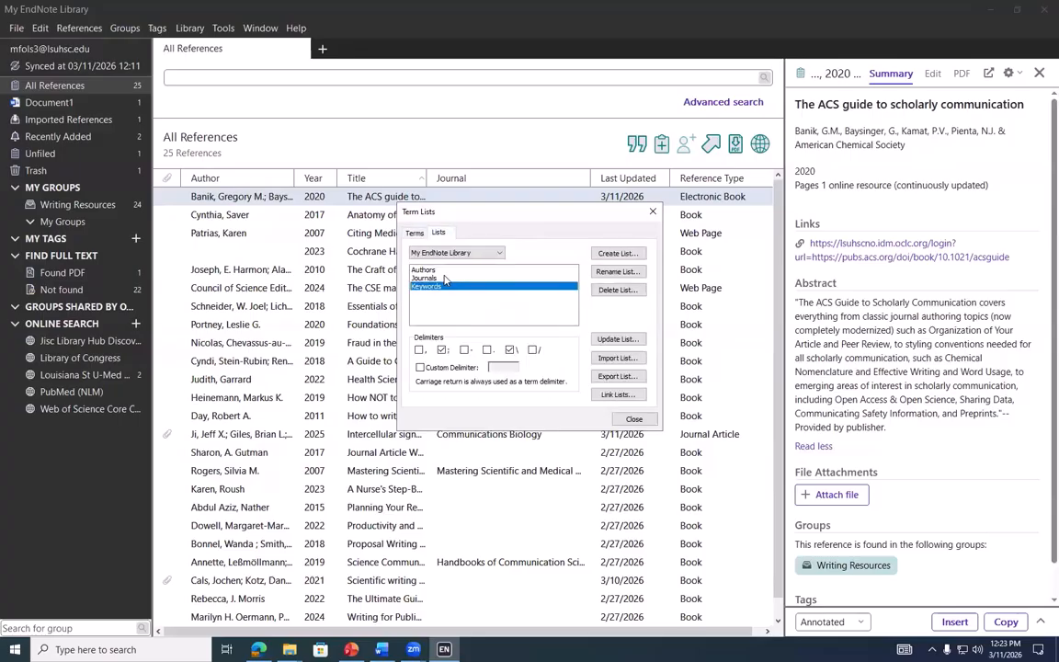
left_click(427, 279)
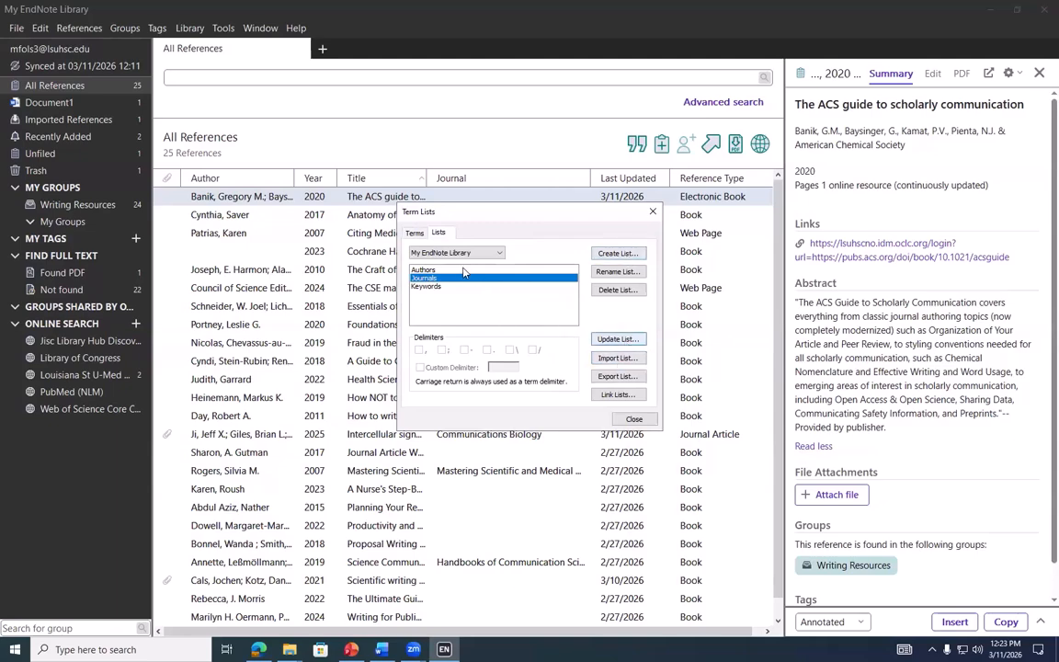
left_click(624, 360)
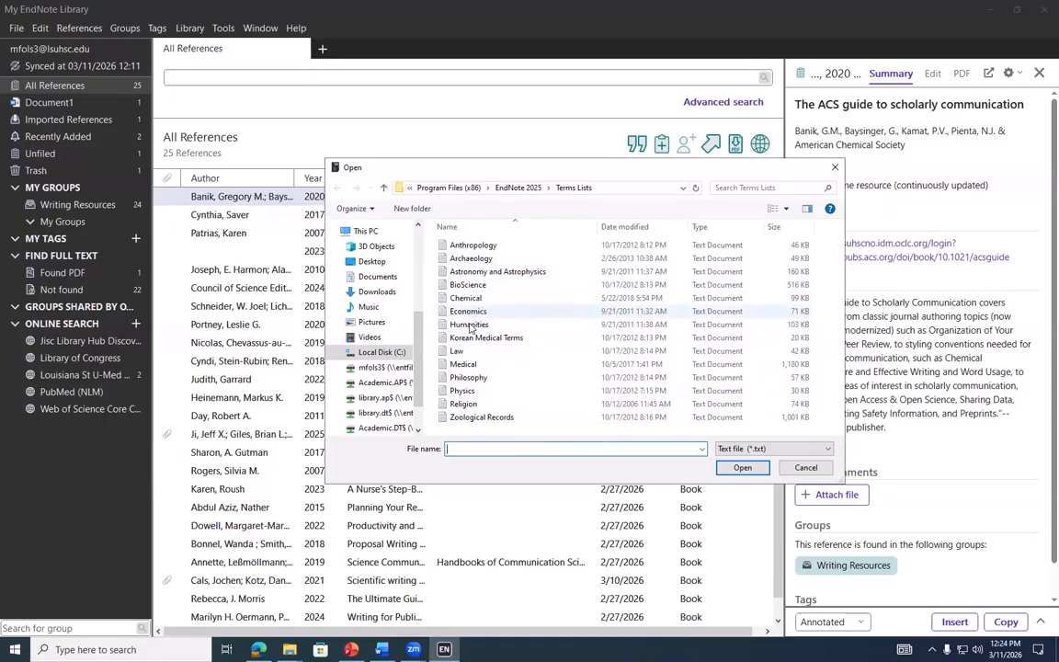
Import the Medical term file into Journals, which inserts no terms
left_click(464, 364)
left_click(742, 467)
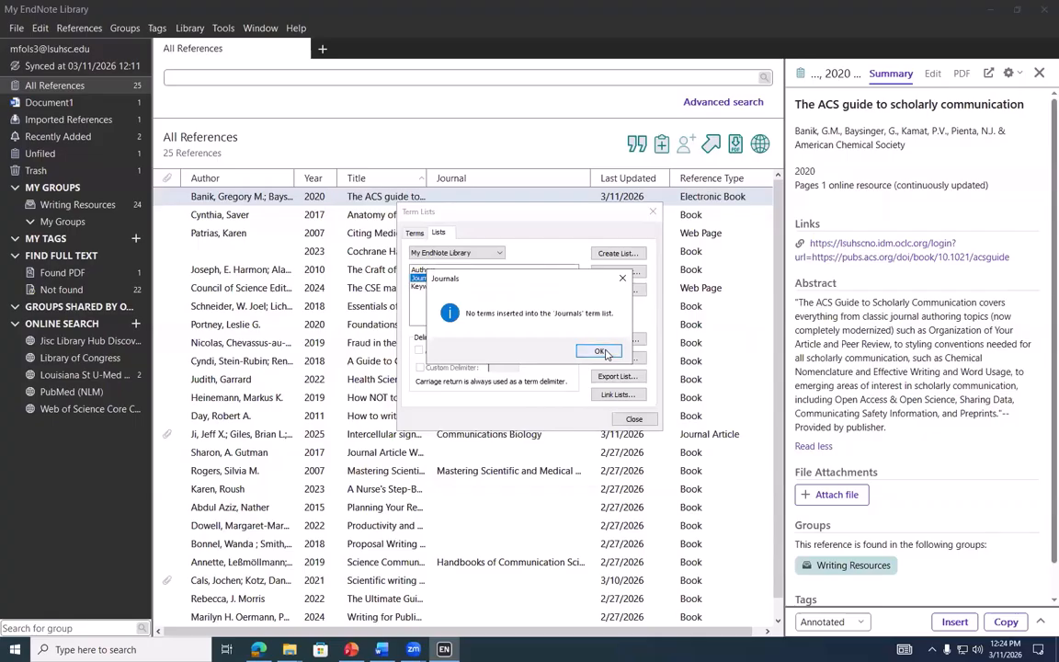
left_click(599, 352)
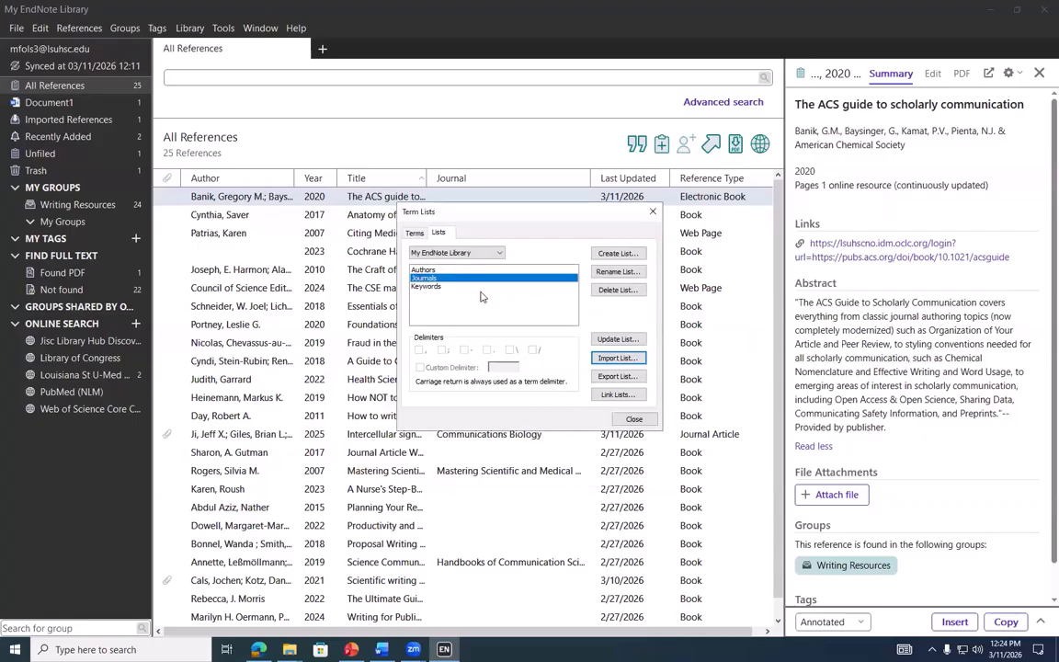
Import Korean Medical Terms into the Keywords list, adding 227 terms, and close Term Lists
left_click(570, 314)
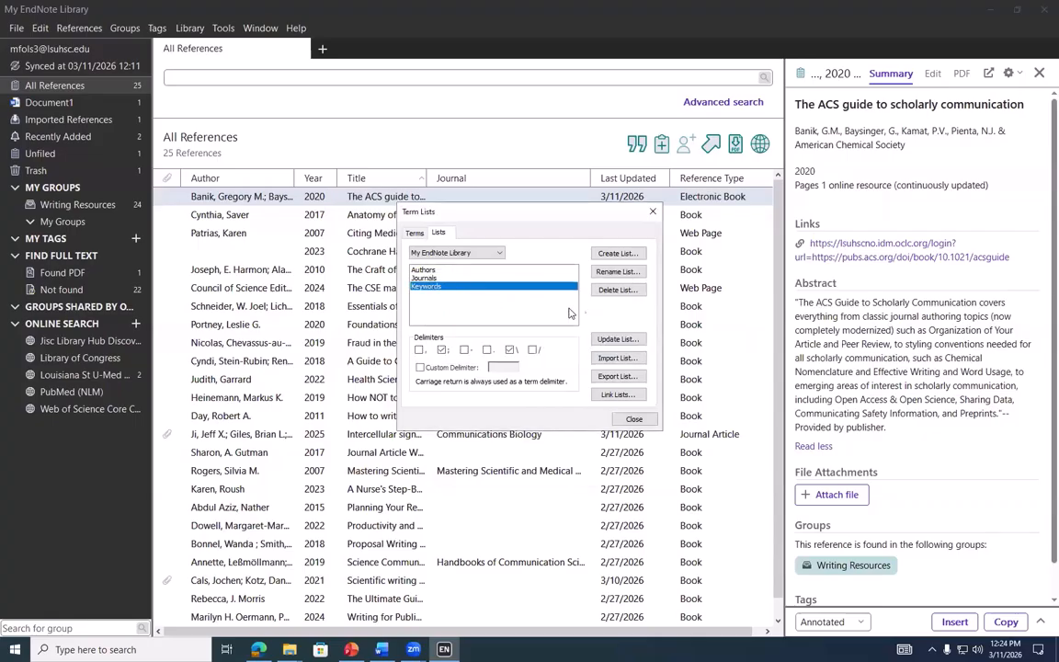
left_click(617, 358)
left_click(488, 338)
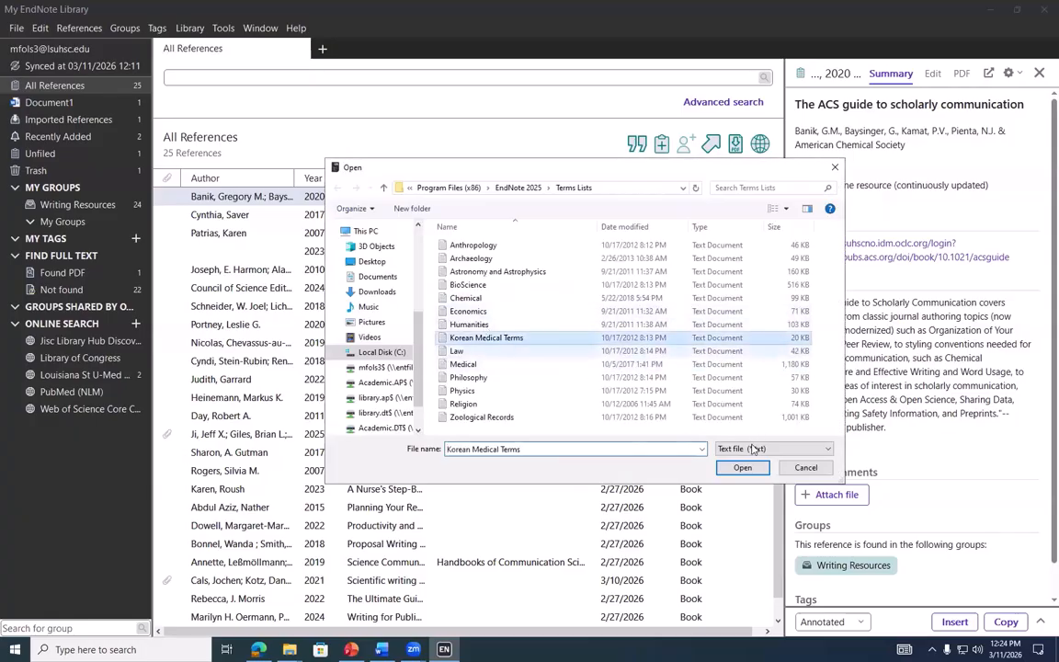
left_click(741, 467)
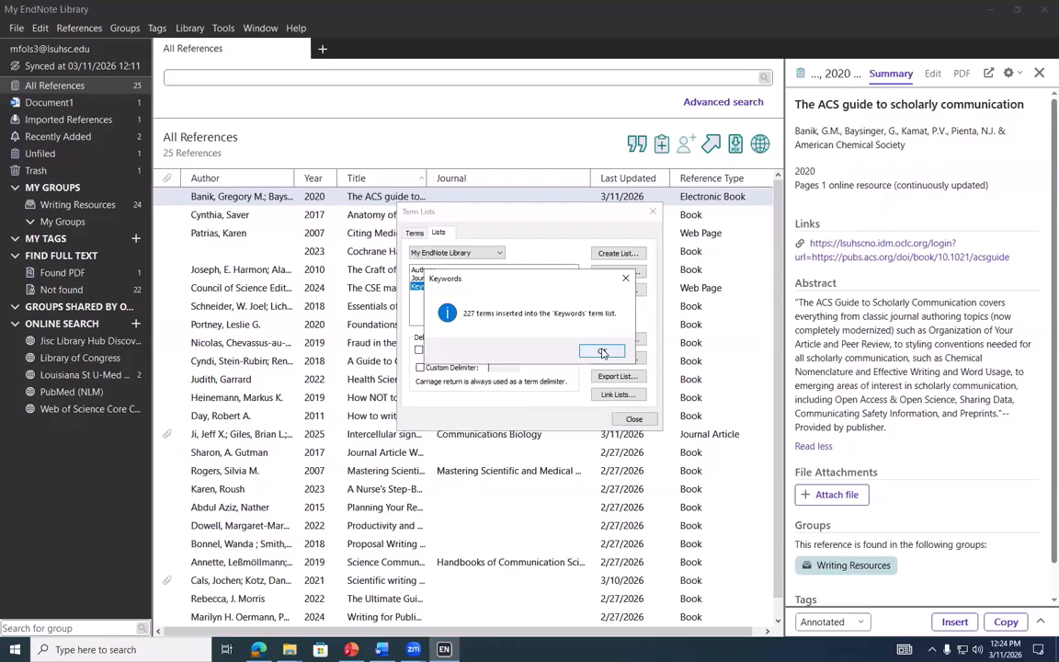
left_click(602, 353)
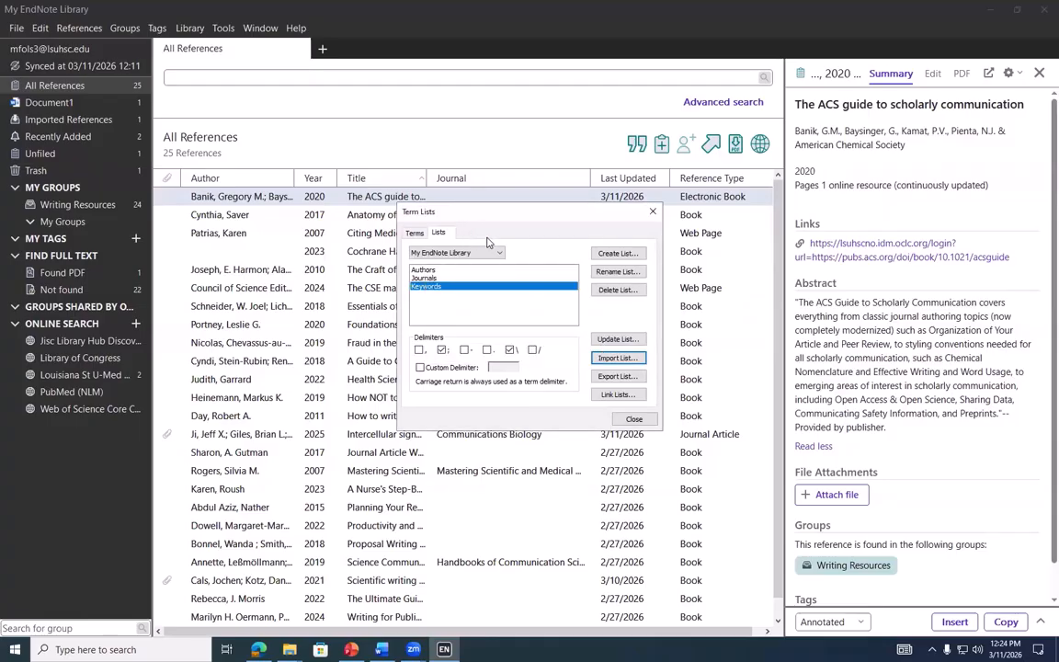
left_click(652, 211)
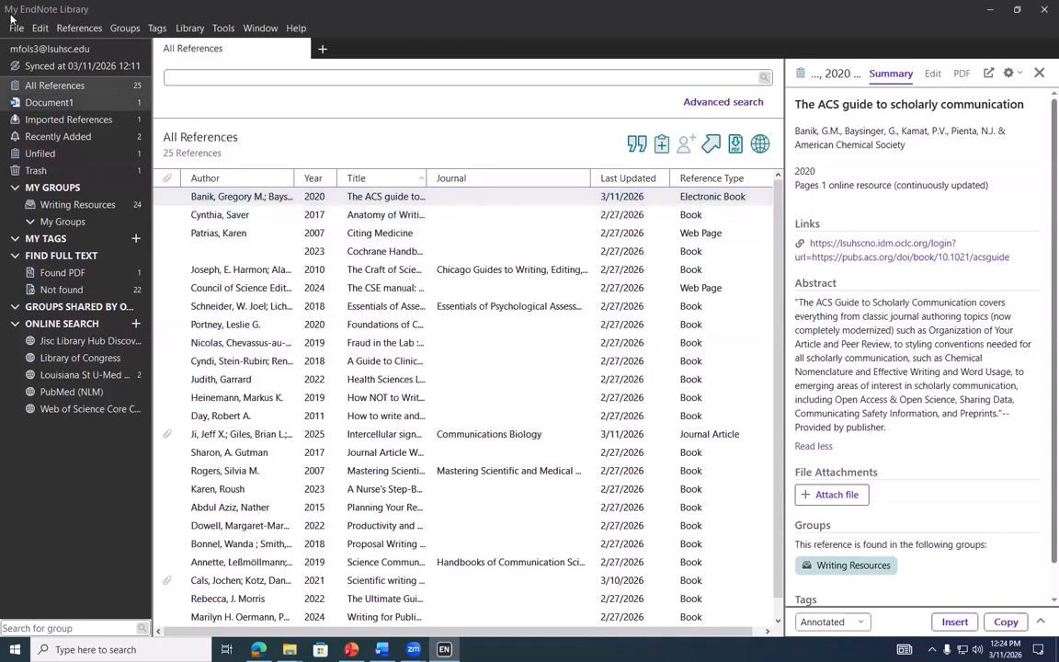
Select all references and start an export with the APA 7th output style
left_click(40, 27)
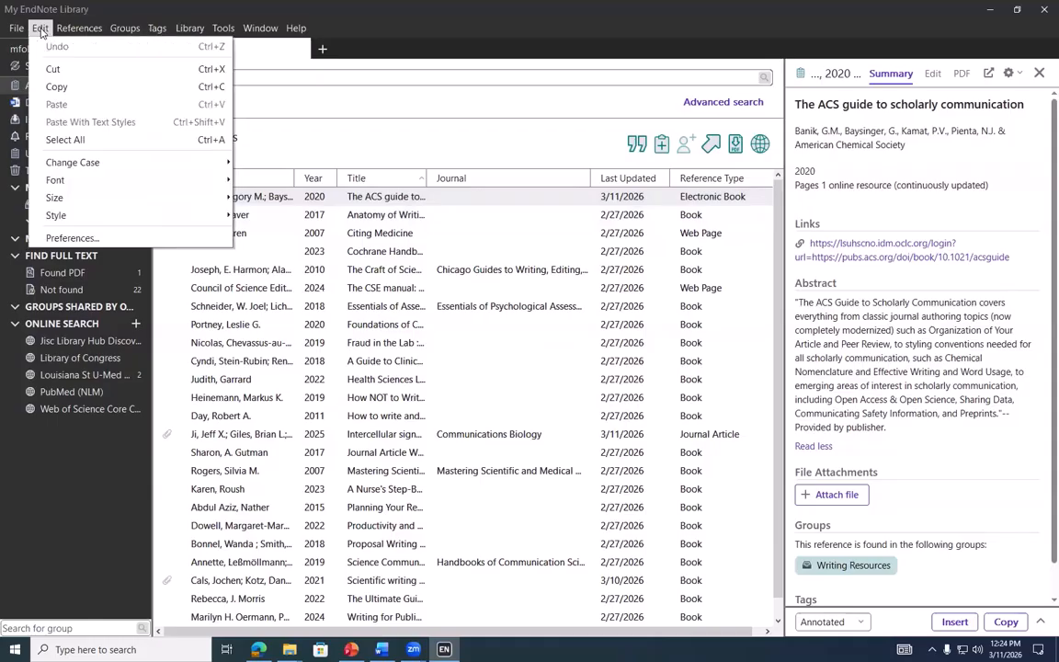
left_click(84, 140)
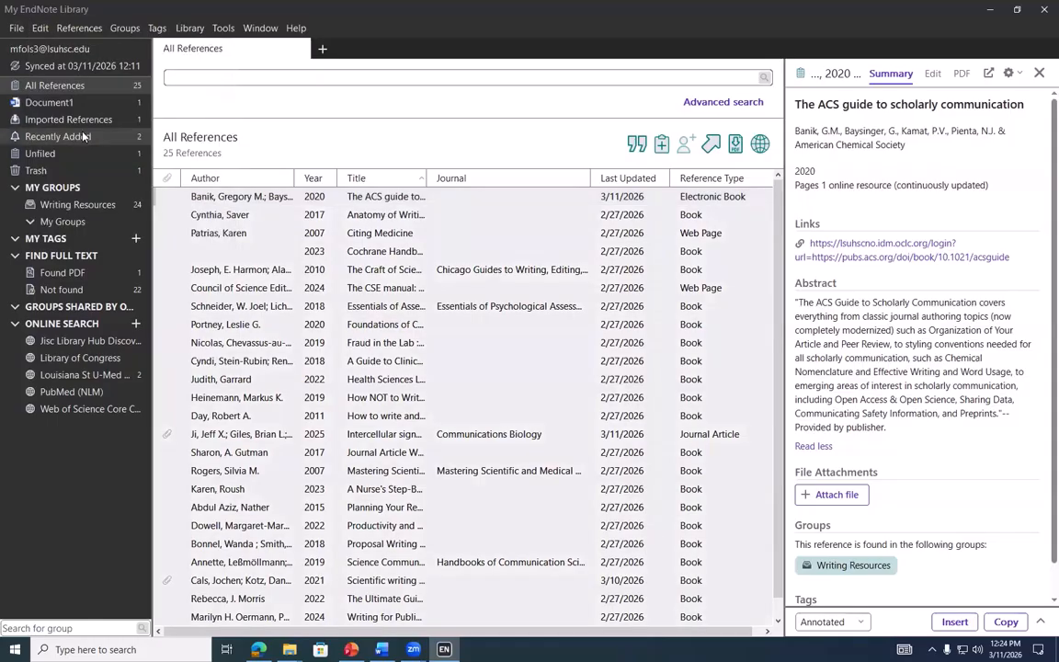
left_click(16, 28)
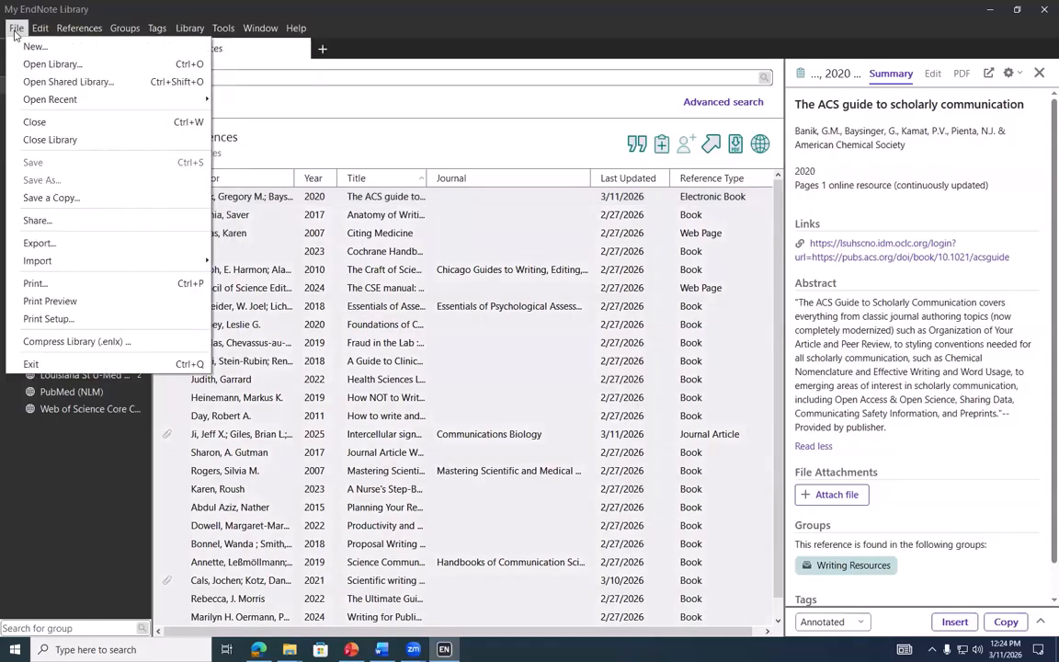
left_click(81, 246)
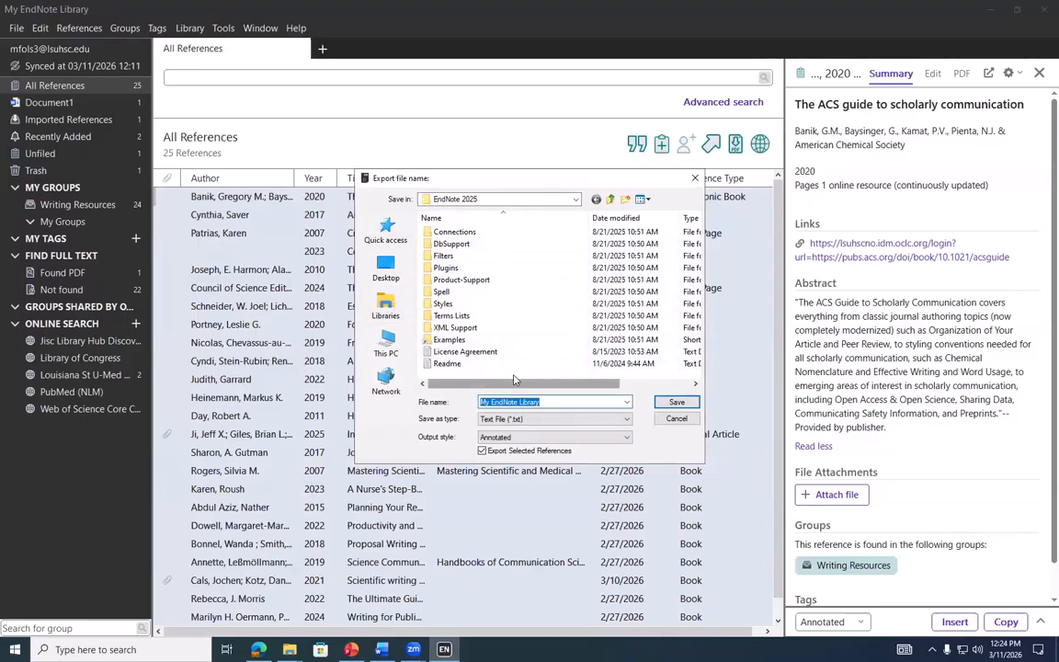
left_click(555, 438)
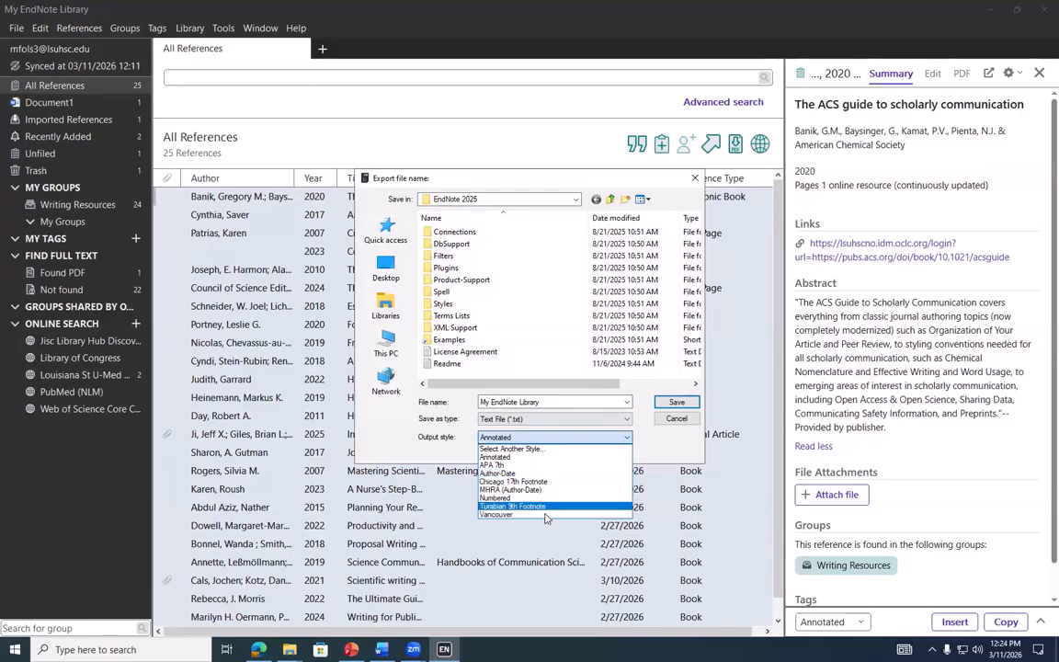
left_click(548, 465)
Switch the export style to Harvard, keep plain text as the format, and cancel the export
left_click(549, 438)
left_click(546, 449)
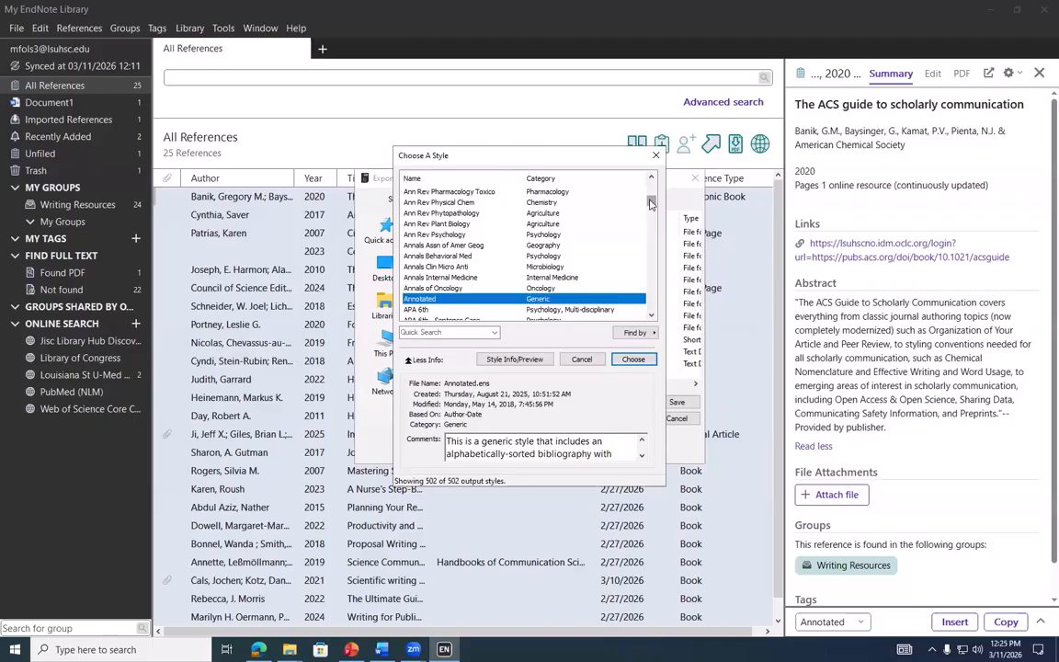
left_click_drag(652, 204, 652, 226)
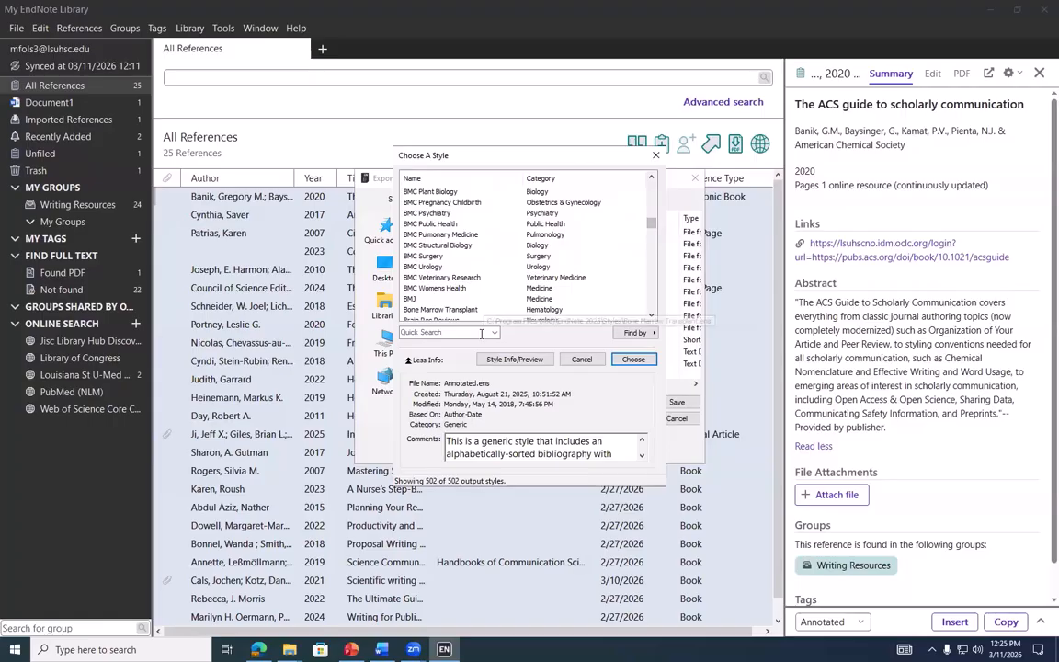
mouse_move(652, 228)
left_mouse_down()
mouse_move(651, 263)
mouse_move(650, 251)
left_mouse_up()
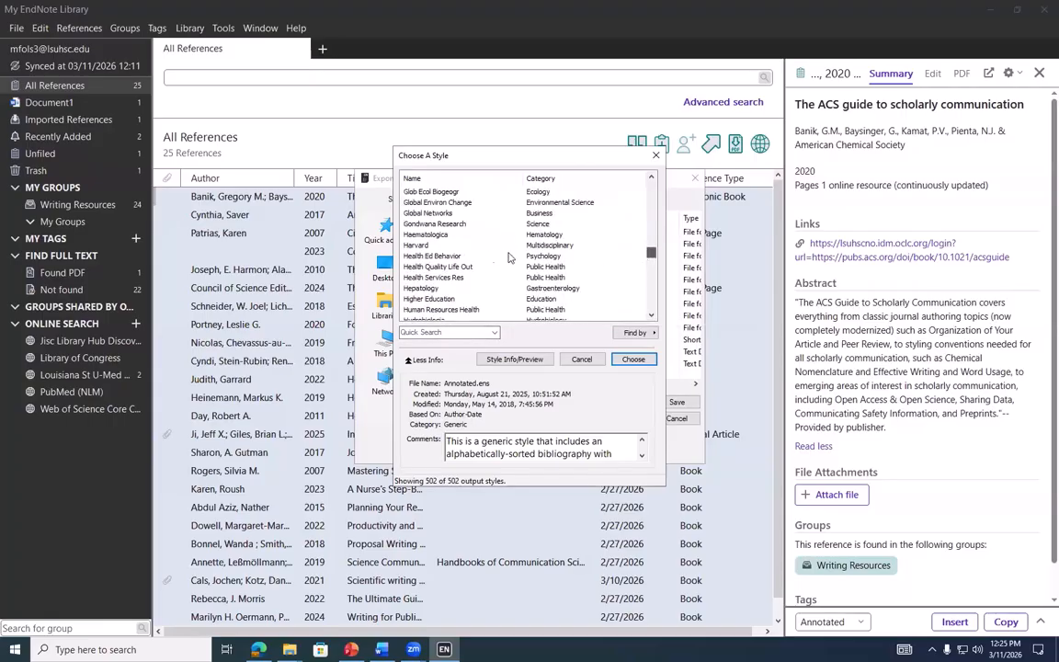
left_click(414, 245)
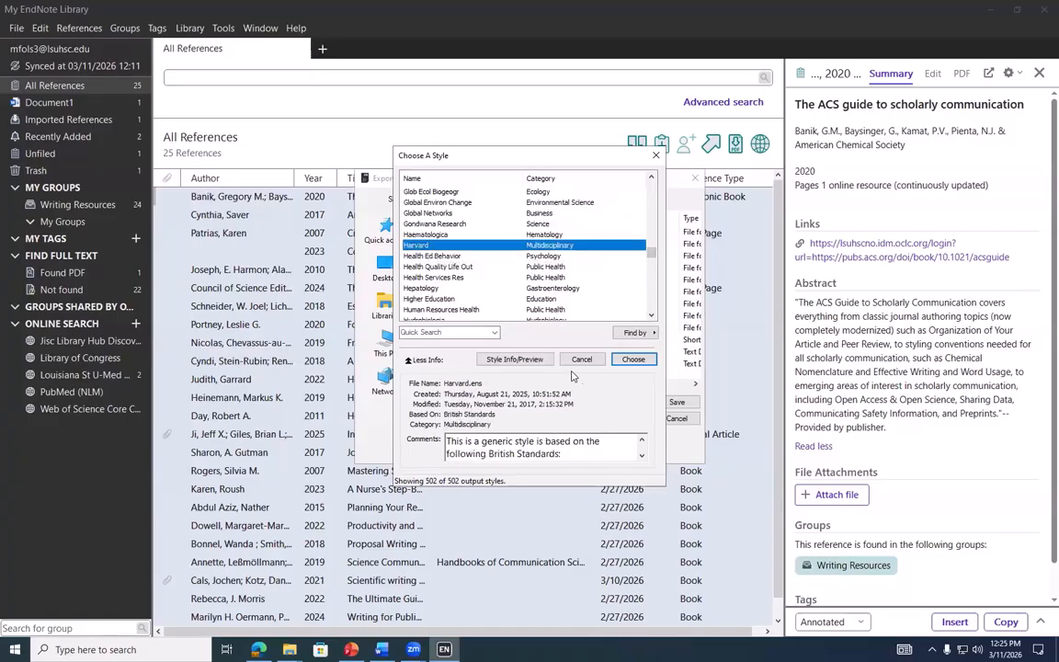
left_click(632, 359)
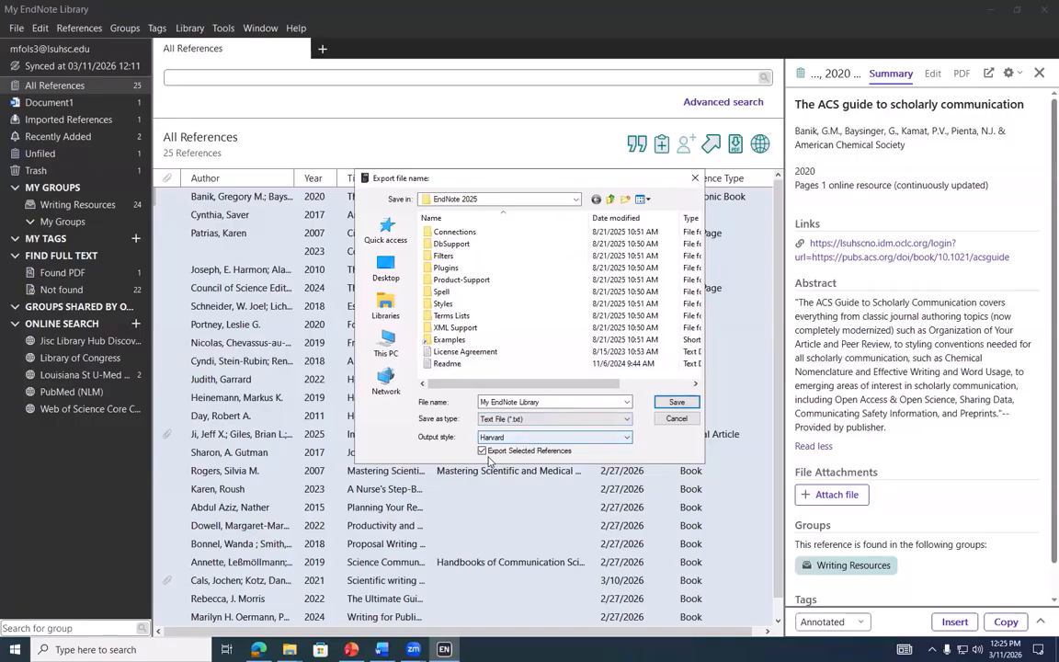
left_click(553, 420)
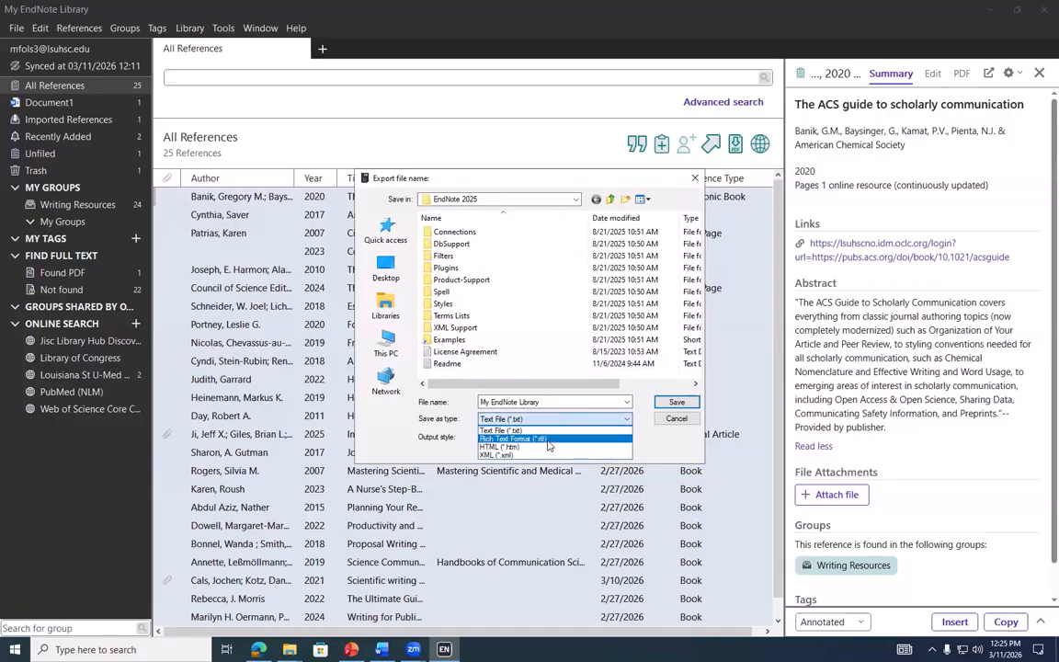
left_click(638, 395)
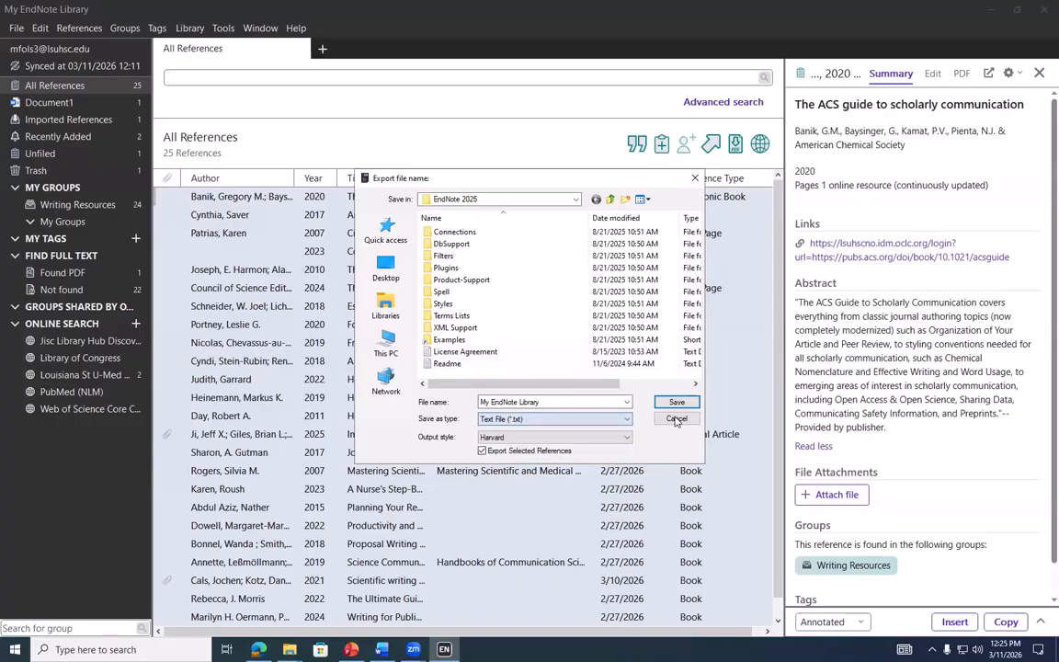
left_click(676, 419)
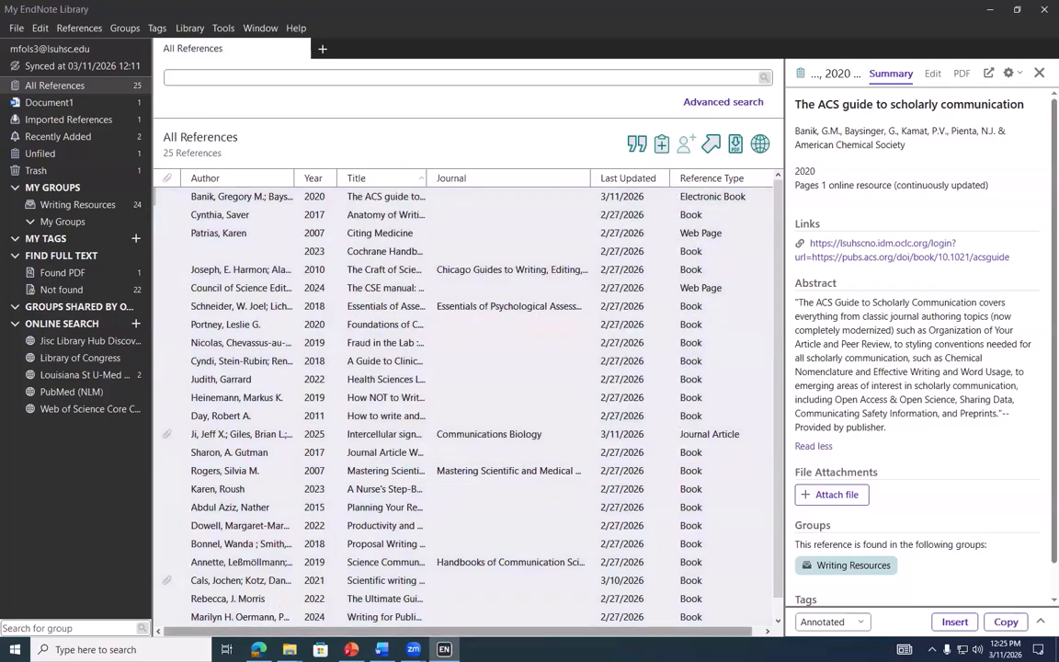
Bring up the EndNote output styles download page in the browser and check the number of styles found
left_click(258, 649)
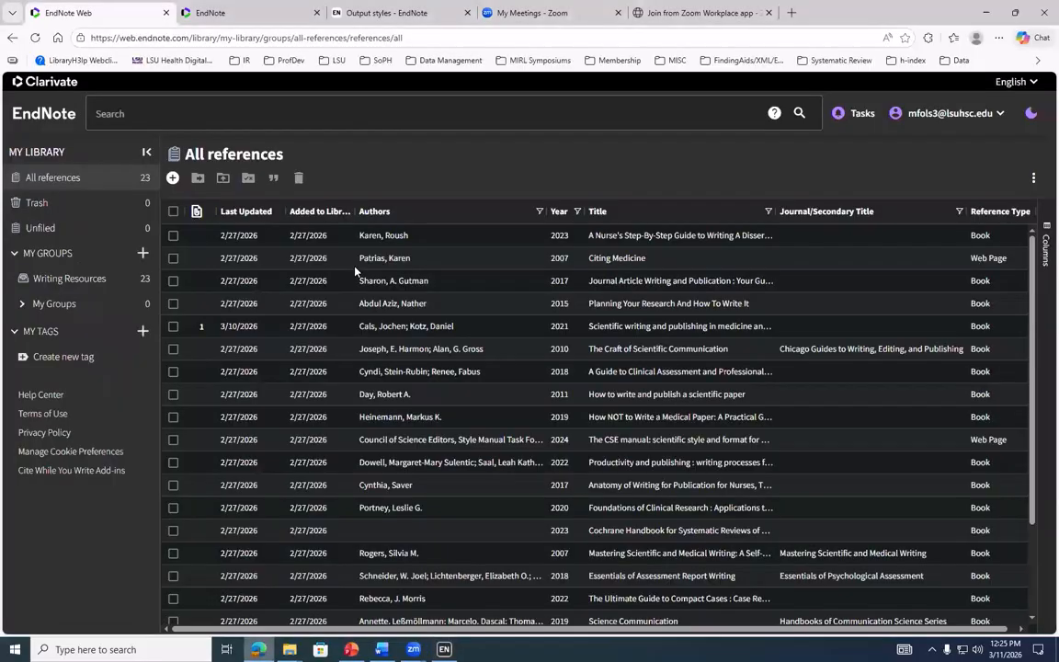
left_click(389, 8)
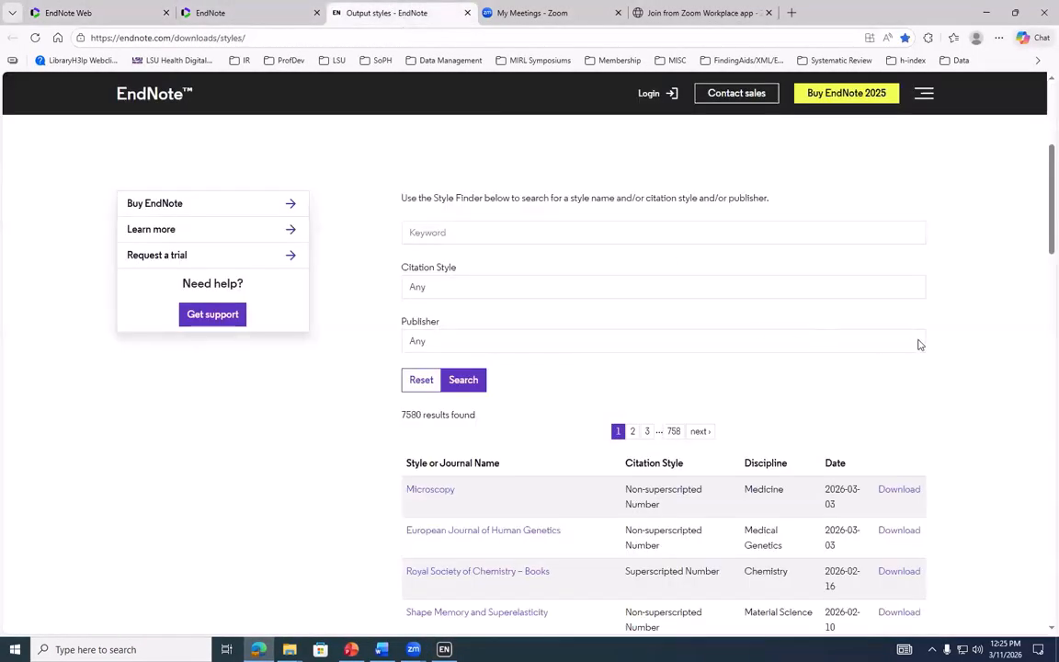
scroll(919, 343, "down", 1)
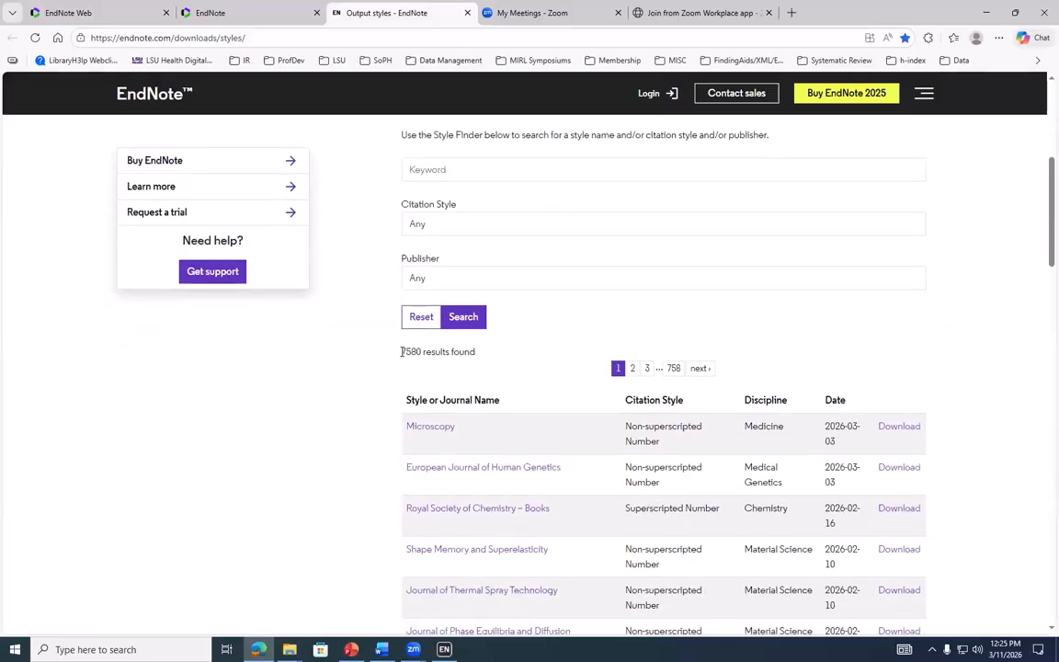
left_click_drag(403, 352, 418, 352)
left_click(393, 361)
scroll(432, 366, "up", 5)
scroll(432, 366, "down", 4)
scroll(450, 368, "down", 2)
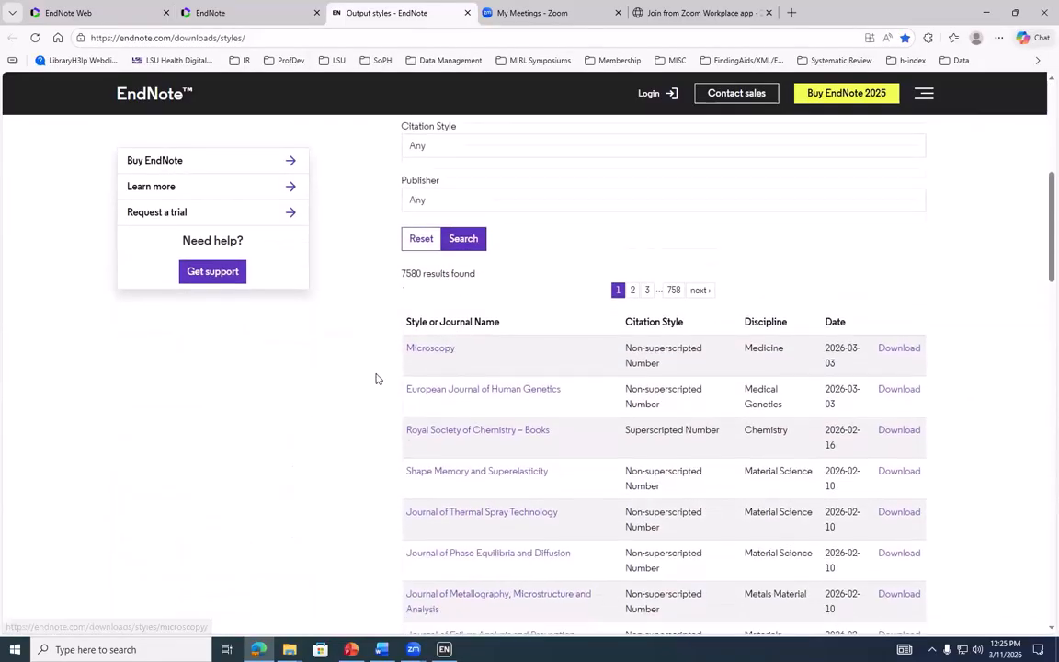
scroll(377, 378, "down", 1)
scroll(383, 378, "up", 2)
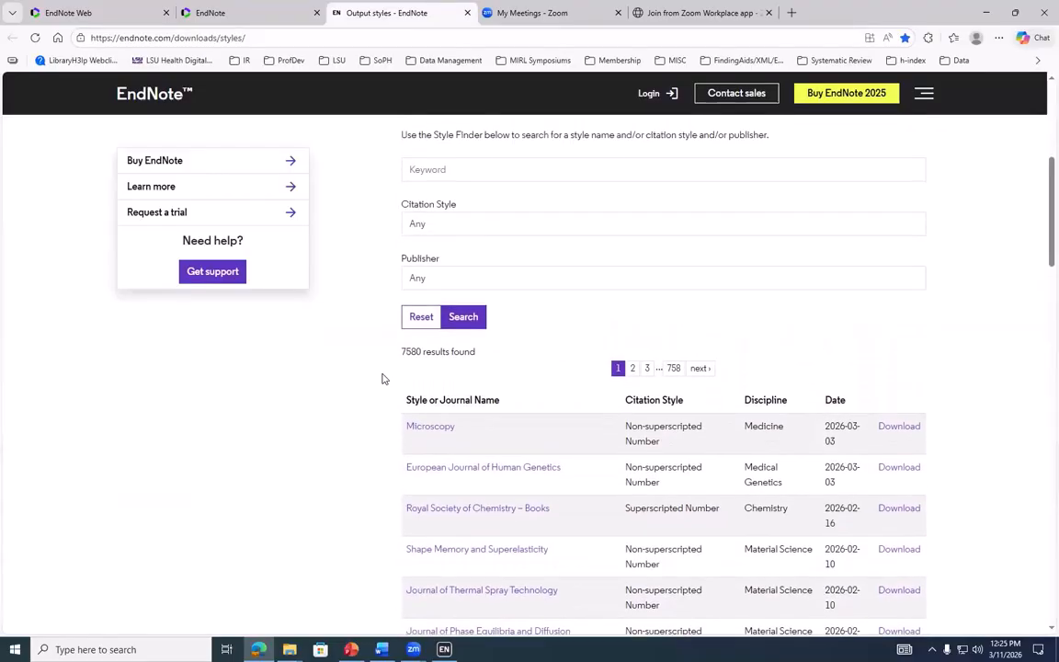
Search the Style Finder for 'LGBT' and download the LGBT Health style file
left_click(476, 172)
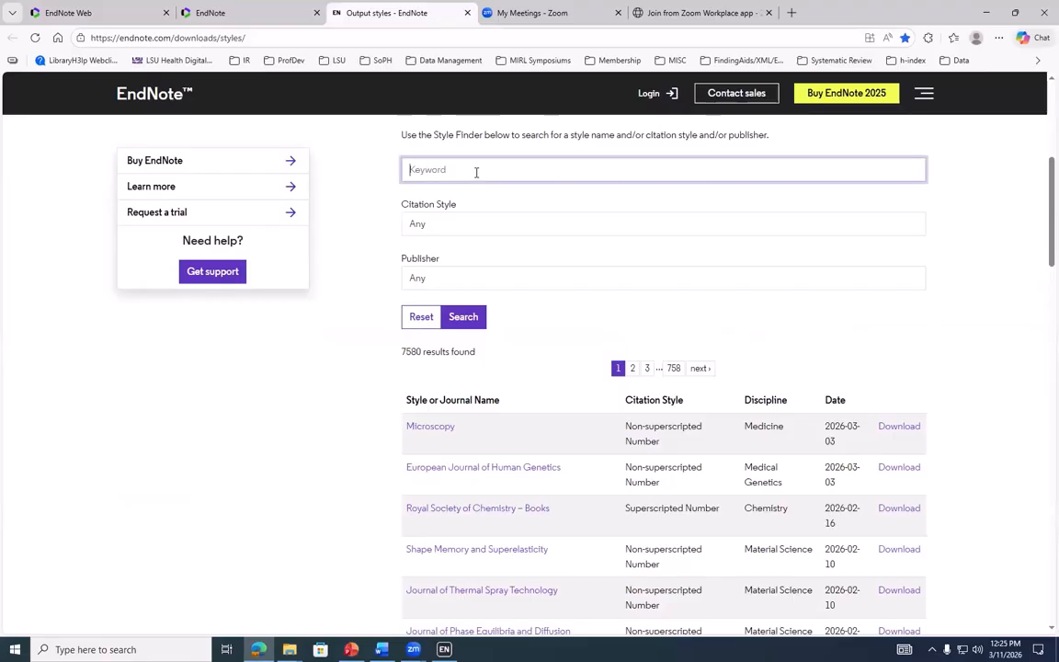
type("LGBT")
left_click(371, 304)
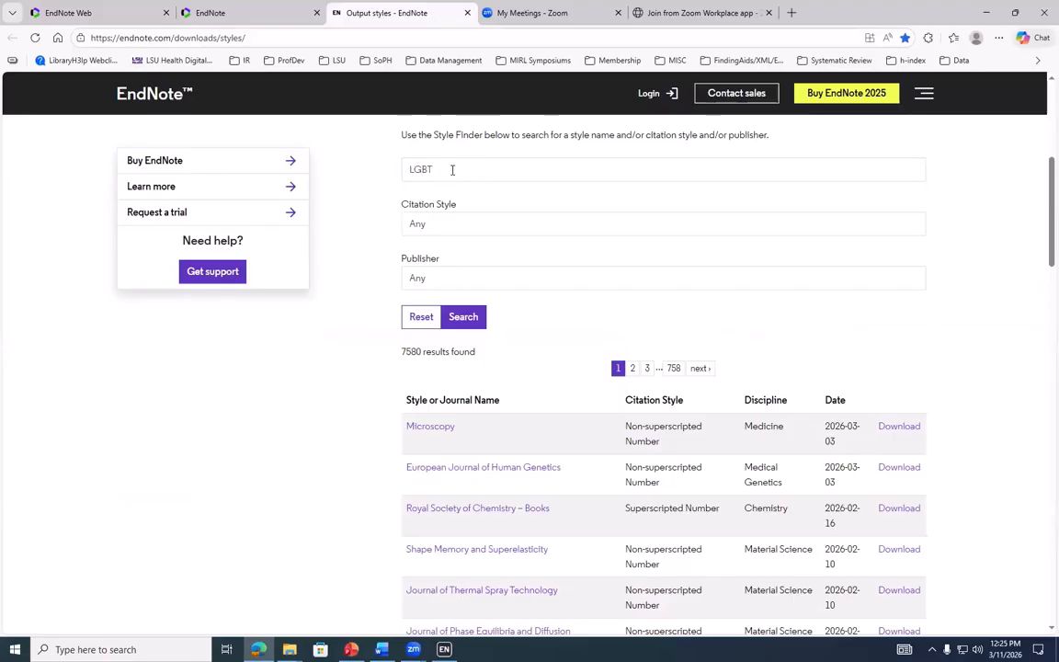
left_click(464, 322)
scroll(439, 367, "down", 1)
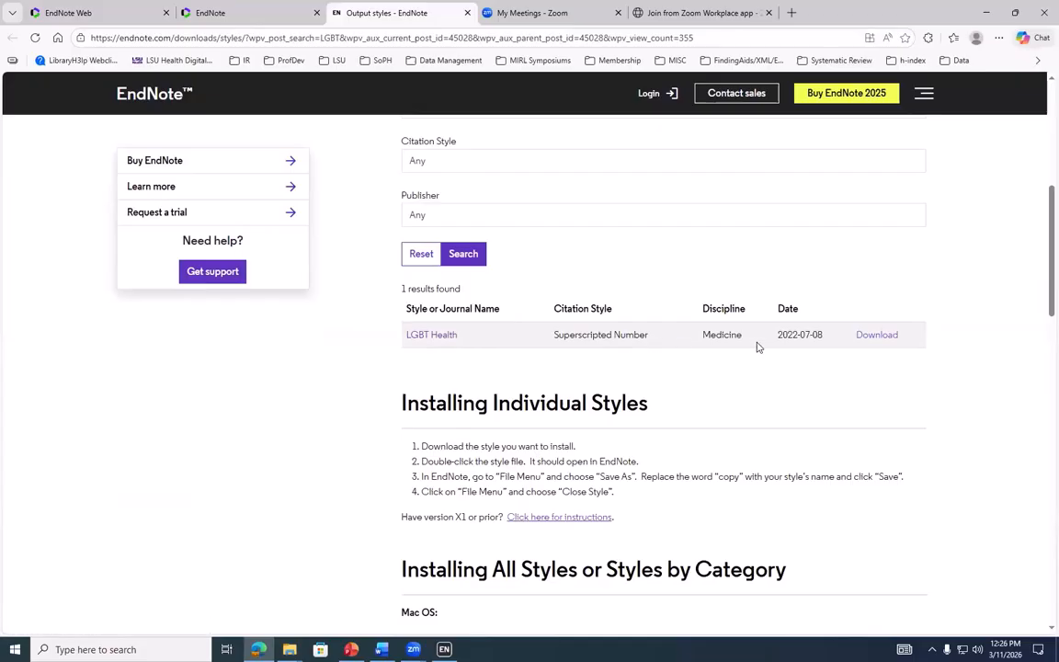
left_click(876, 337)
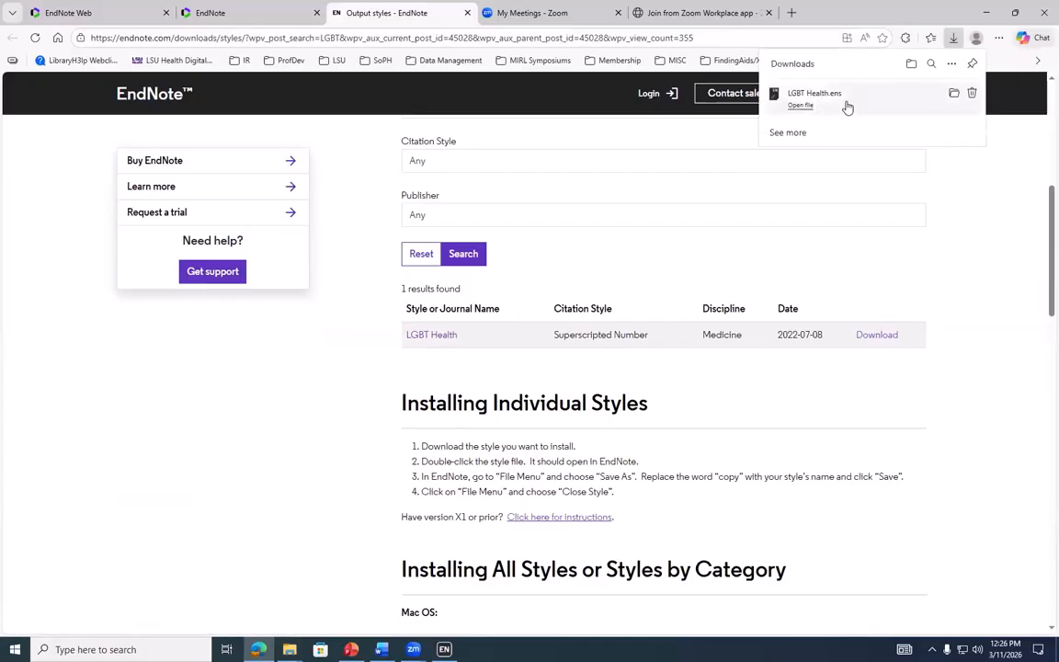
Open LGBT Health.ens in EndNote and review its Page Numbers, Templates, Numbering and other panels
left_click(847, 108)
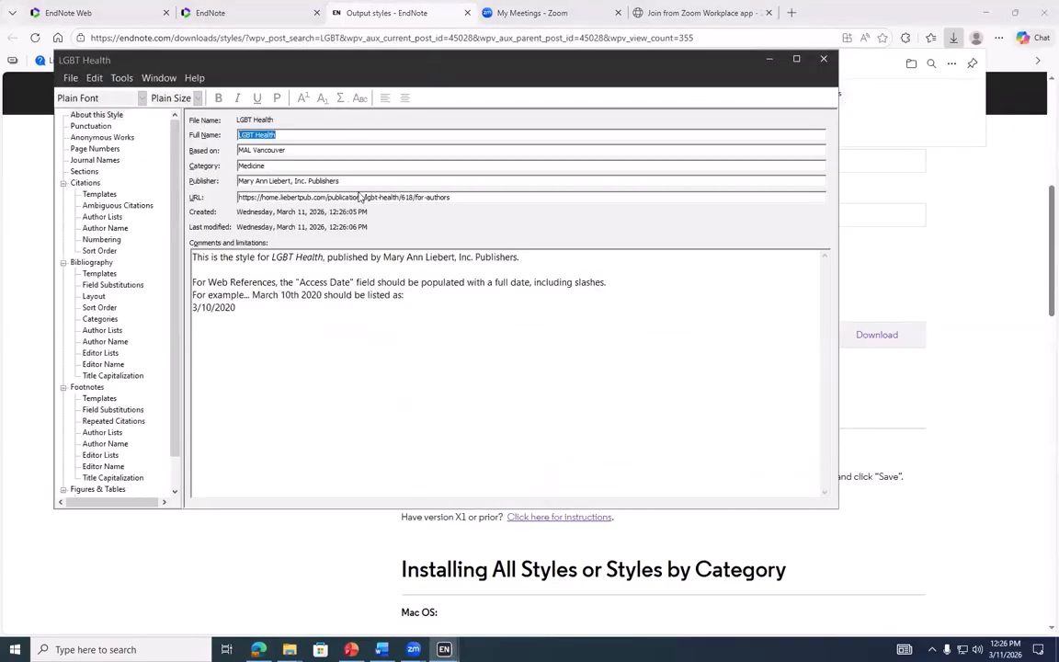
left_click(106, 138)
left_click(97, 149)
left_click(94, 160)
left_click(87, 171)
left_click(98, 194)
left_click(101, 206)
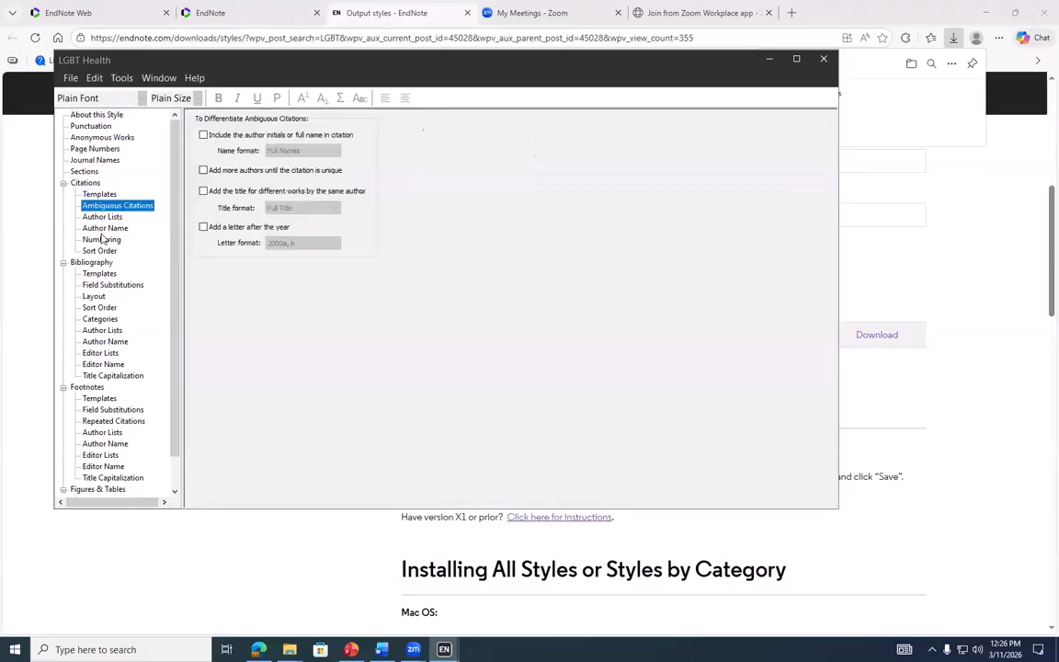
left_click(103, 228)
left_click(99, 239)
left_click(95, 115)
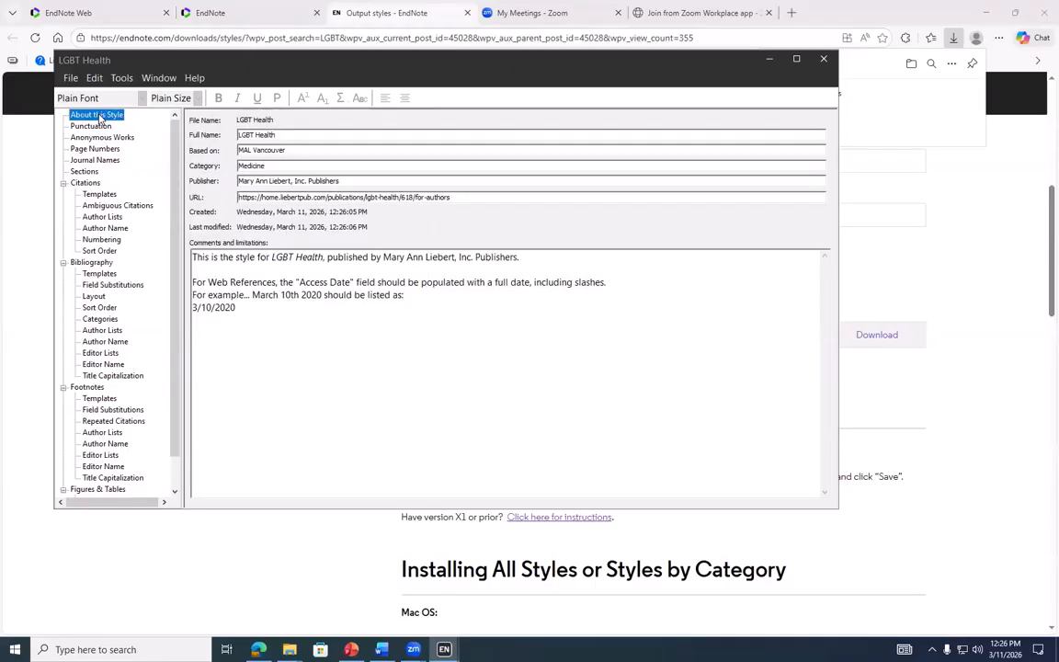
Save the style under the name 'LGBT Health Copy' and close the style window
left_click(69, 79)
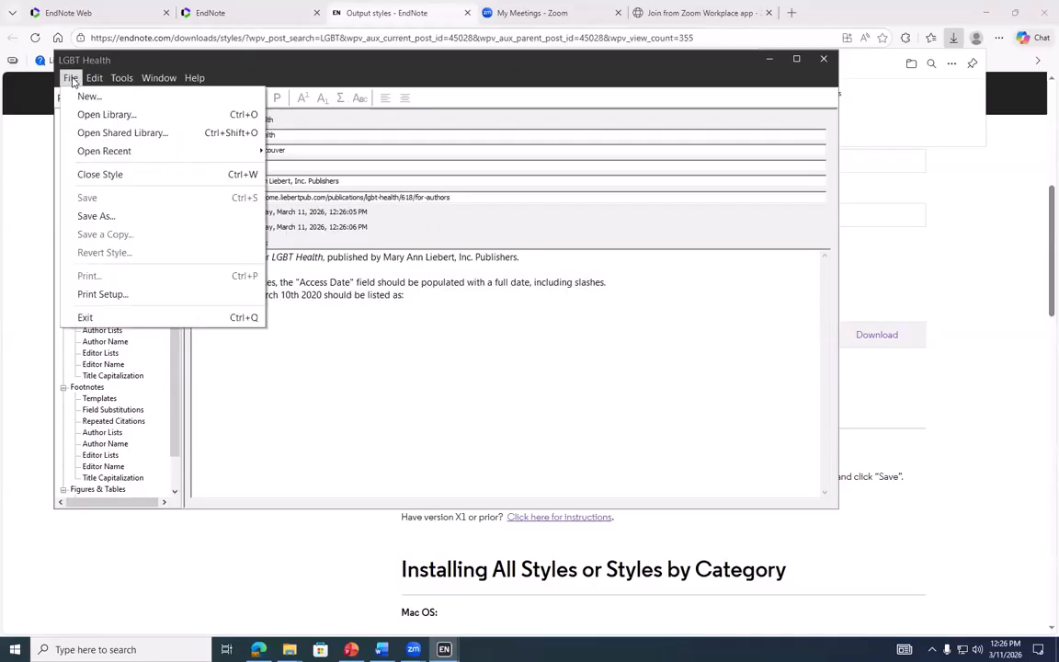
left_click(96, 216)
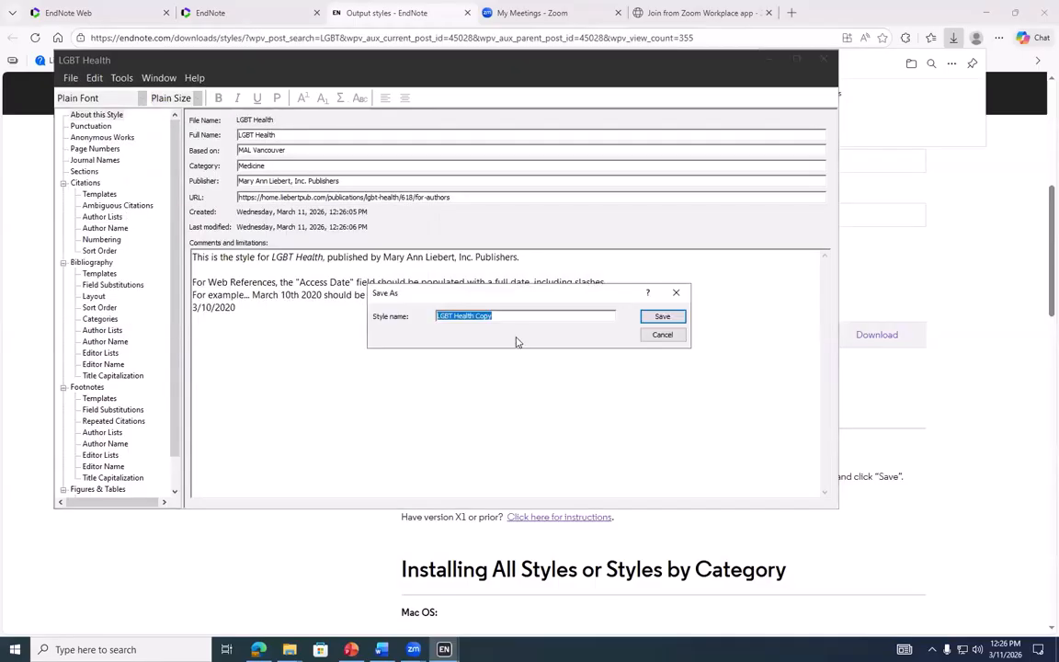
left_click(504, 316)
key("Return")
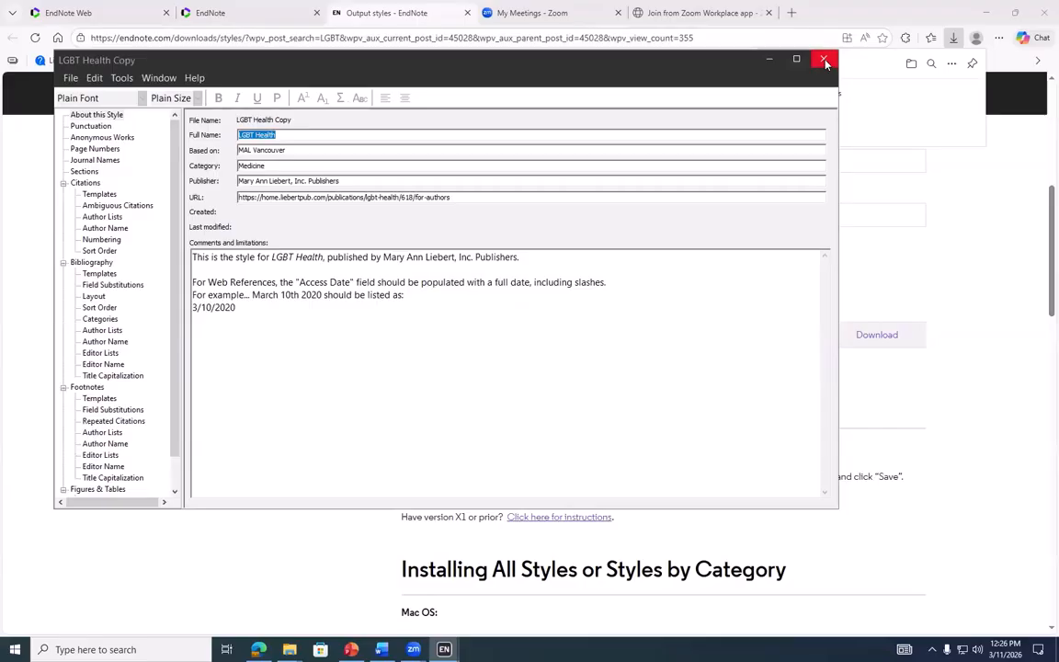
left_click(71, 78)
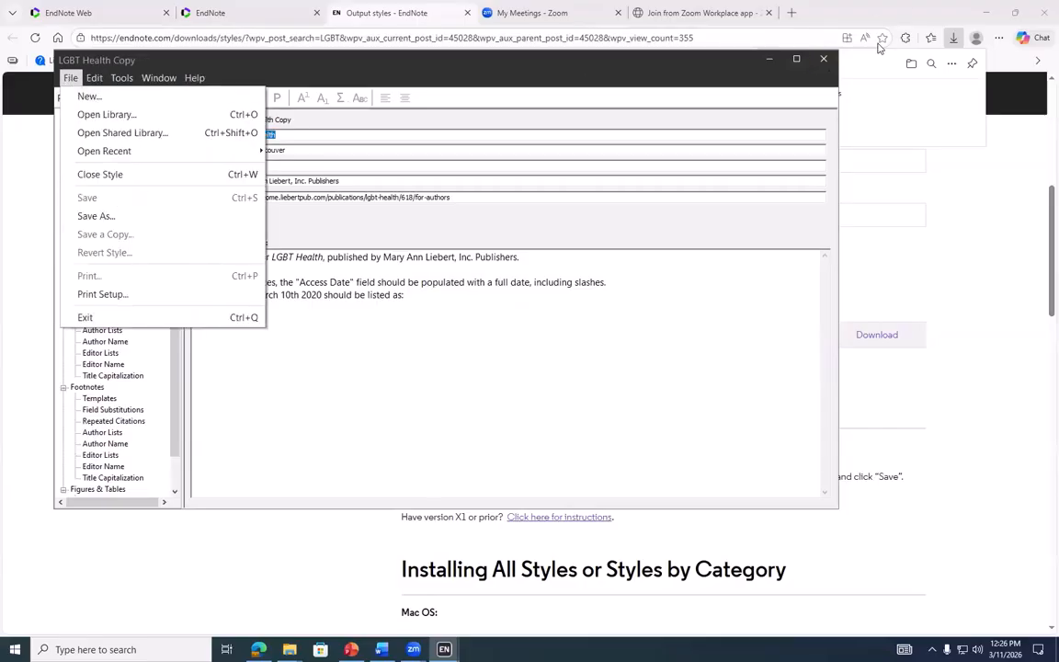
left_click(824, 59)
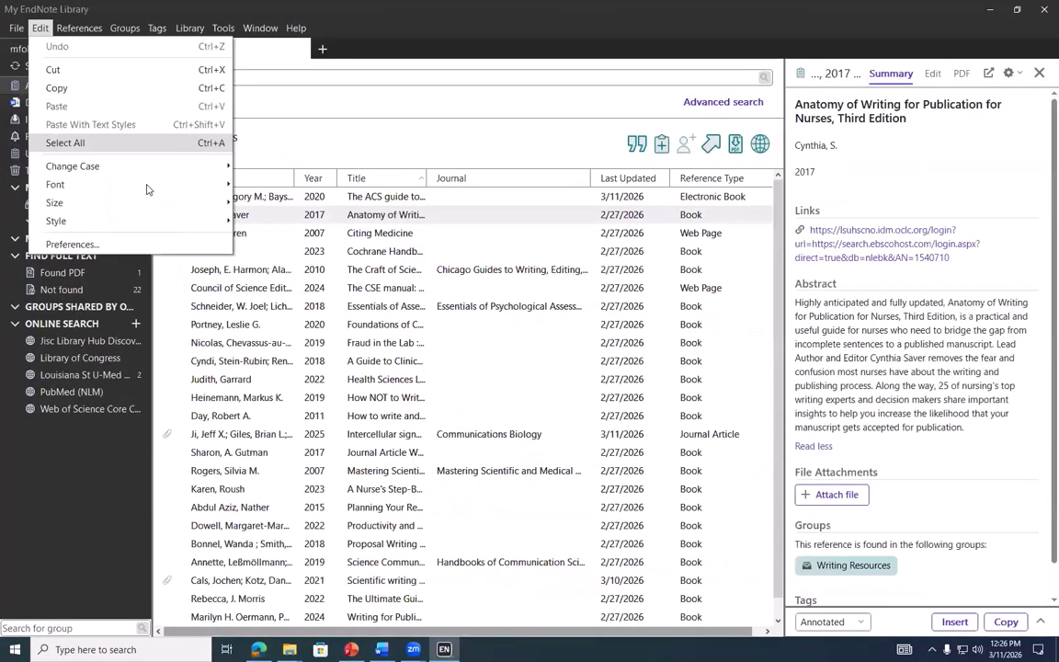
Select all references in the library and start an export
key("Escape")
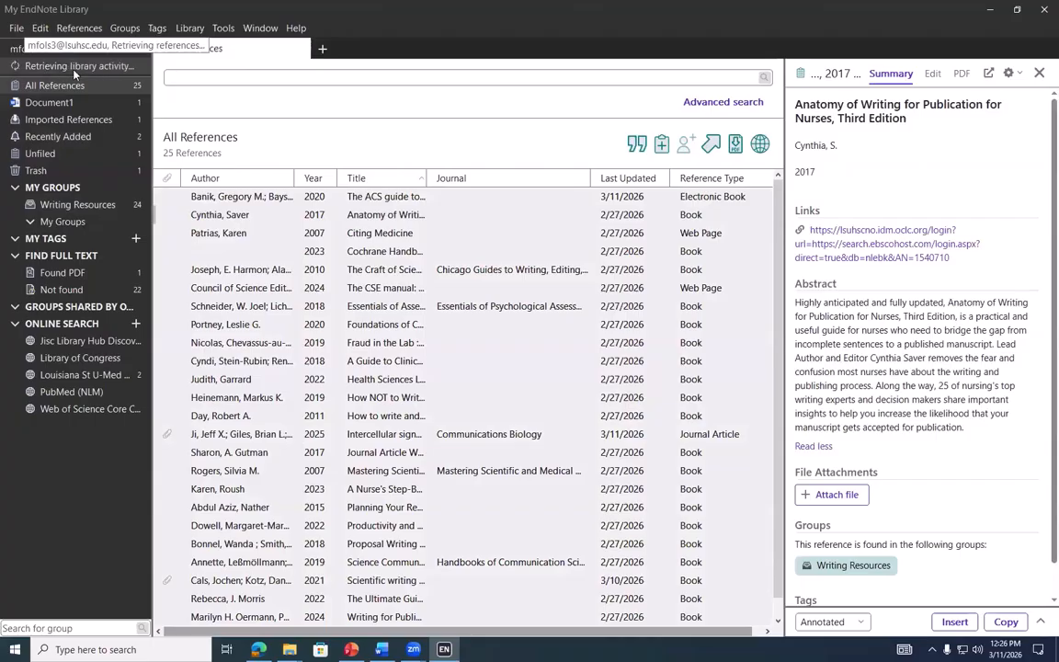
left_click(230, 232)
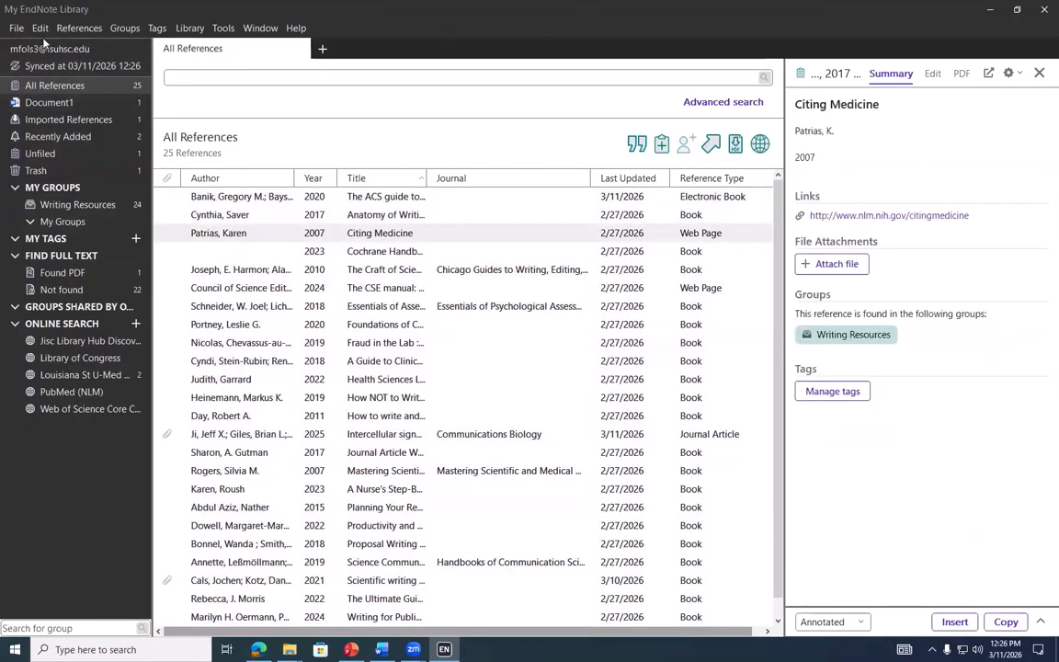
left_click(40, 28)
left_click(64, 139)
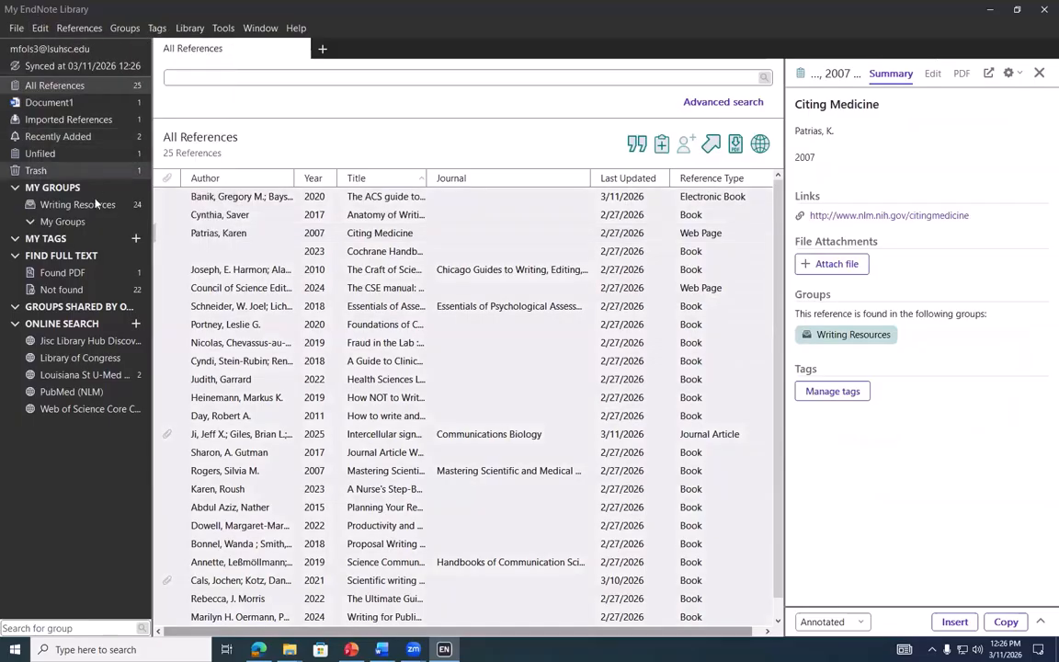
left_click(16, 28)
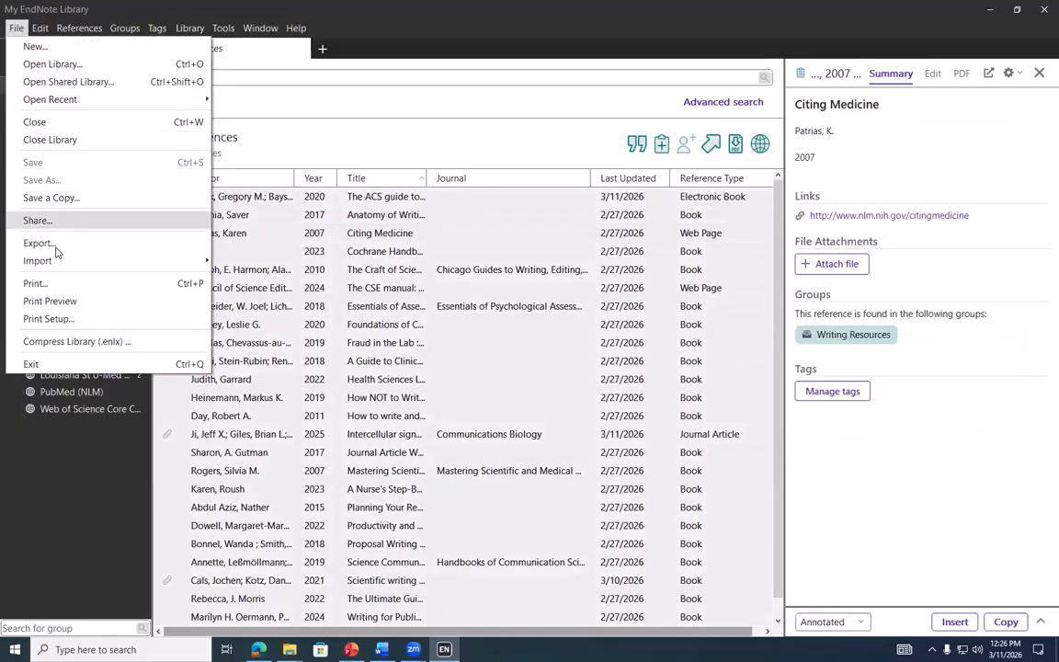
left_click(33, 172)
Choose LGBT Health Copy from the full output style list, then cancel the export
left_click(611, 438)
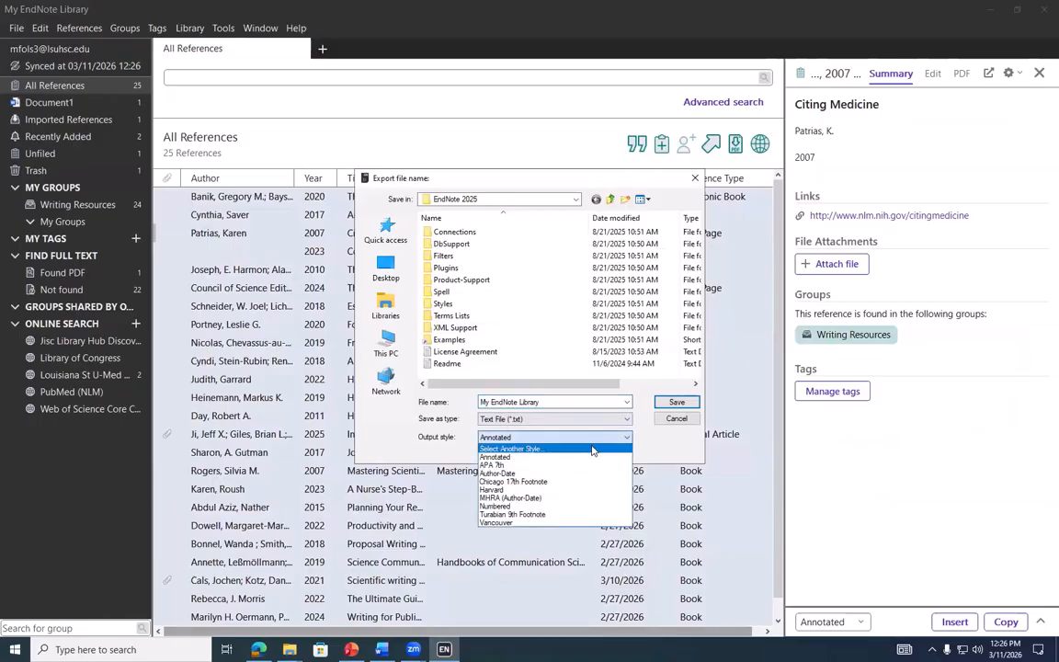
left_click(590, 449)
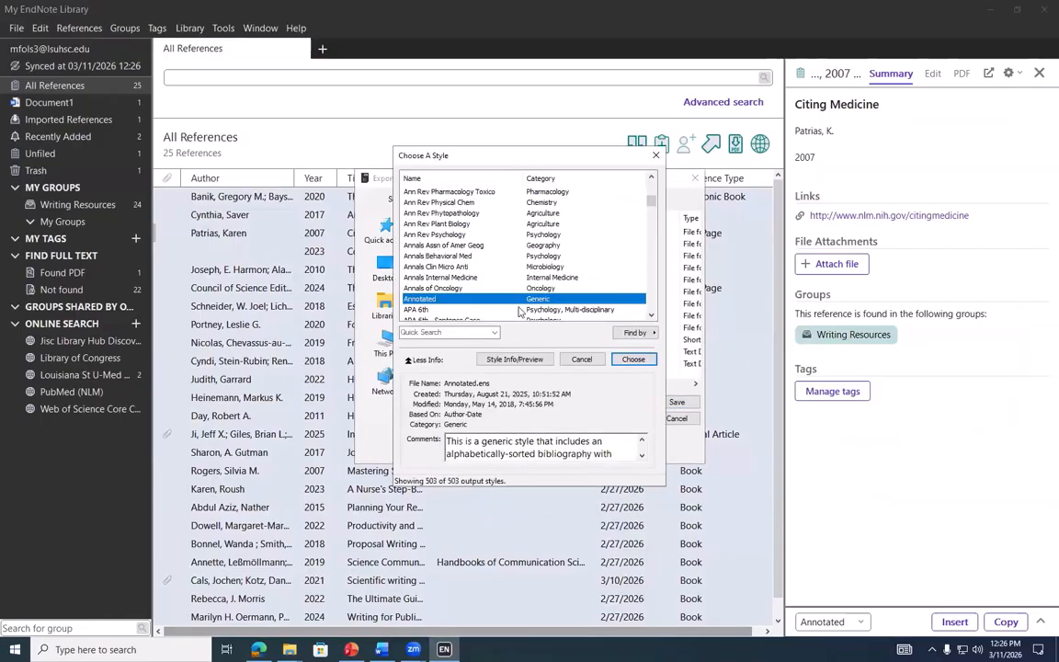
left_click_drag(648, 200, 650, 274)
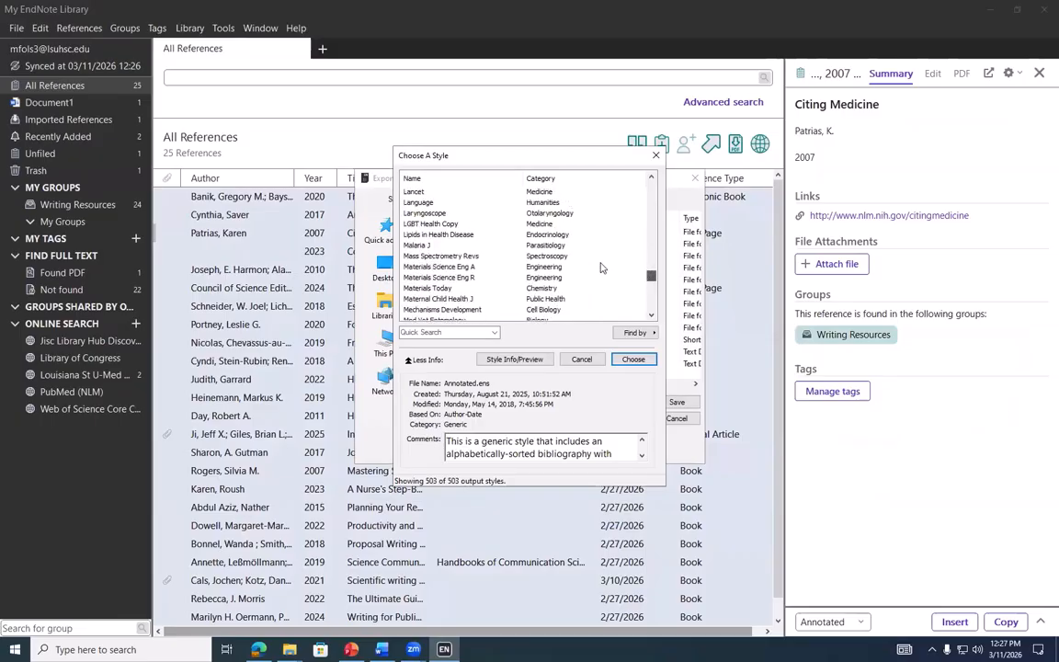
left_click(442, 224)
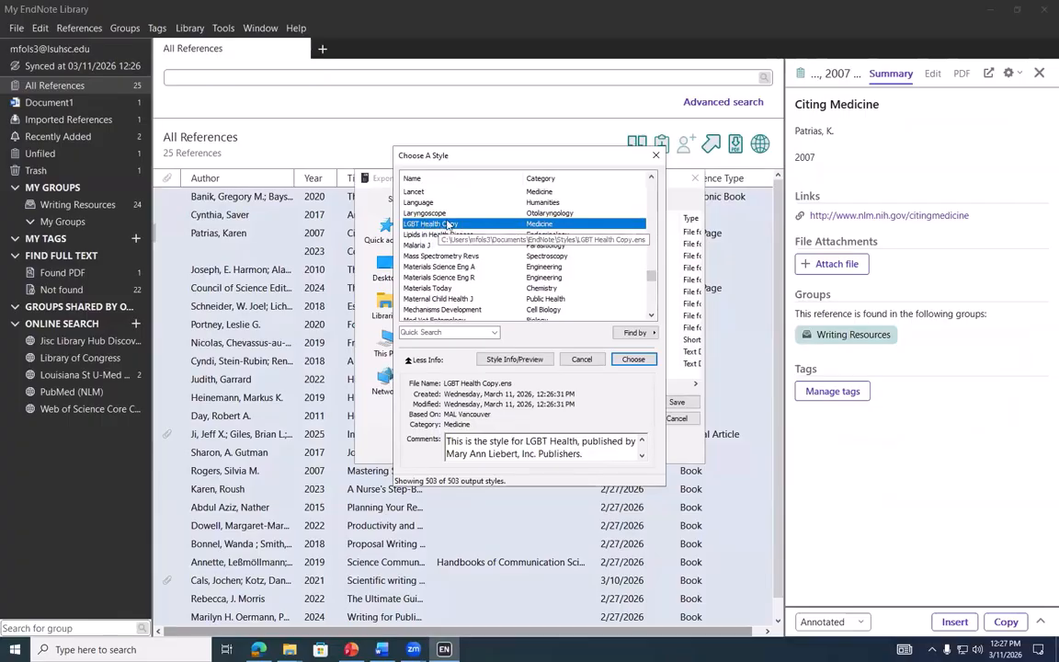
left_click(618, 359)
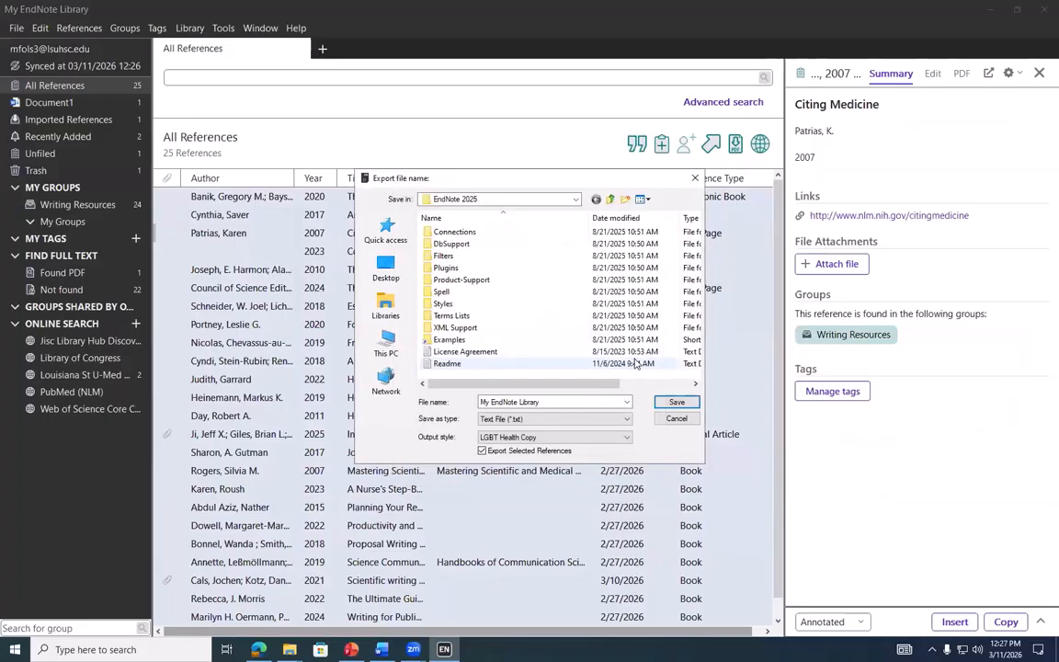
left_click(680, 420)
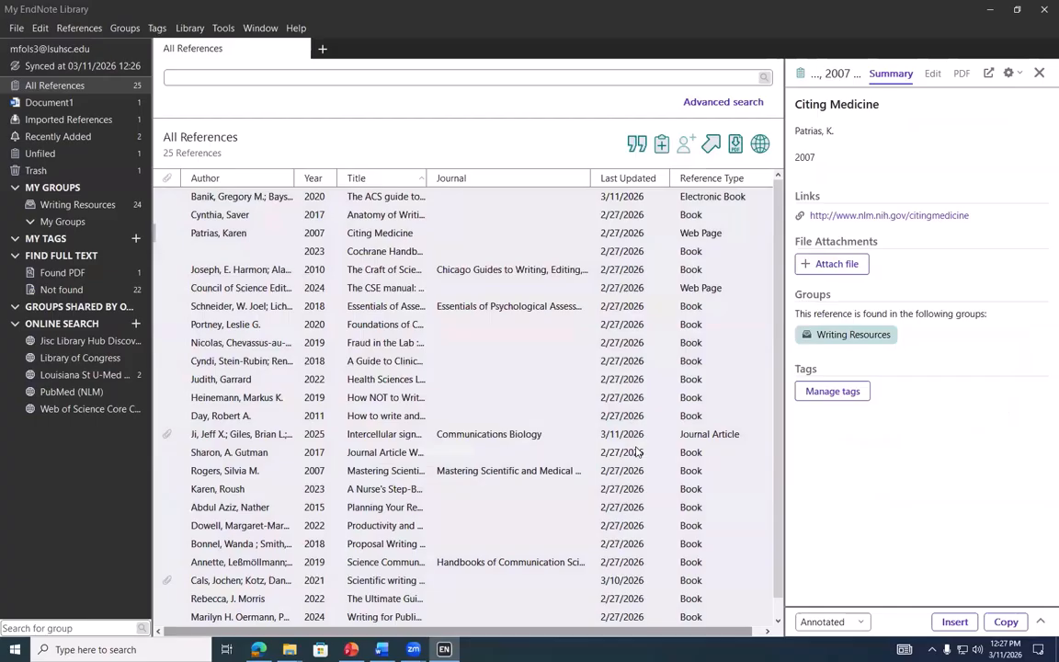
Add COVID-19 to the Change Case protected terms alongside DNA and USA, and apply
left_click(40, 27)
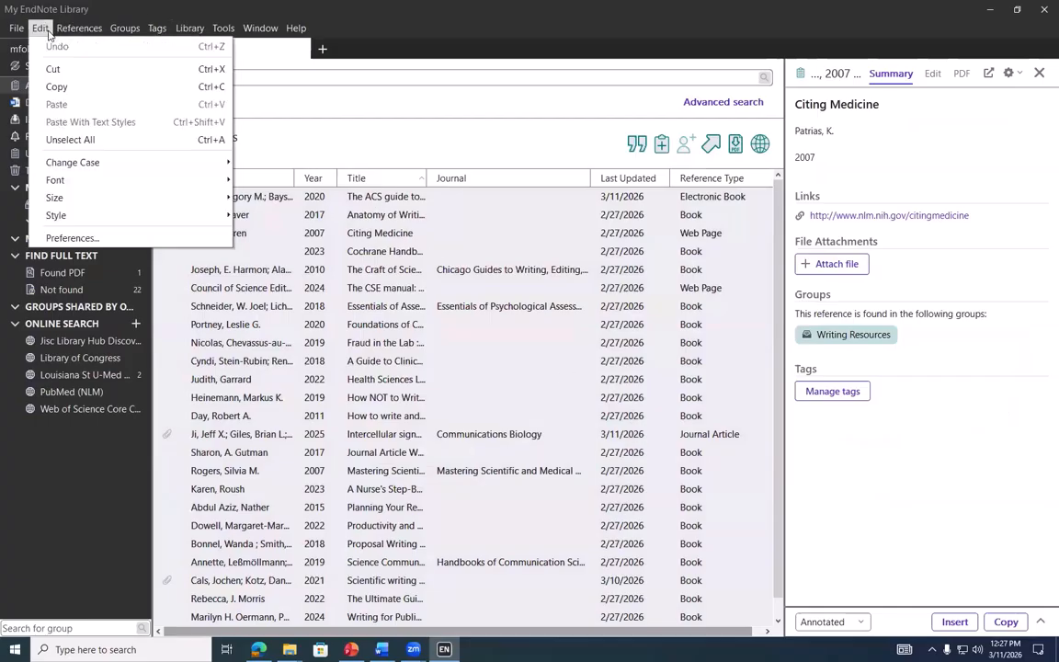
left_click(102, 239)
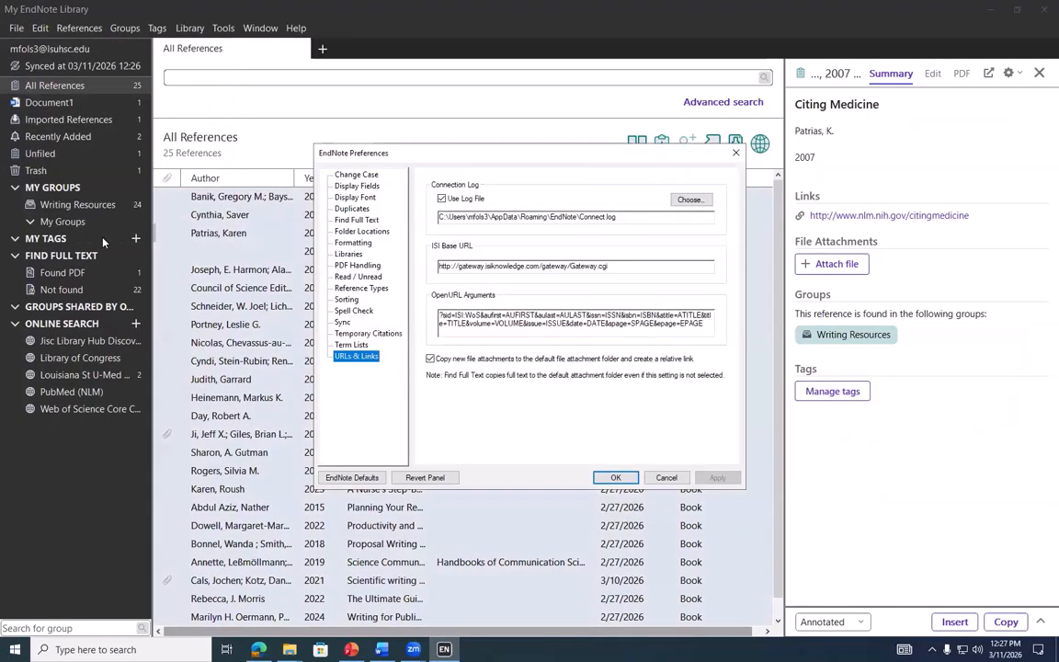
left_click(354, 177)
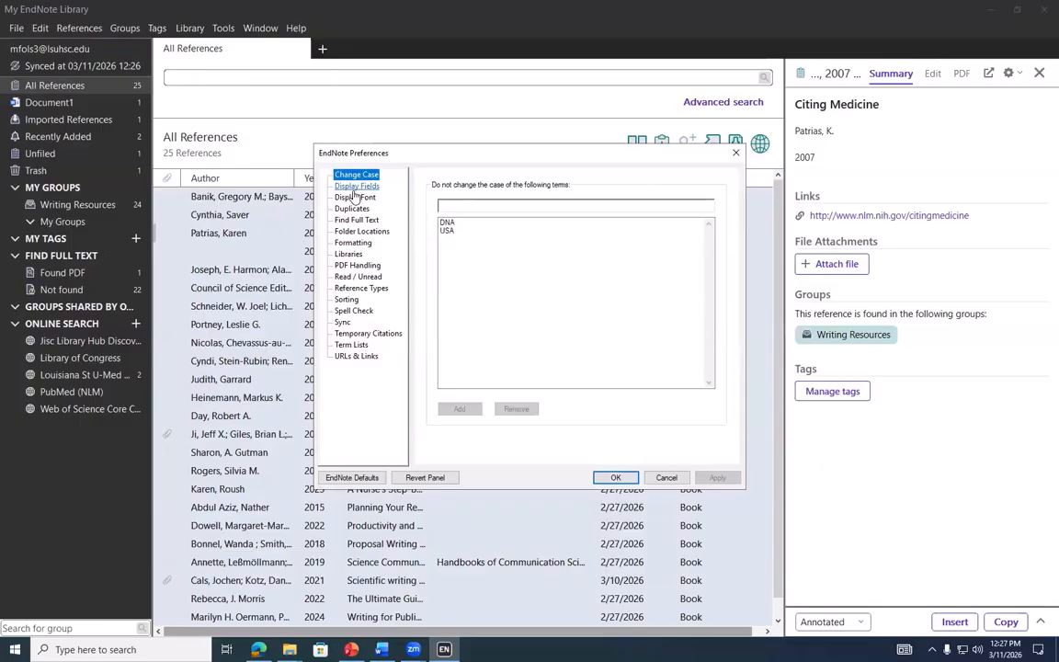
left_click(447, 223)
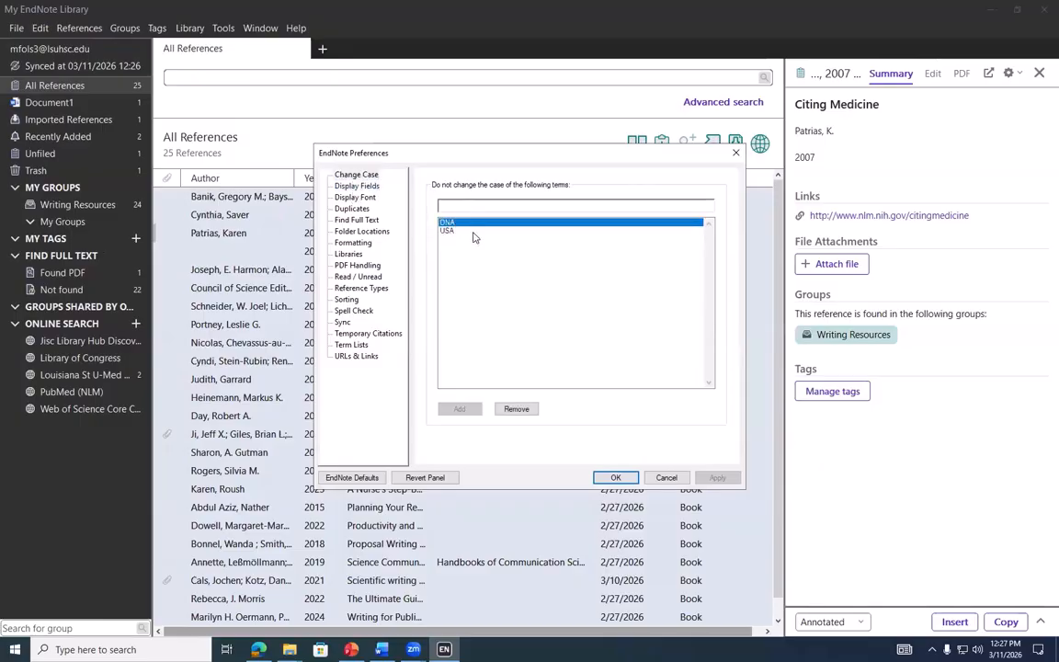
key("Down")
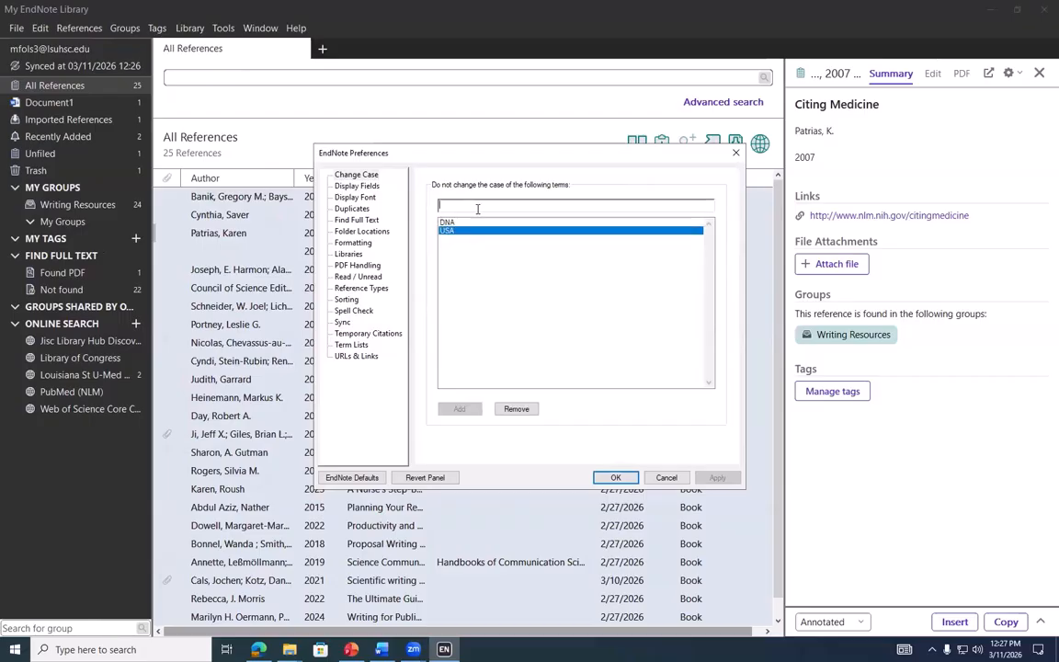
type("COVID-19")
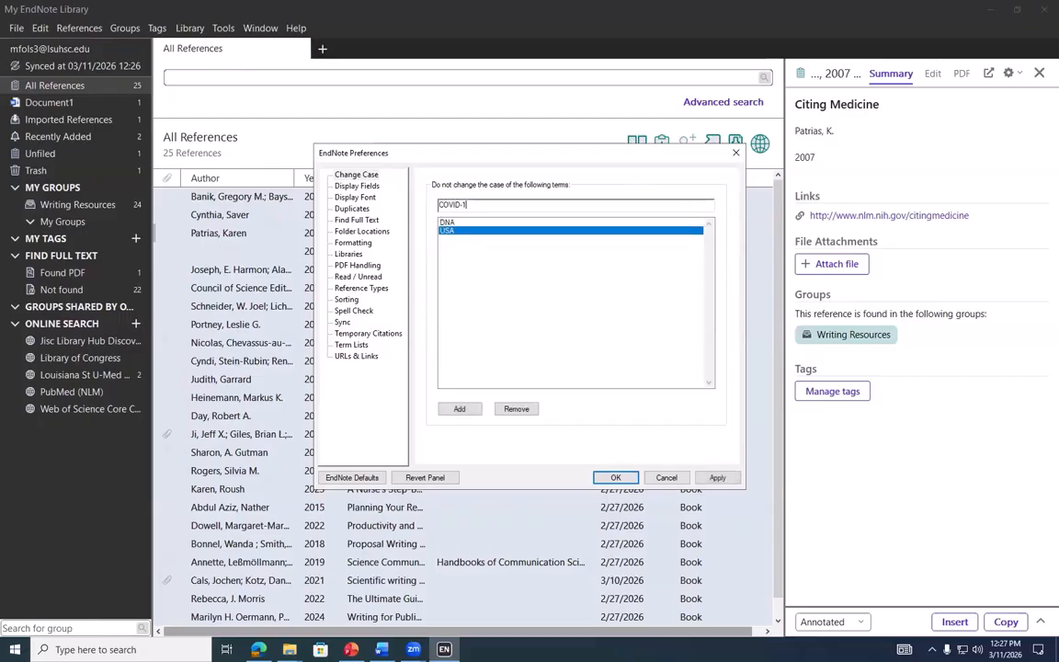
left_click(476, 412)
left_click(717, 477)
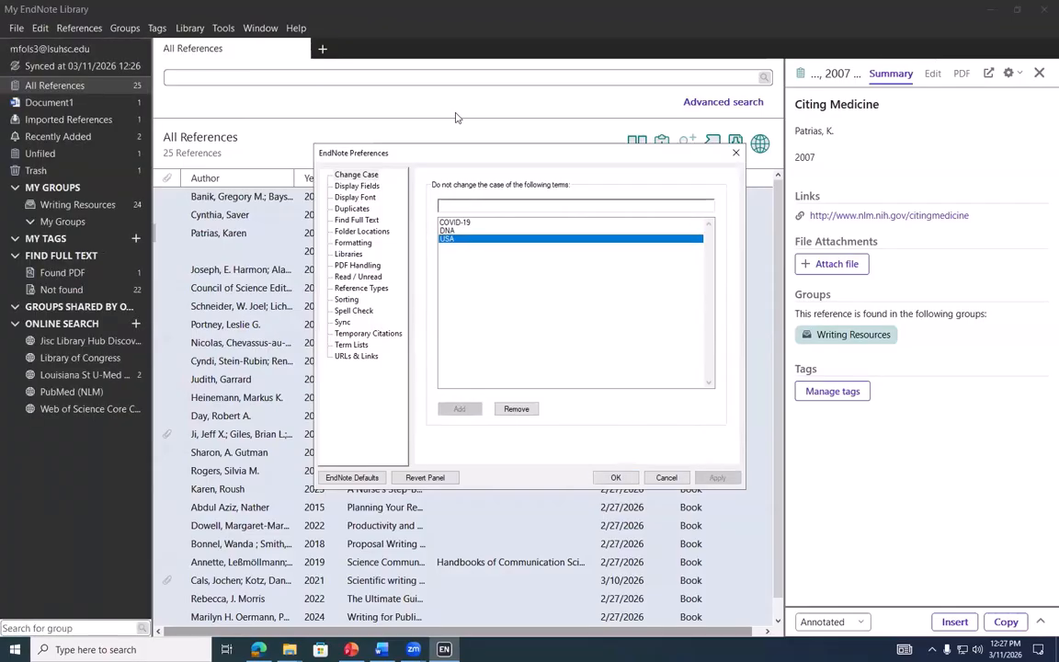
left_click(363, 186)
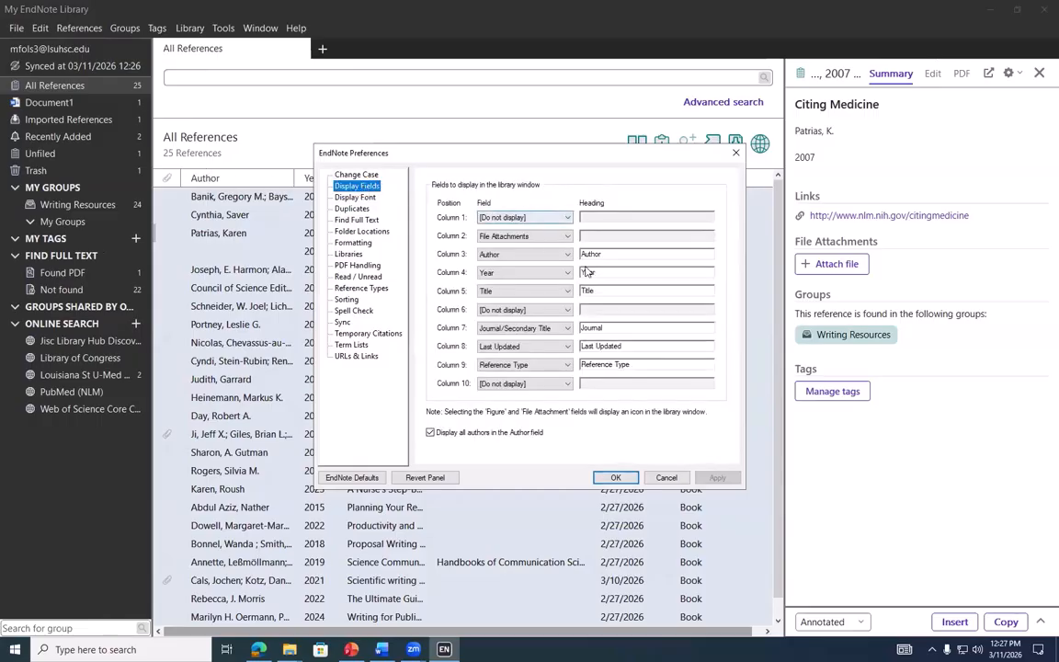
left_click_drag(526, 158, 726, 179)
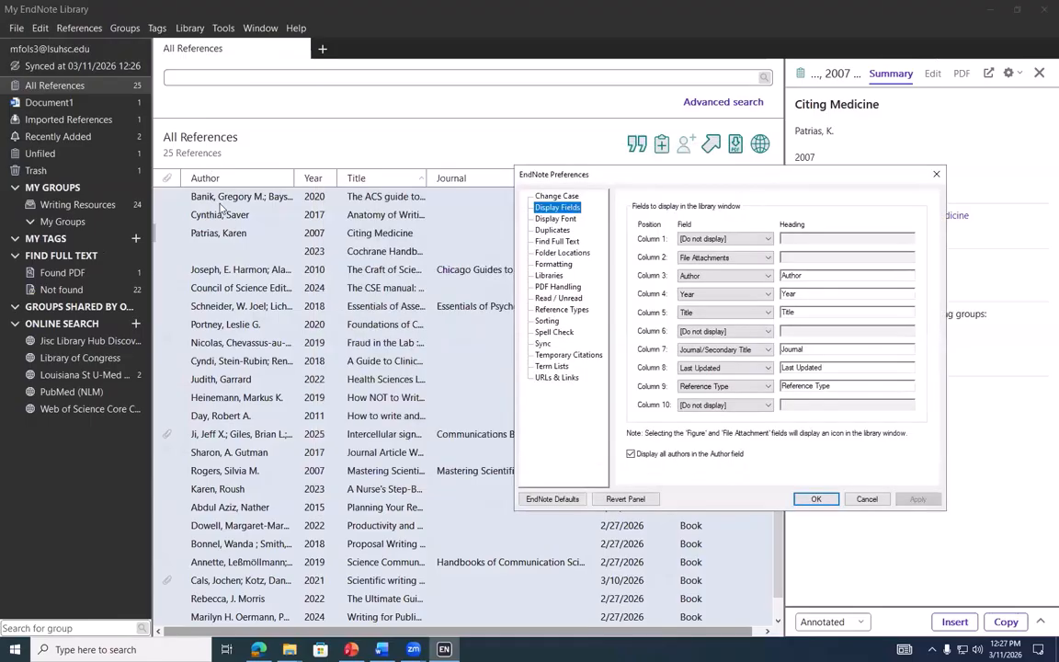
left_click(725, 241)
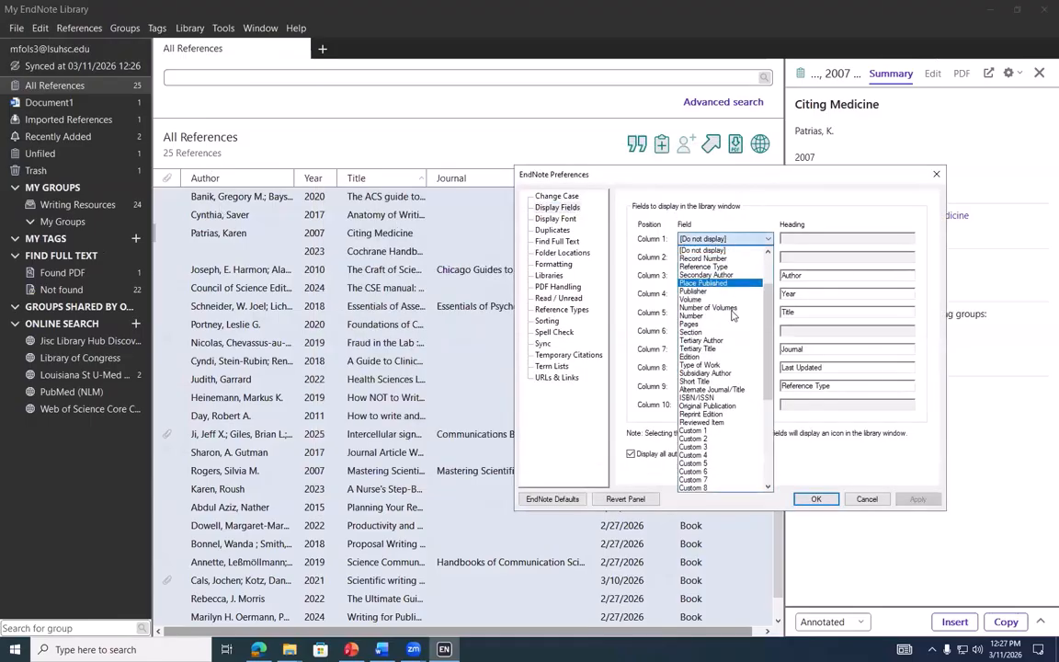
left_click(727, 397)
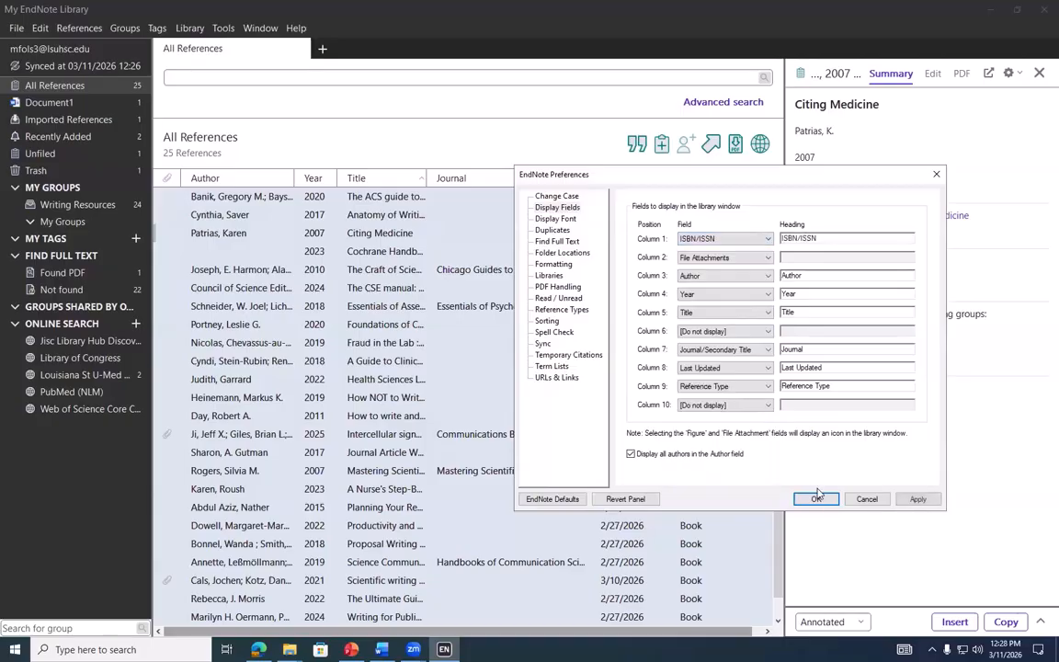
left_click(918, 499)
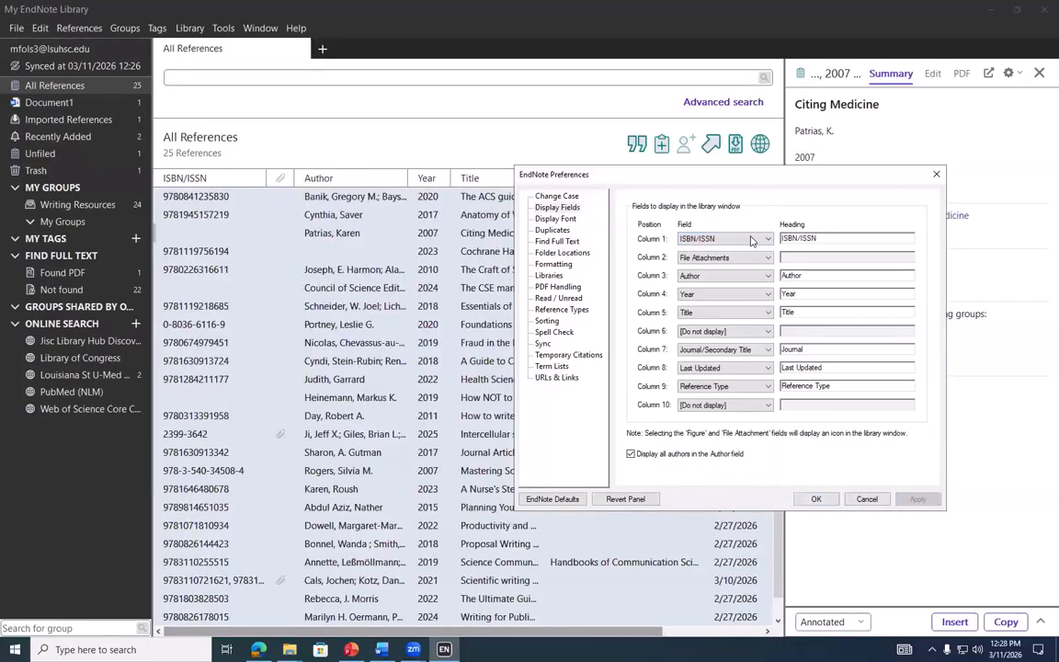
left_click(727, 238)
scroll(740, 331, "up", 8)
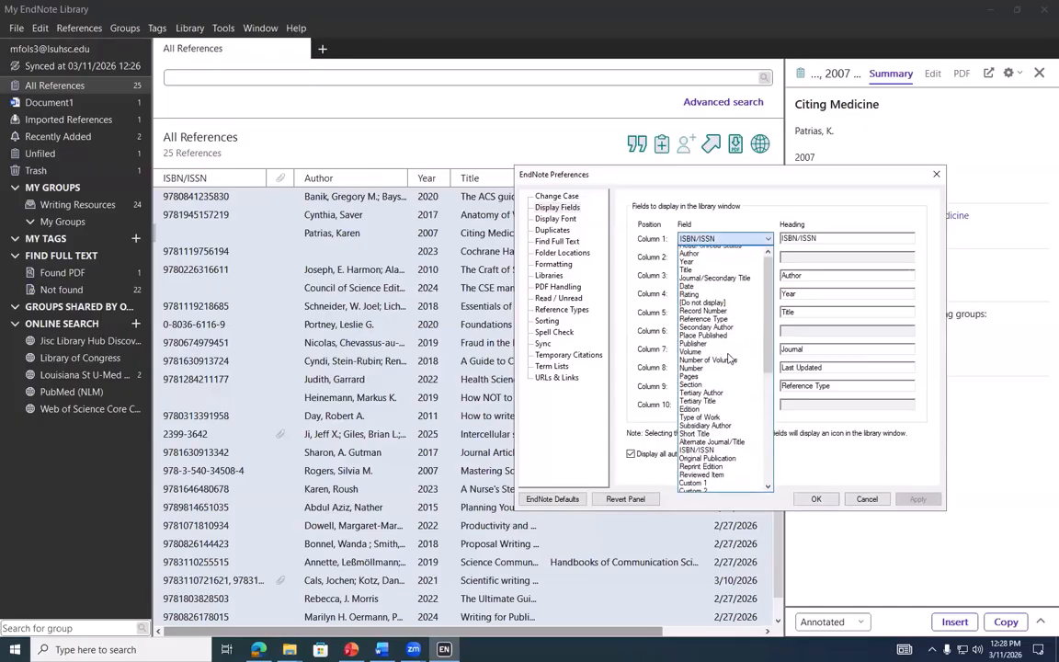
left_click(730, 308)
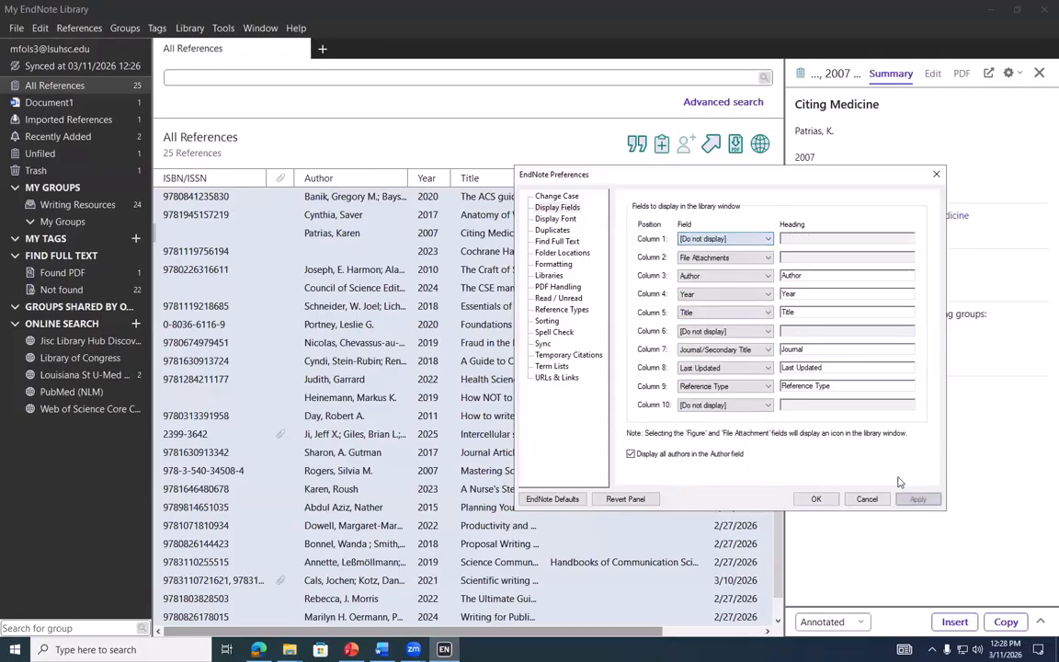
left_click(918, 499)
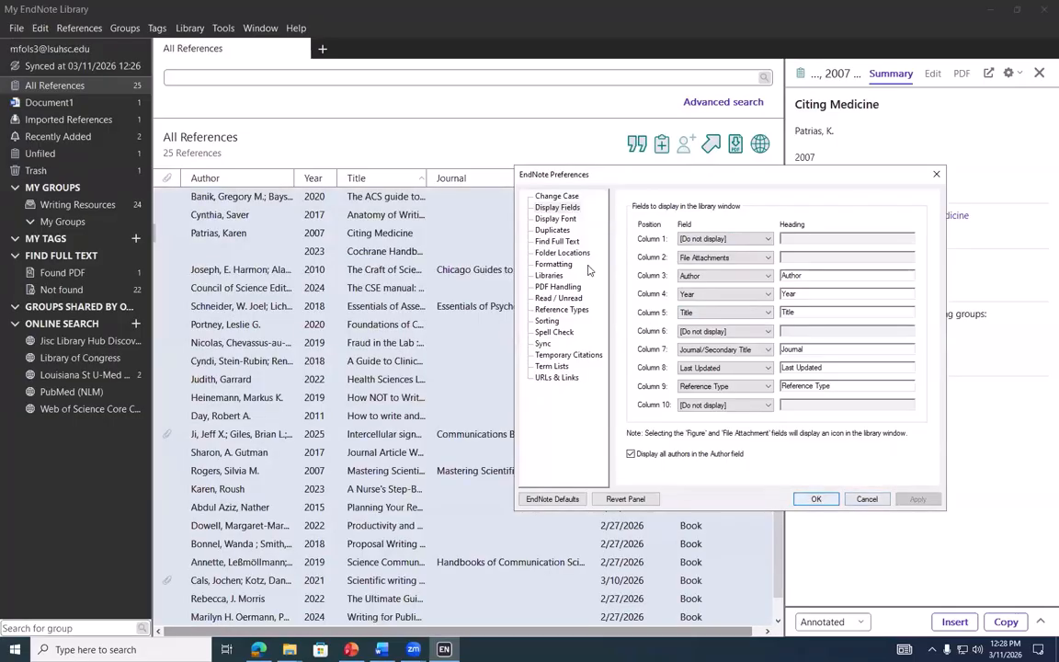
Try the Large and Largest display font sizes, then return the size to Default
left_click(540, 219)
left_click(832, 226)
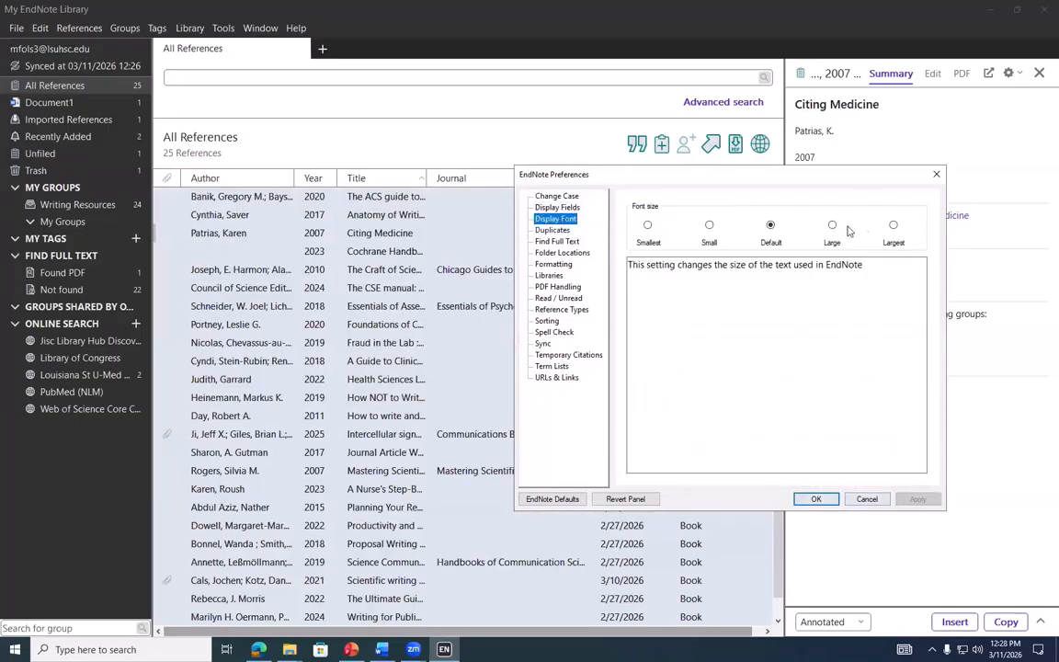
left_click(894, 225)
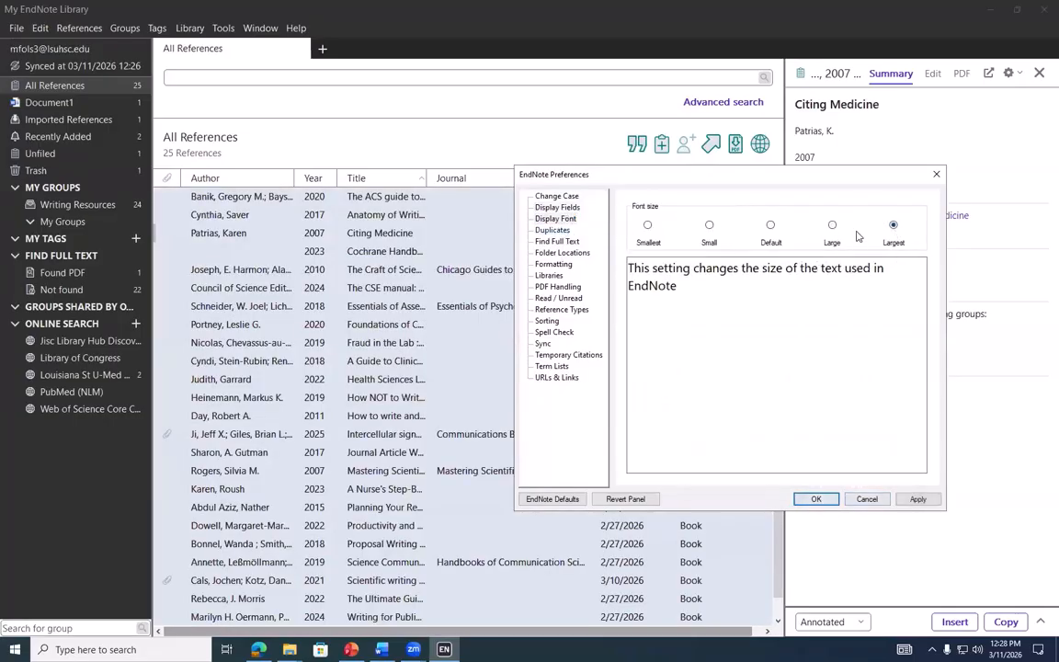
left_click(770, 225)
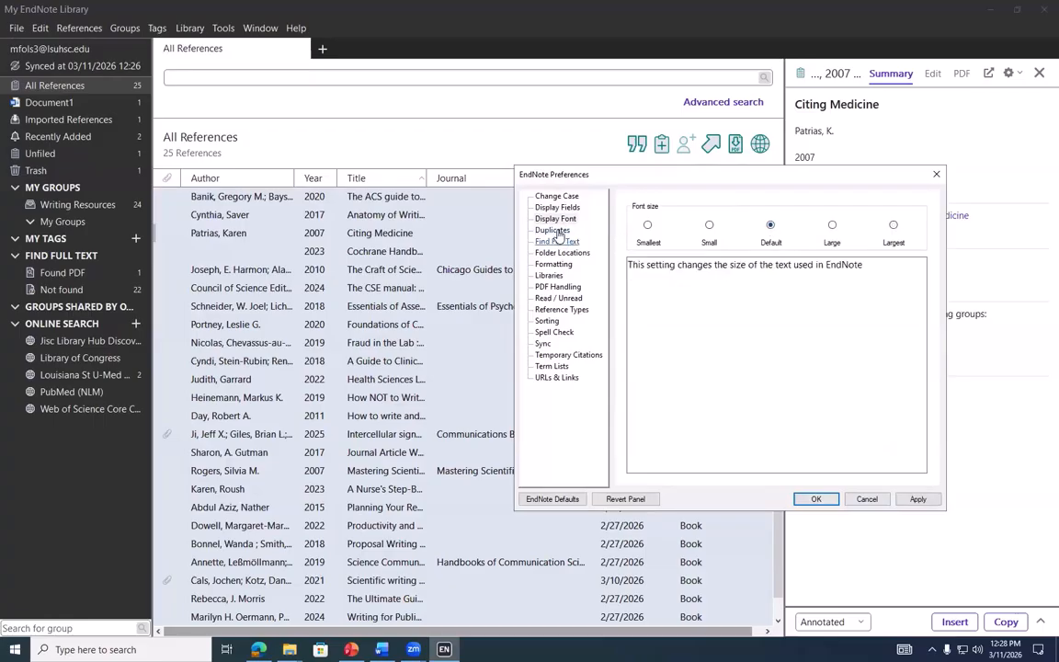
Review the Duplicates, Find Full Text, Folder Locations, Formatting, Libraries and PDF Handling panels, leaving startup unchanged
left_click(563, 231)
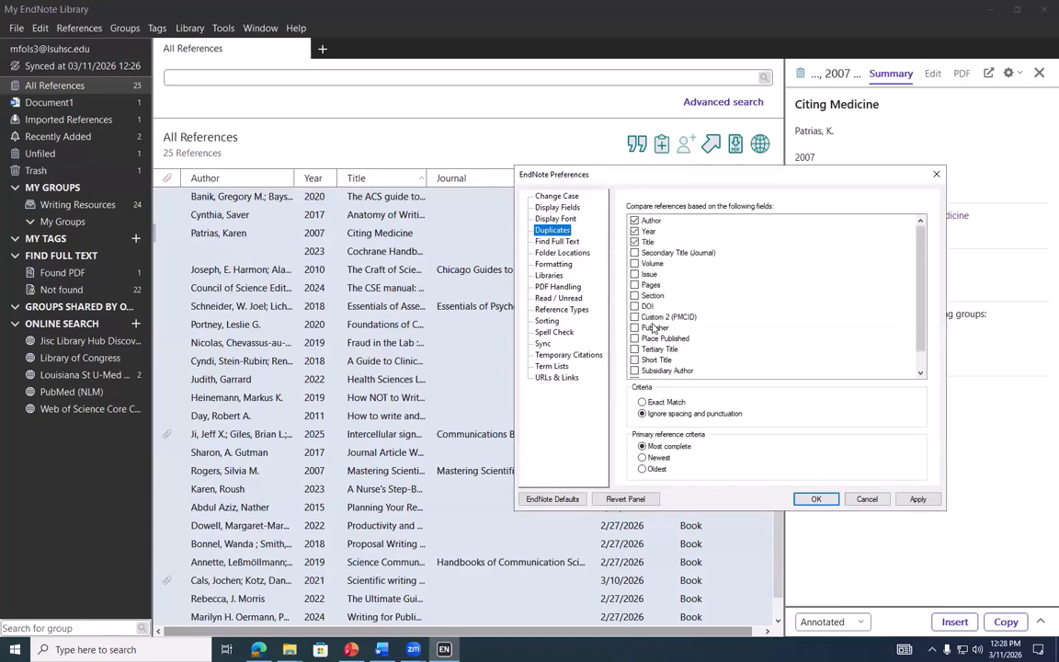
scroll(656, 322, "down", 1)
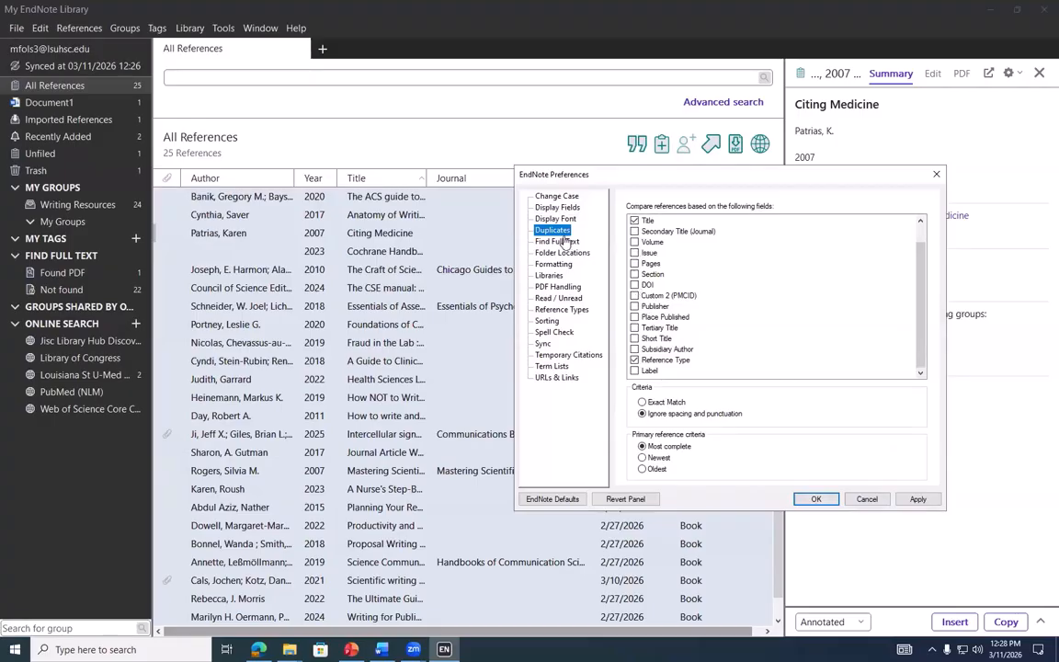
left_click(560, 243)
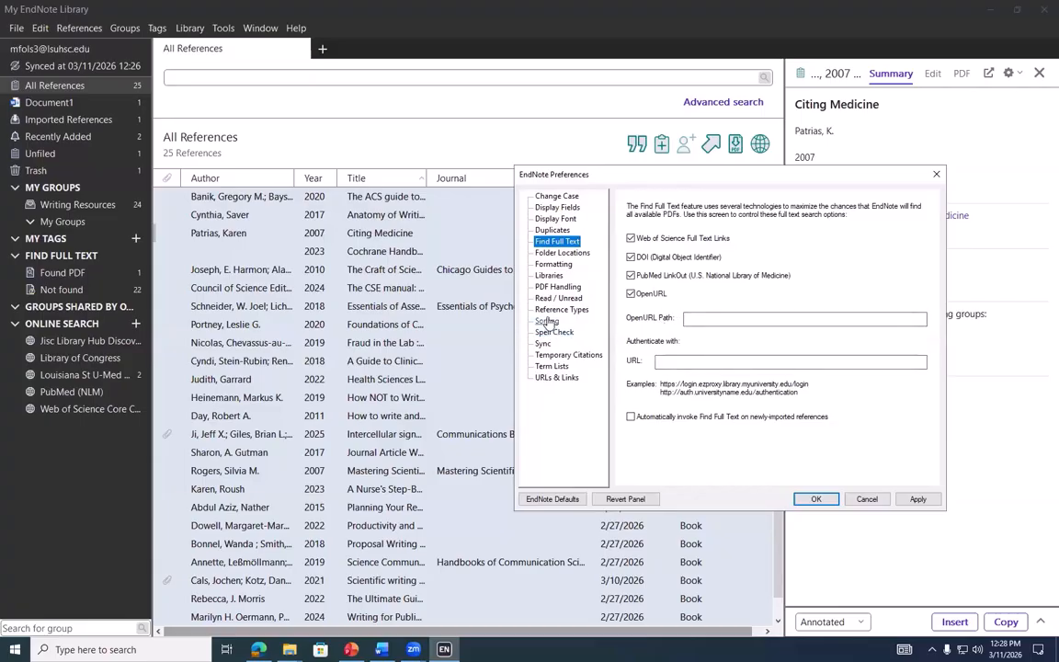
left_click(574, 258)
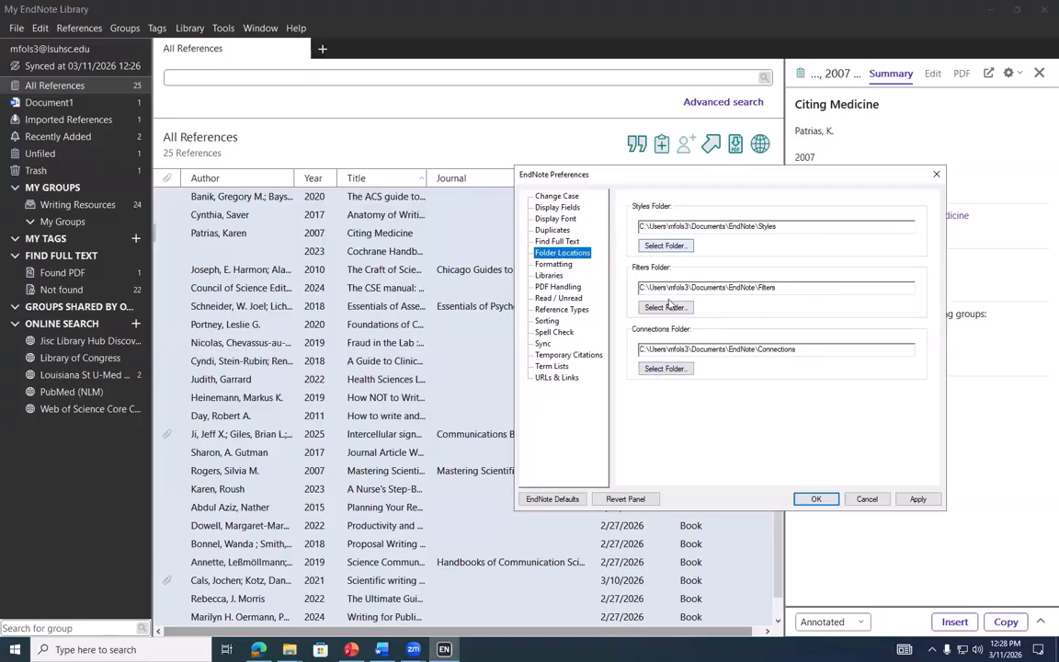
left_click(557, 265)
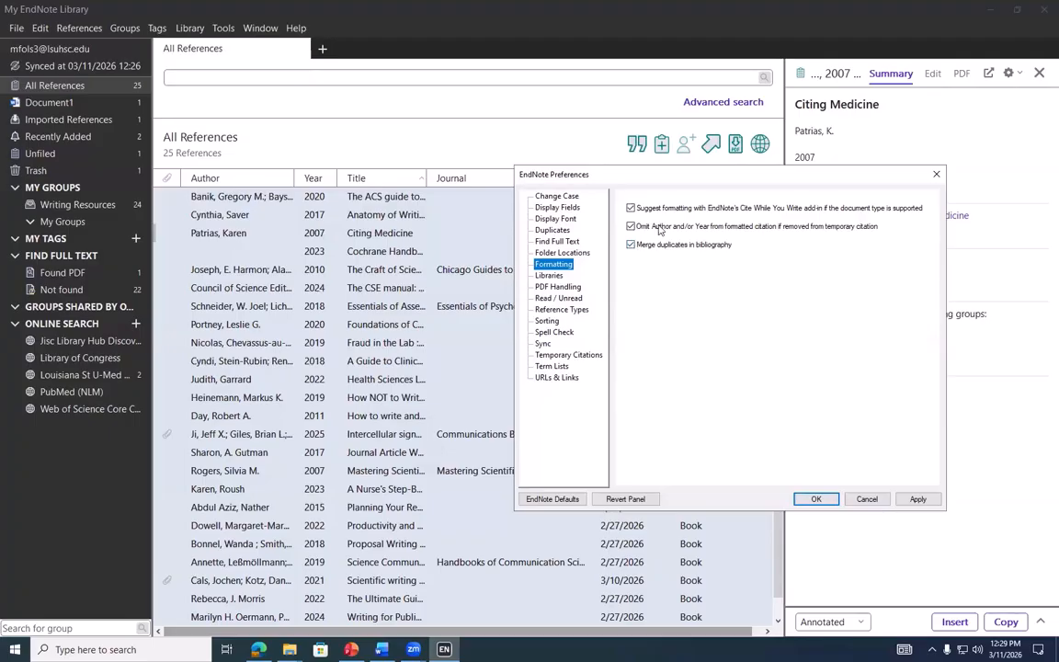
left_click(550, 275)
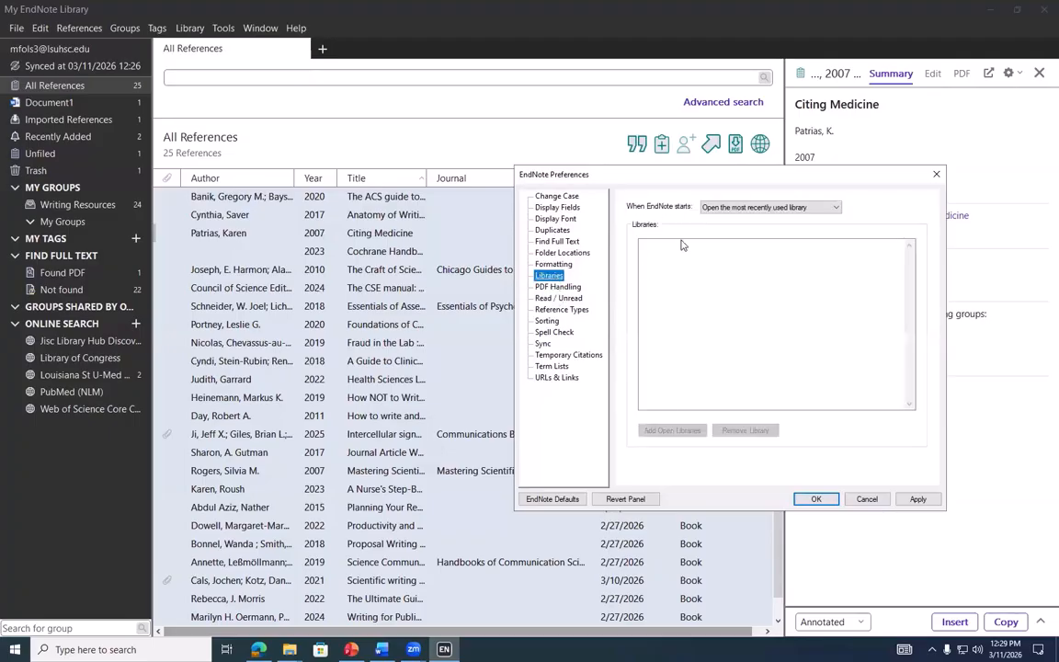
left_click(750, 208)
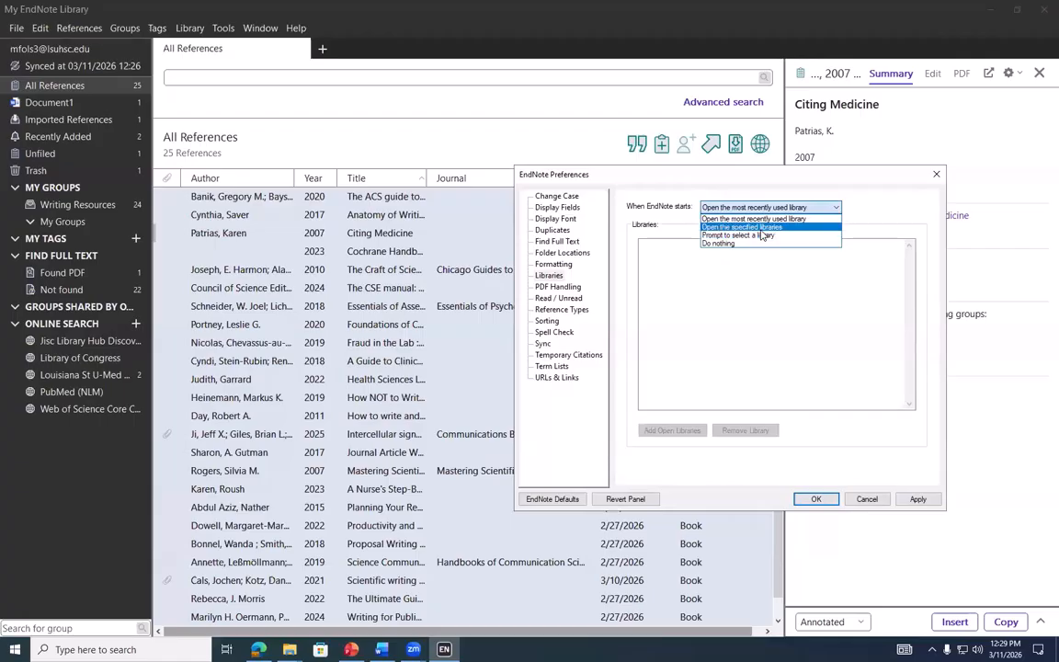
left_click(860, 199)
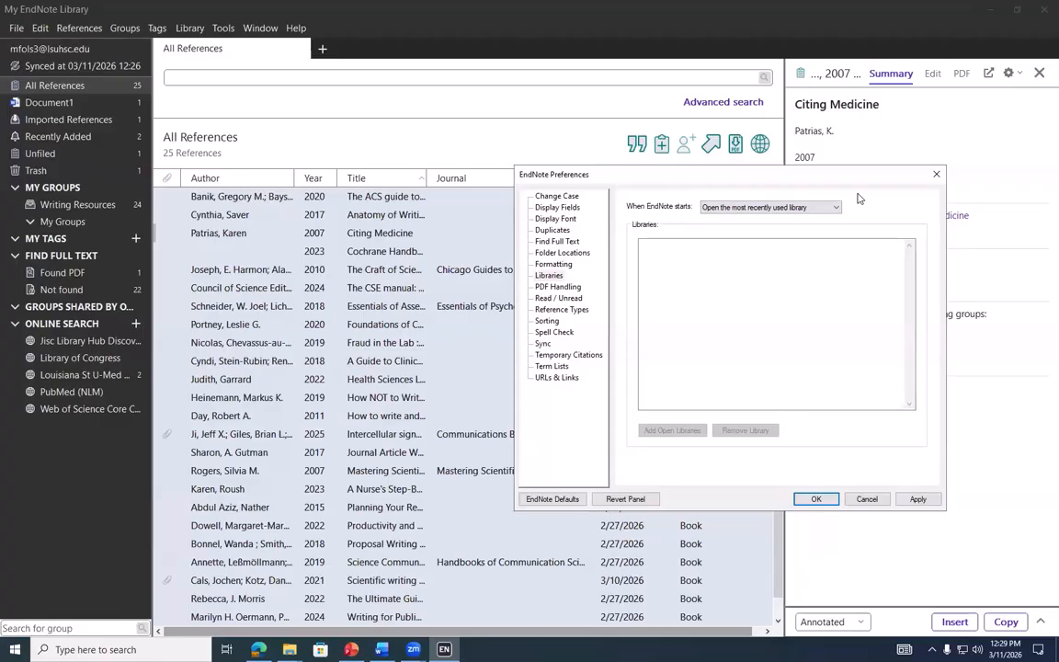
left_click(558, 288)
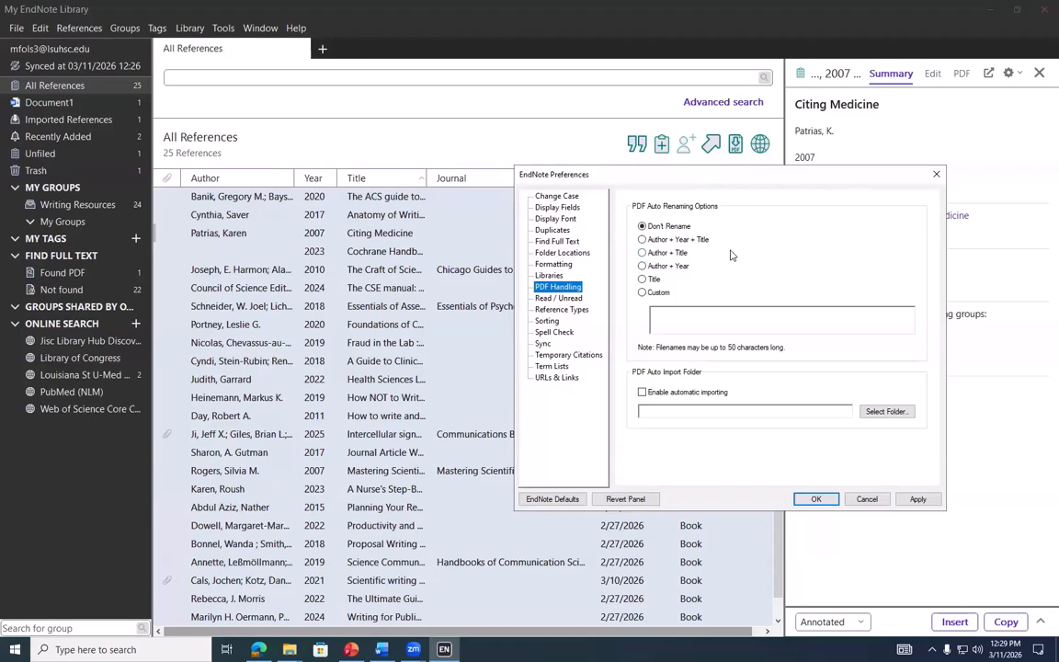
left_click(643, 239)
left_click(642, 252)
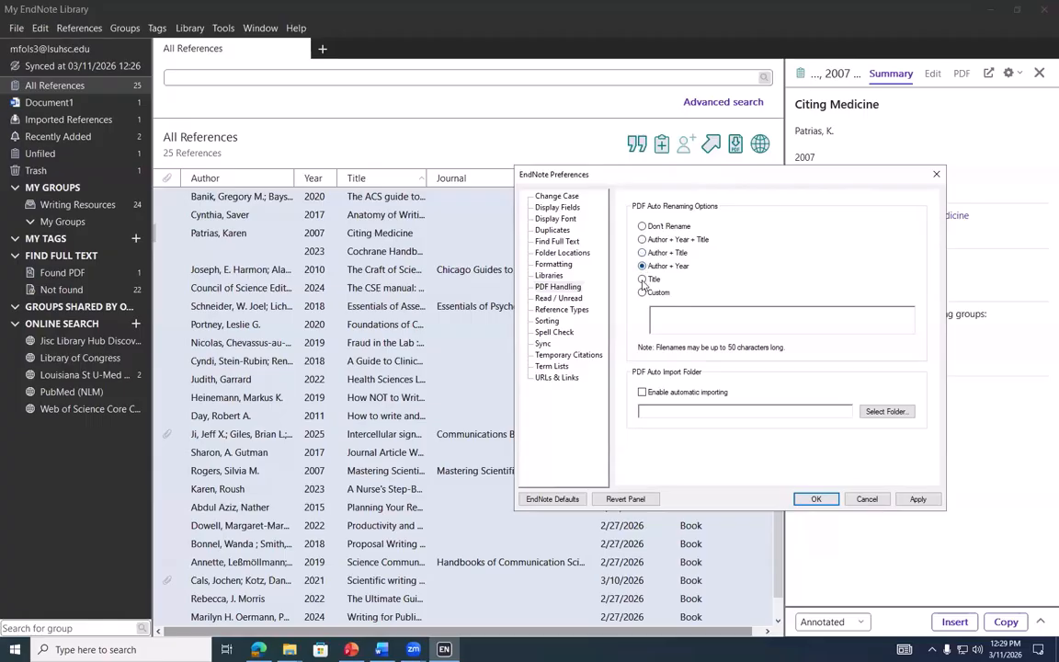
left_click(642, 292)
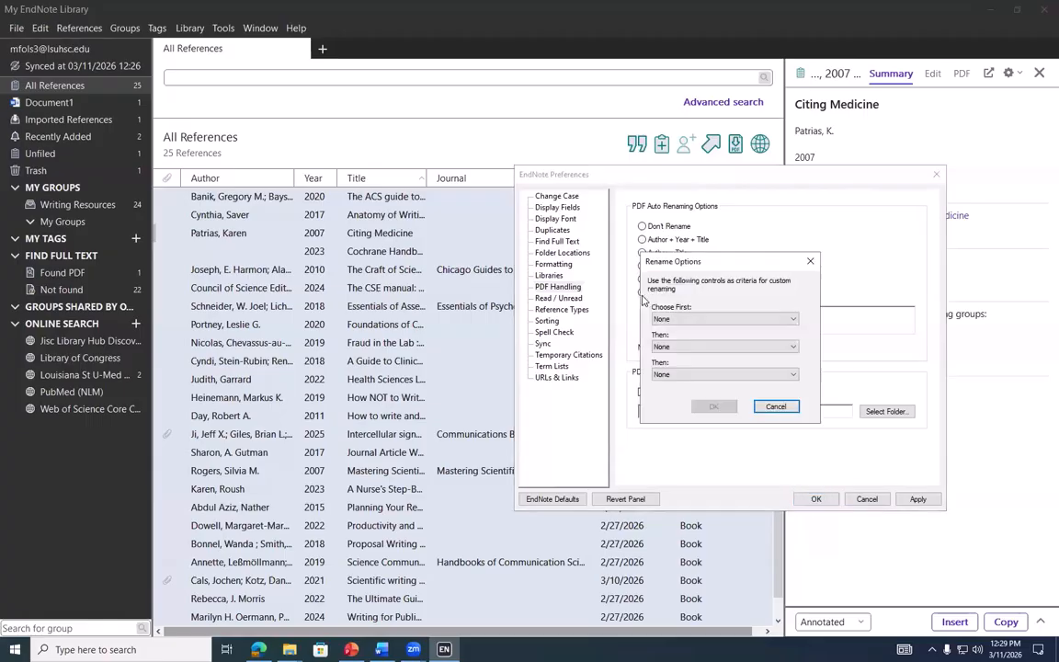
key("Escape")
left_click(643, 226)
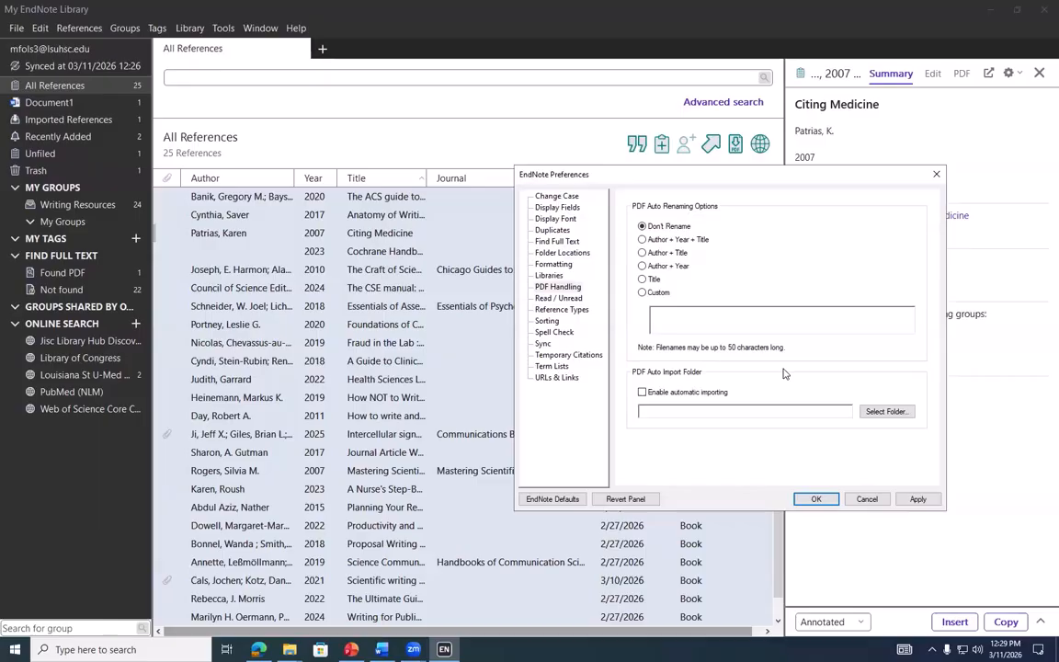
left_click(884, 412)
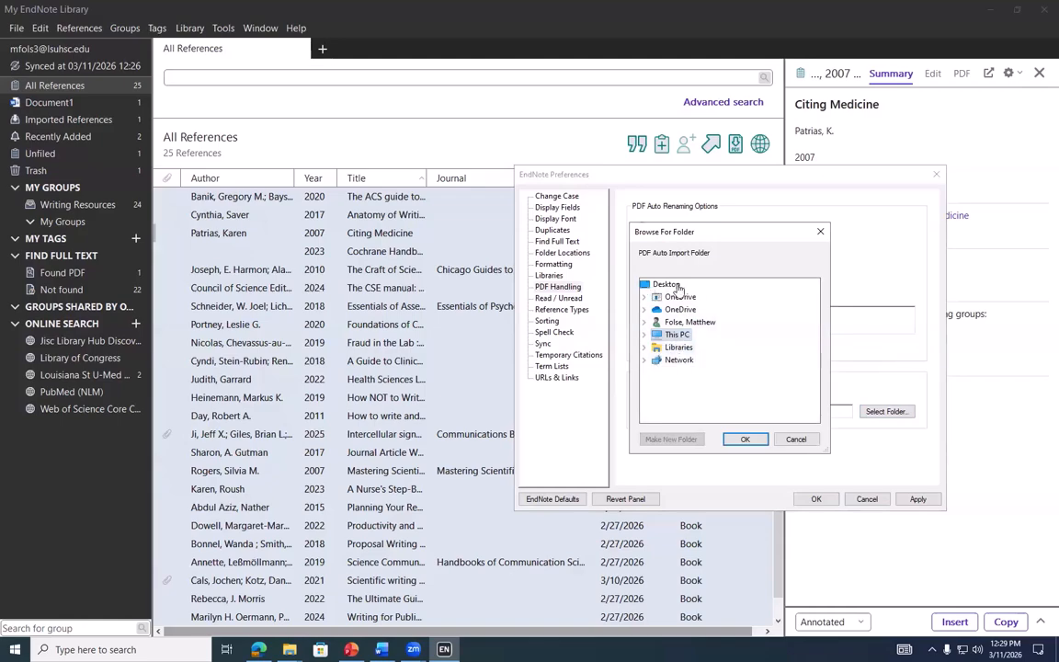
key("Escape")
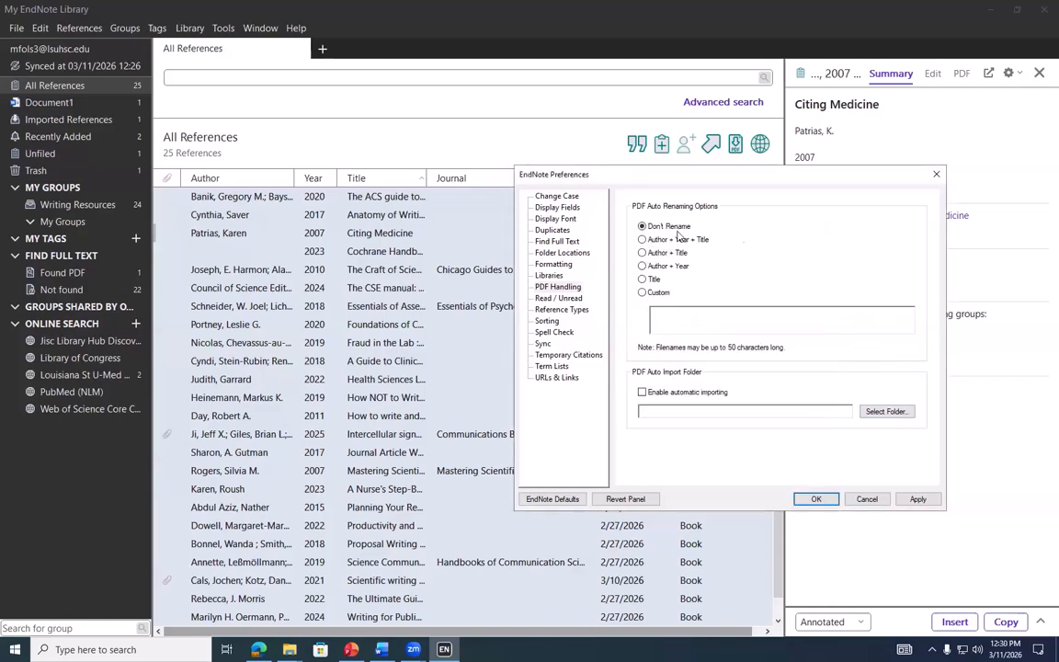
View Read/Unread settings, then keep Journal Article as the default reference type
left_click(565, 299)
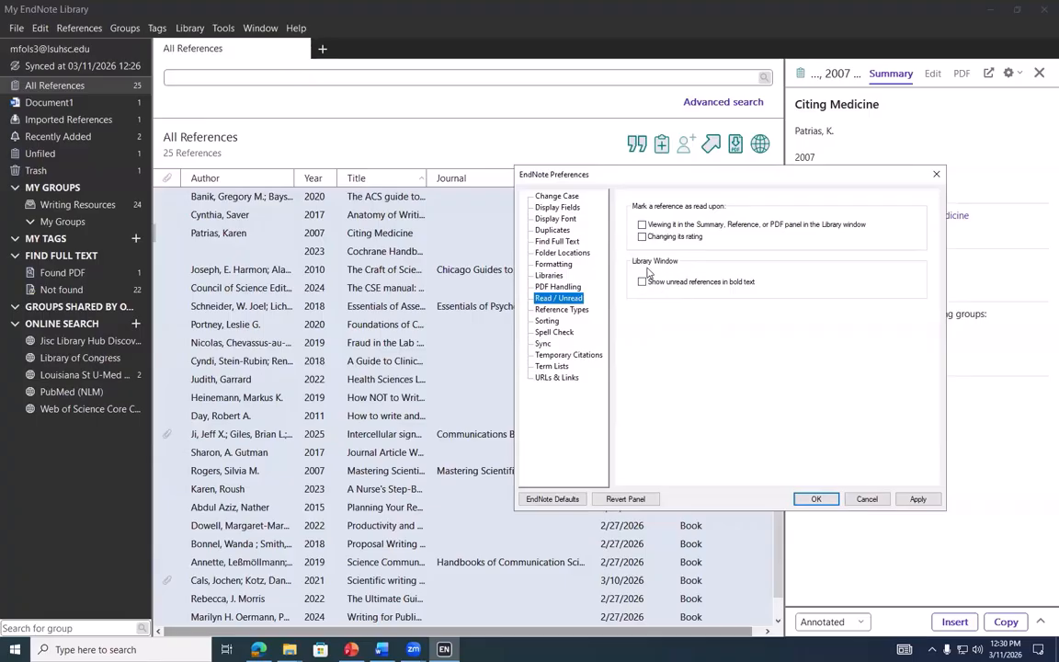
left_click(579, 310)
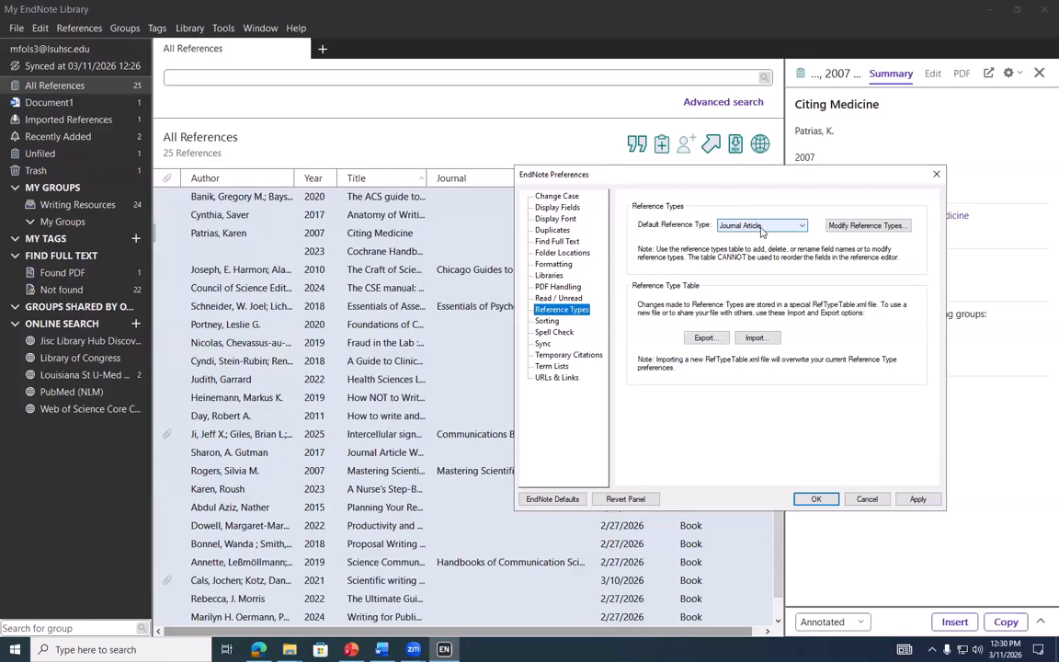
left_click(761, 232)
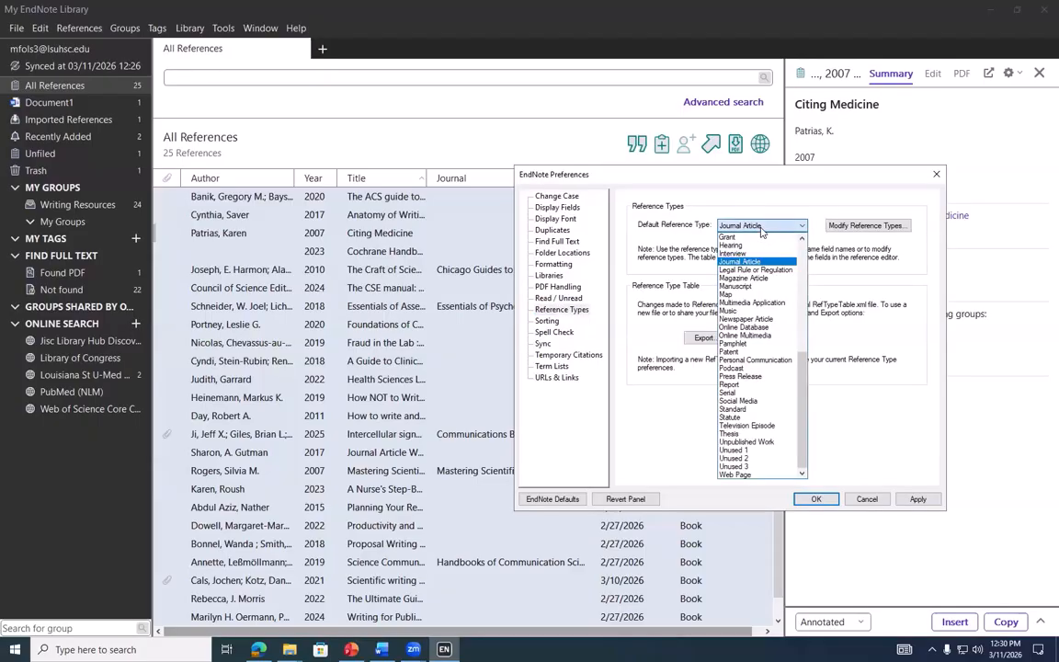
left_click(811, 209)
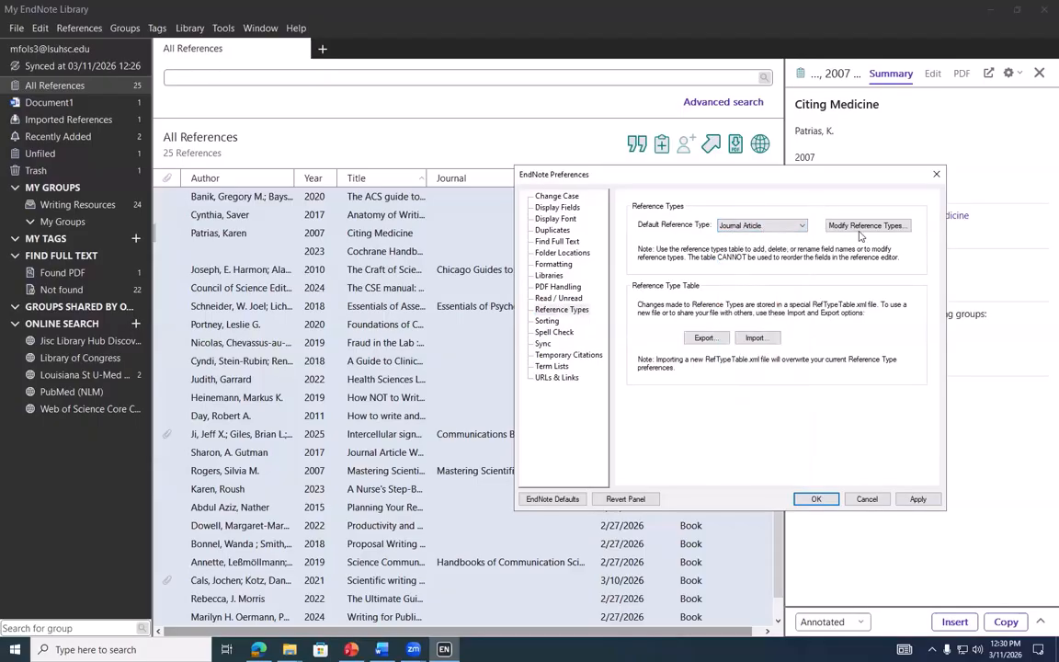
Inspect the reference type field names, including the Statute type, and close the list without changes
left_click(841, 226)
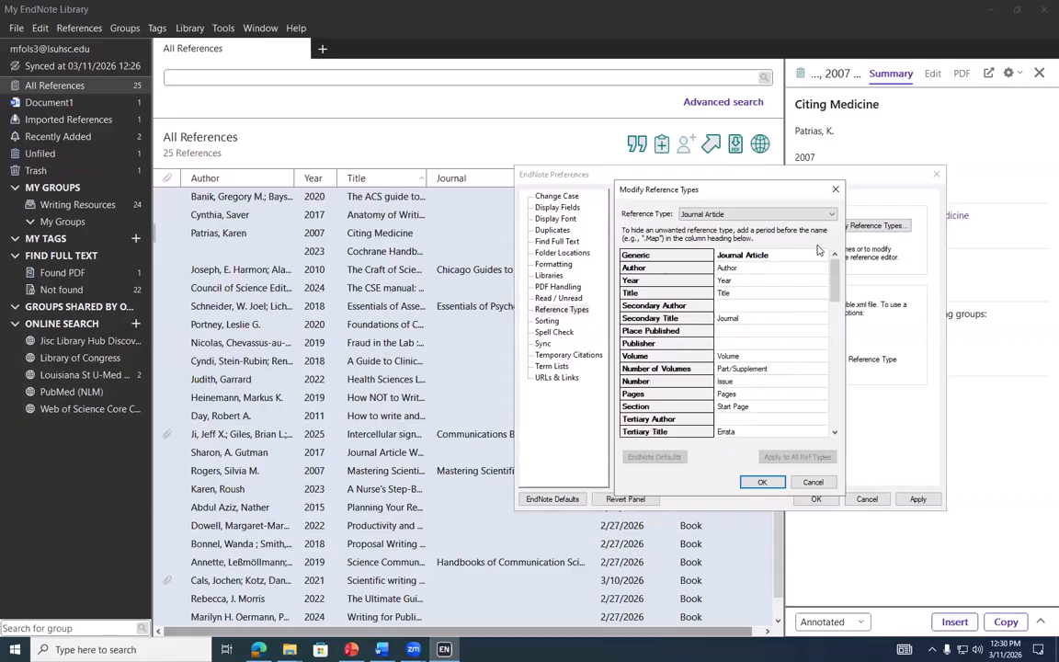
left_click(764, 269)
left_click(760, 292)
left_click(764, 279)
left_click(766, 305)
left_click(769, 343)
left_click(767, 306)
left_click(767, 268)
left_click(768, 214)
scroll(752, 299, "up", 3)
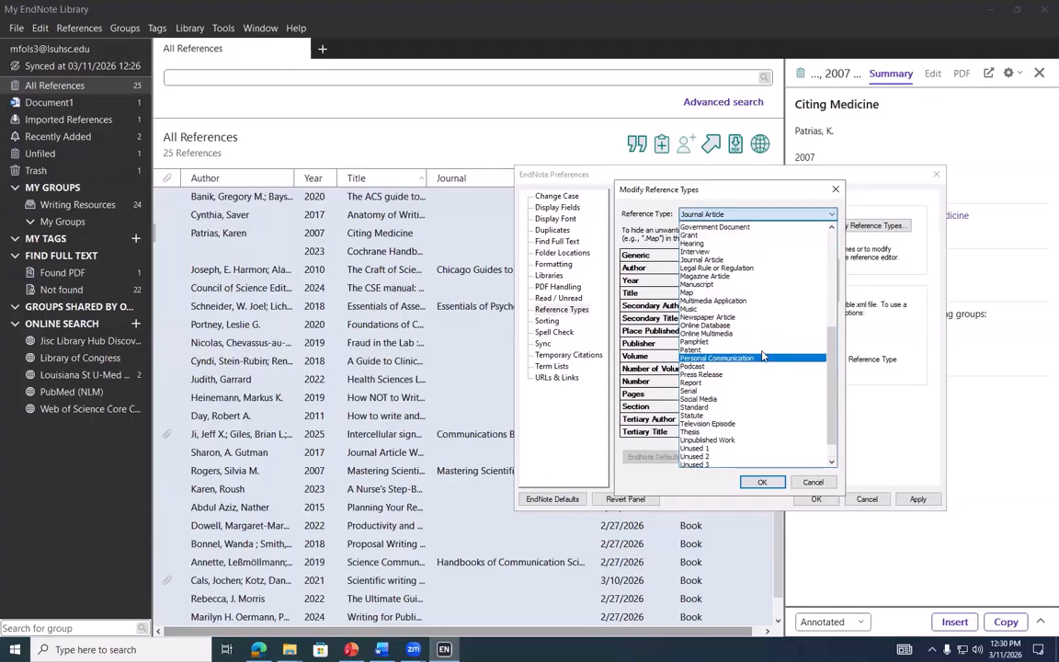
left_click(743, 414)
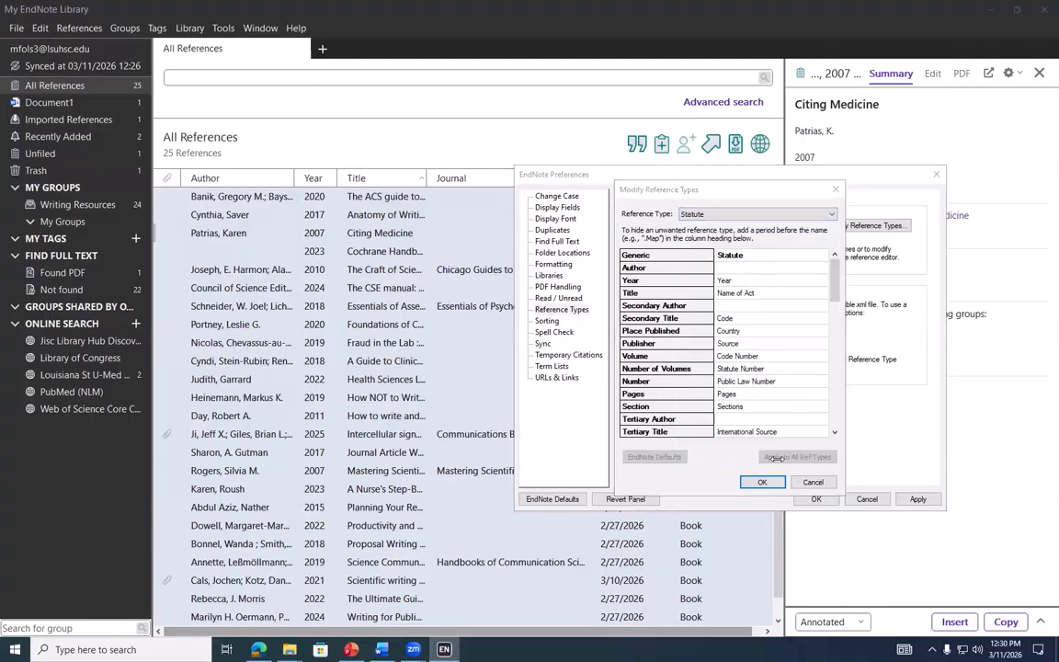
left_click(814, 482)
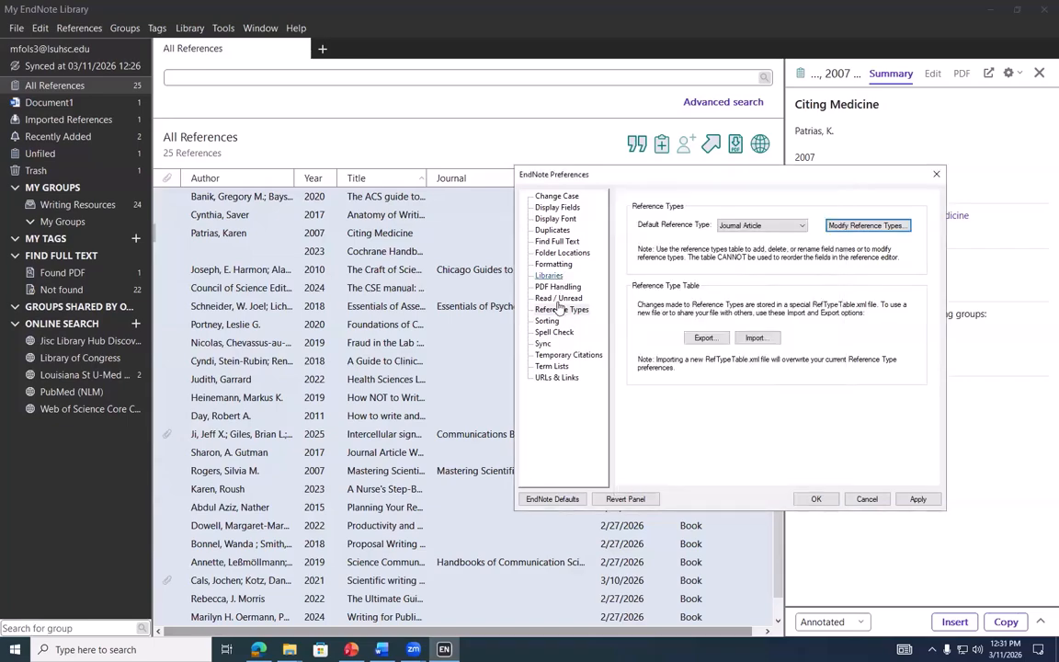
Review the Sorting preferences, highlighting the ignored title words 'a', 'an' and 'the'
left_click(548, 321)
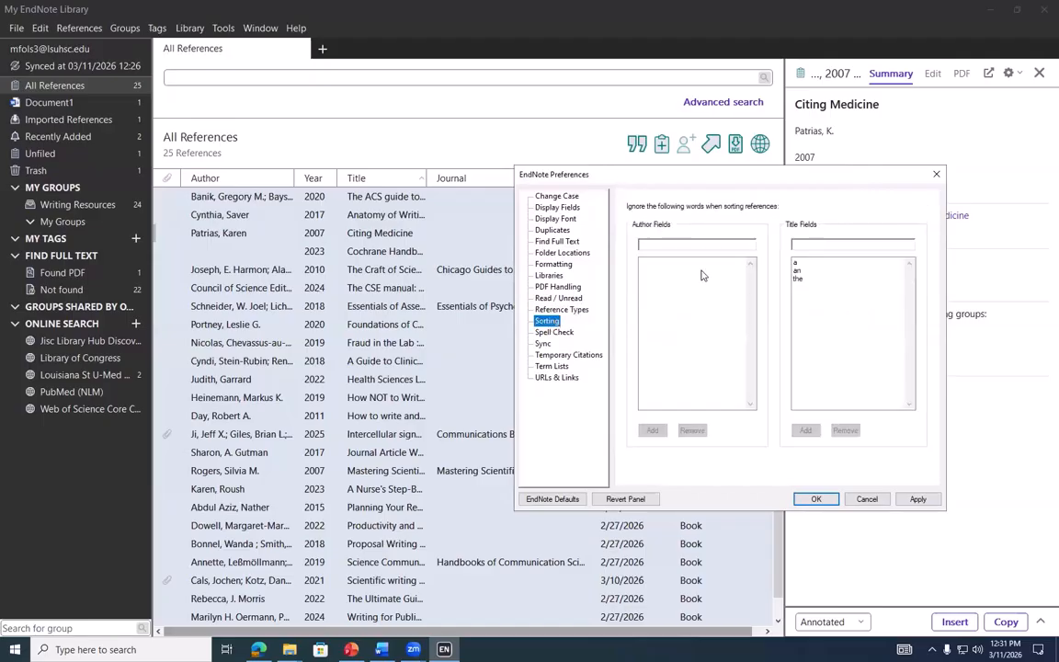
left_click(670, 246)
left_click(823, 265)
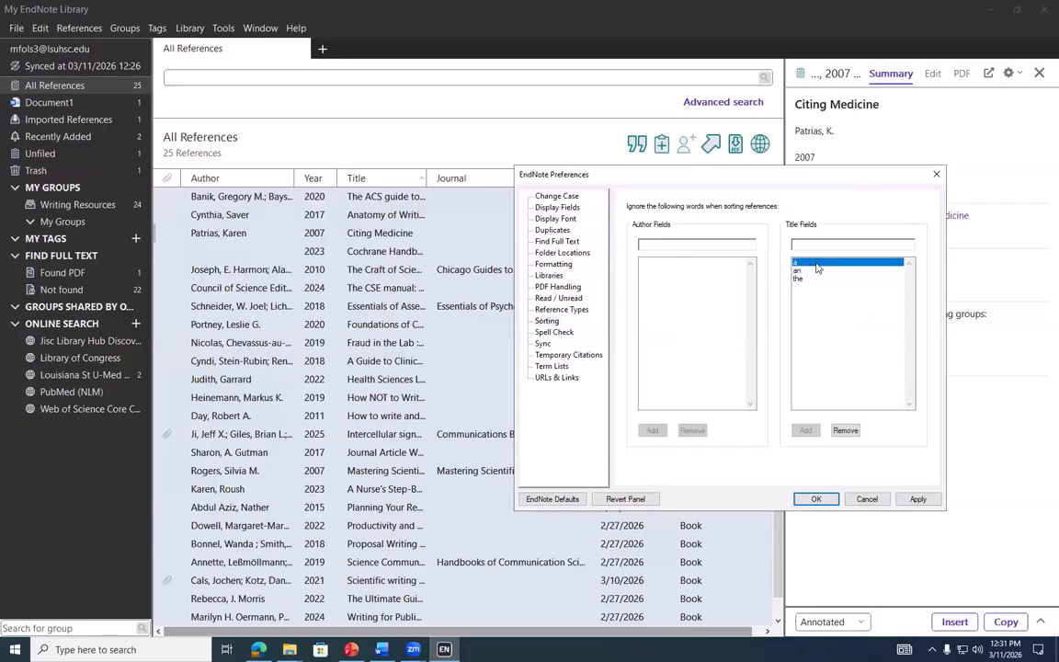
left_click(813, 271)
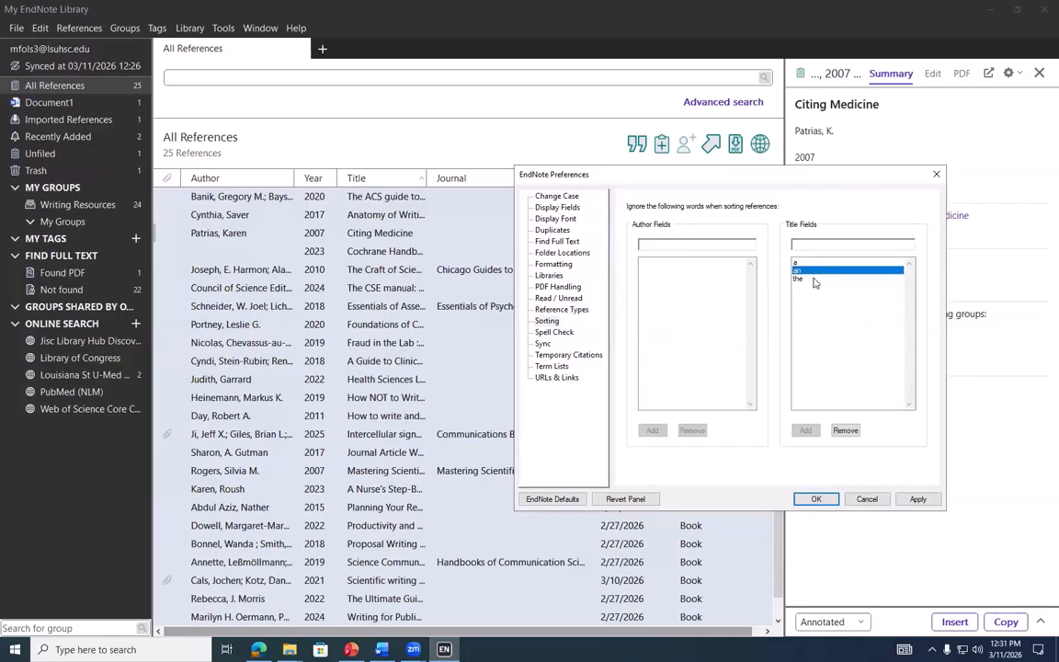
left_click(814, 278)
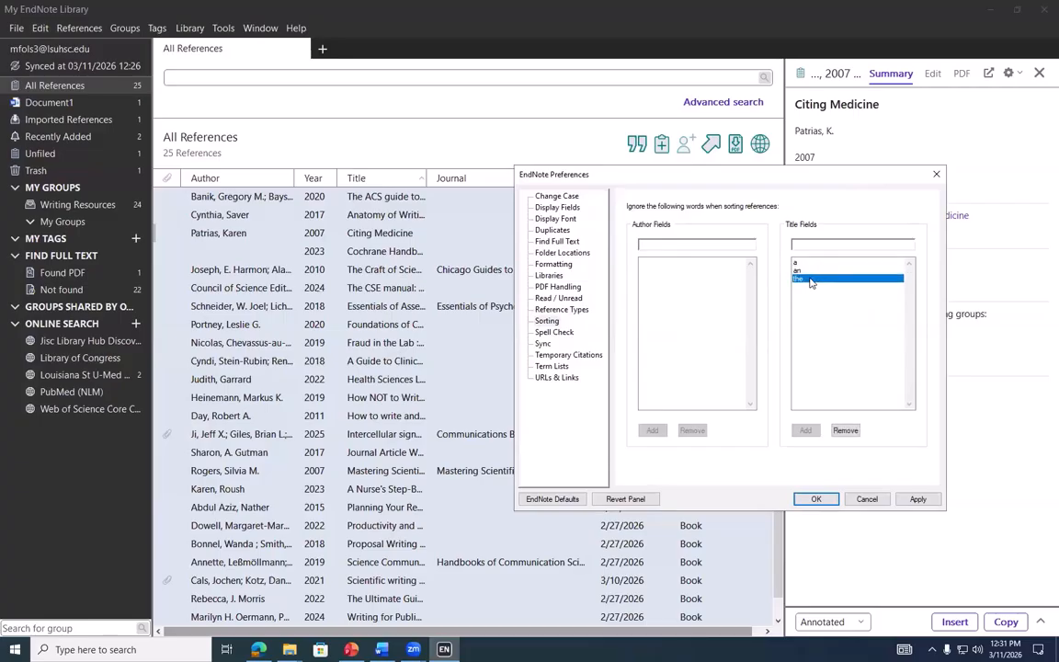
Look through the Spell Check preferences, viewing and closing its Dictionaries and Options
left_click(555, 334)
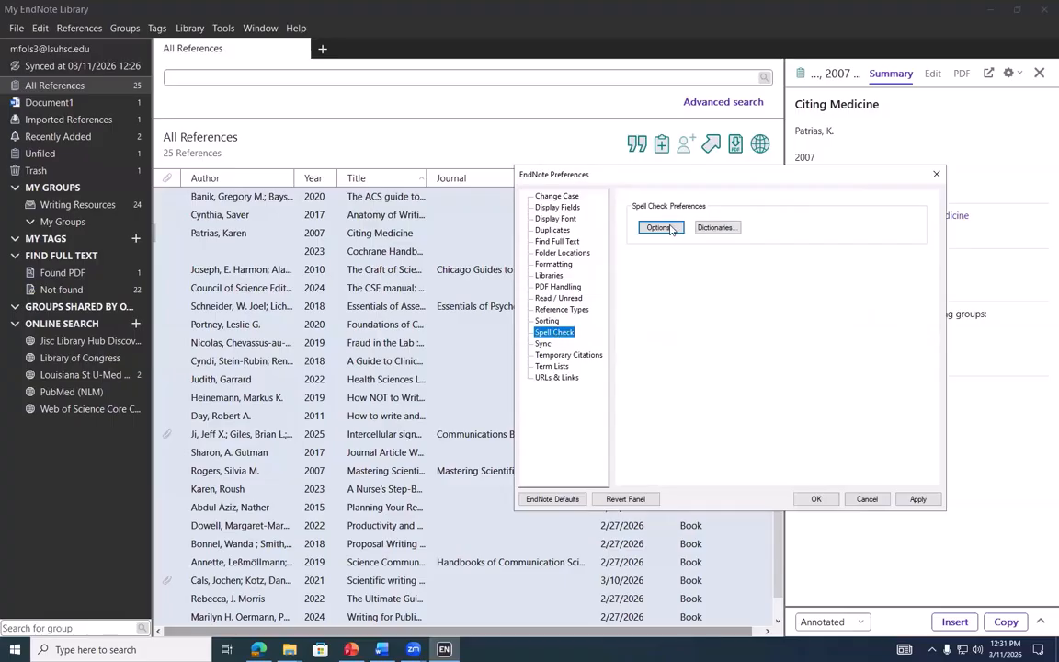
left_click(716, 227)
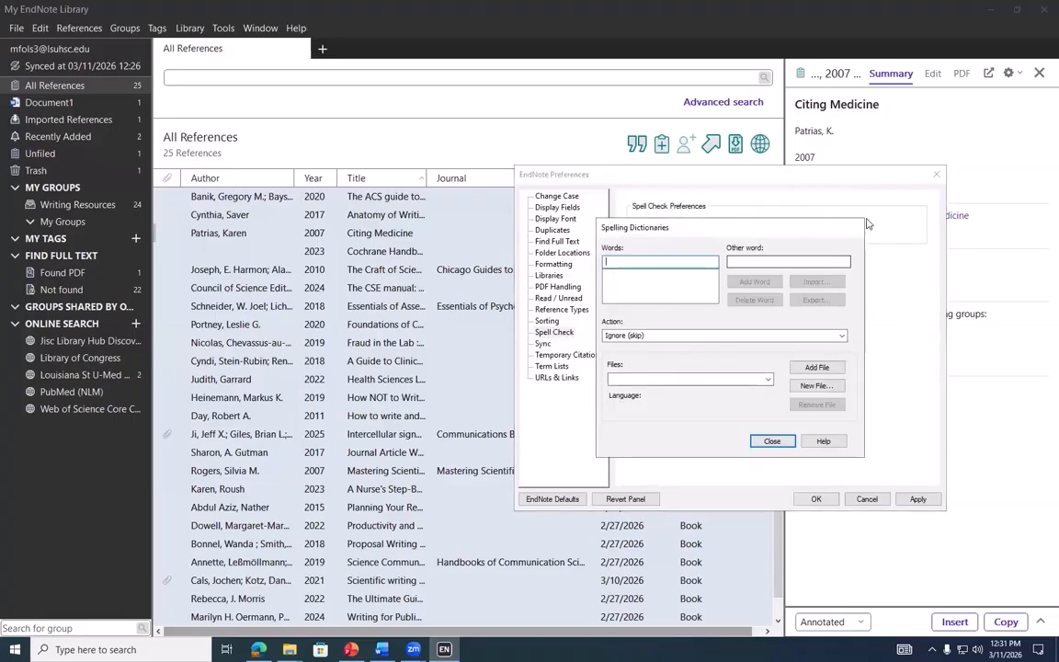
left_click(772, 440)
left_click(668, 232)
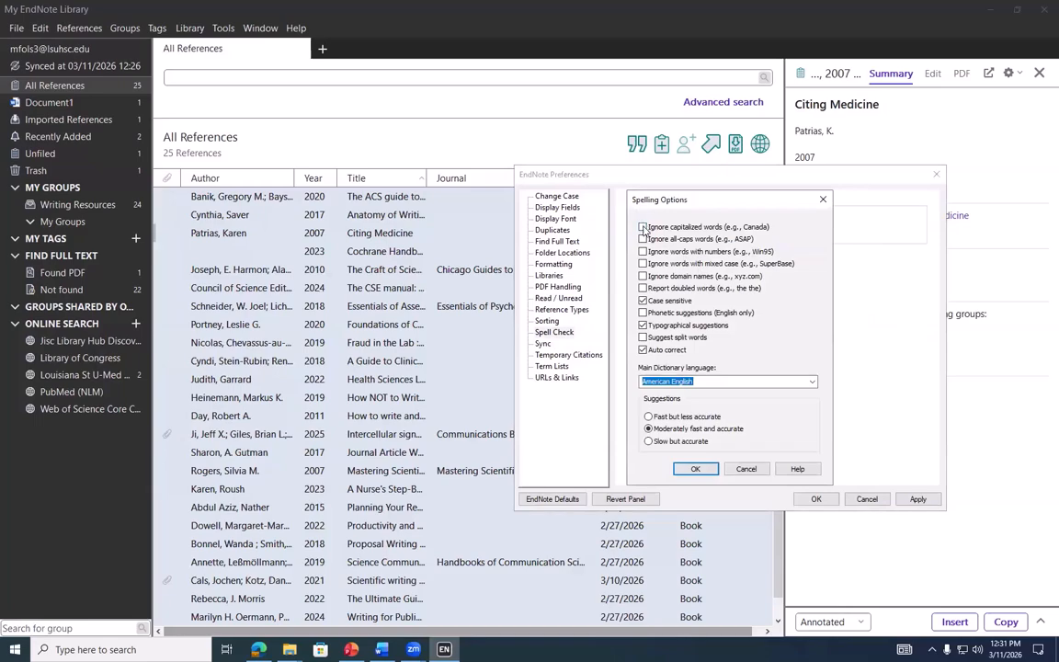
left_click(823, 202)
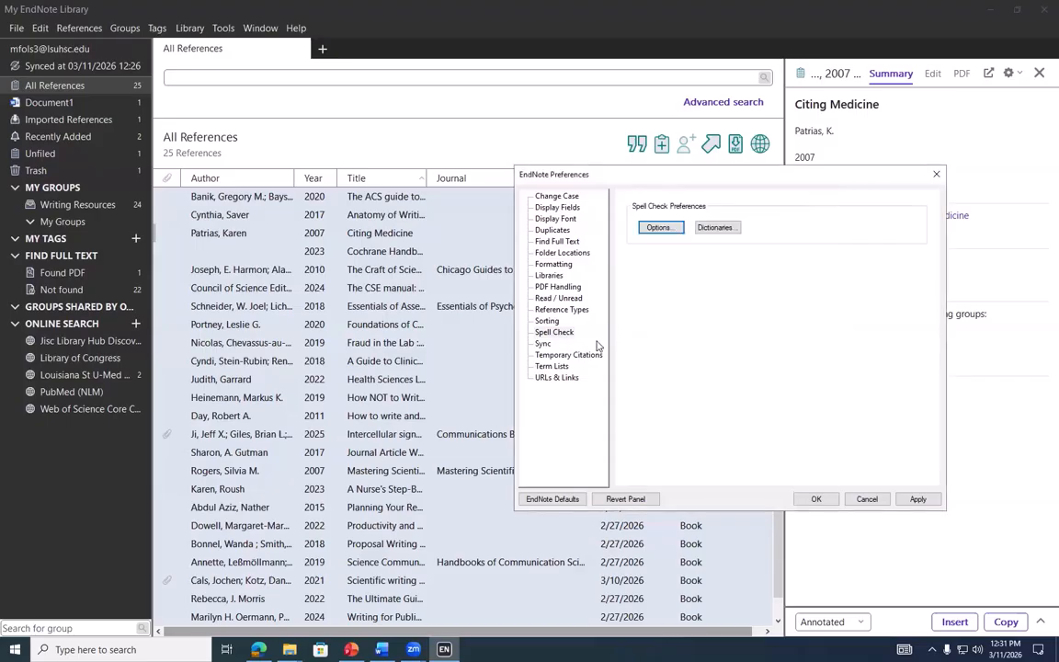
View the Sync and Temporary Citations preferences, then switch to the Word document
left_click(543, 343)
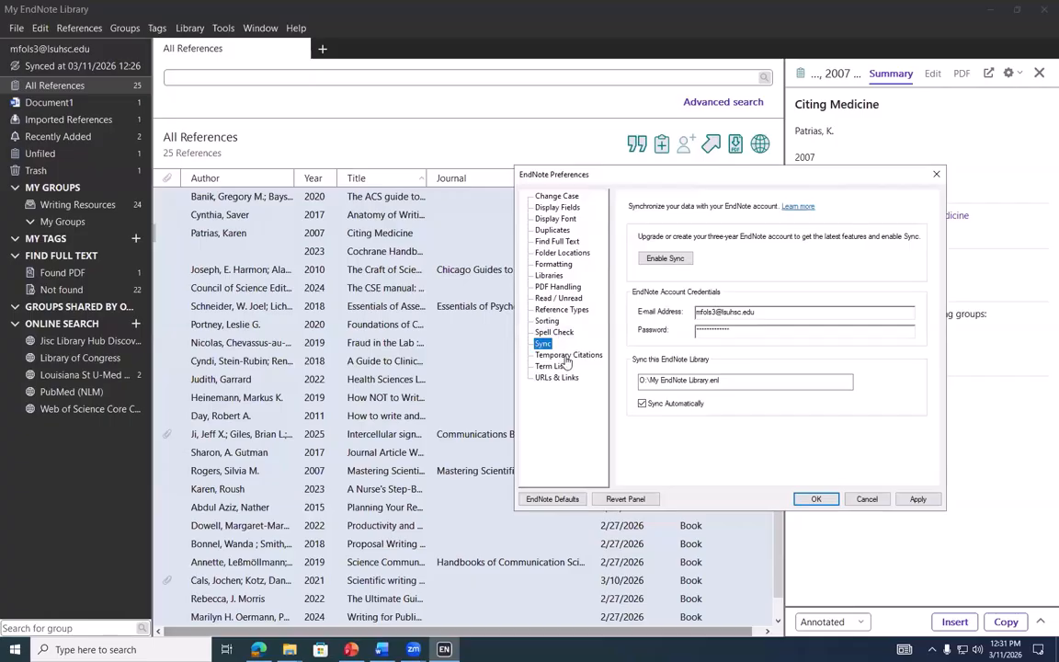
left_click(572, 355)
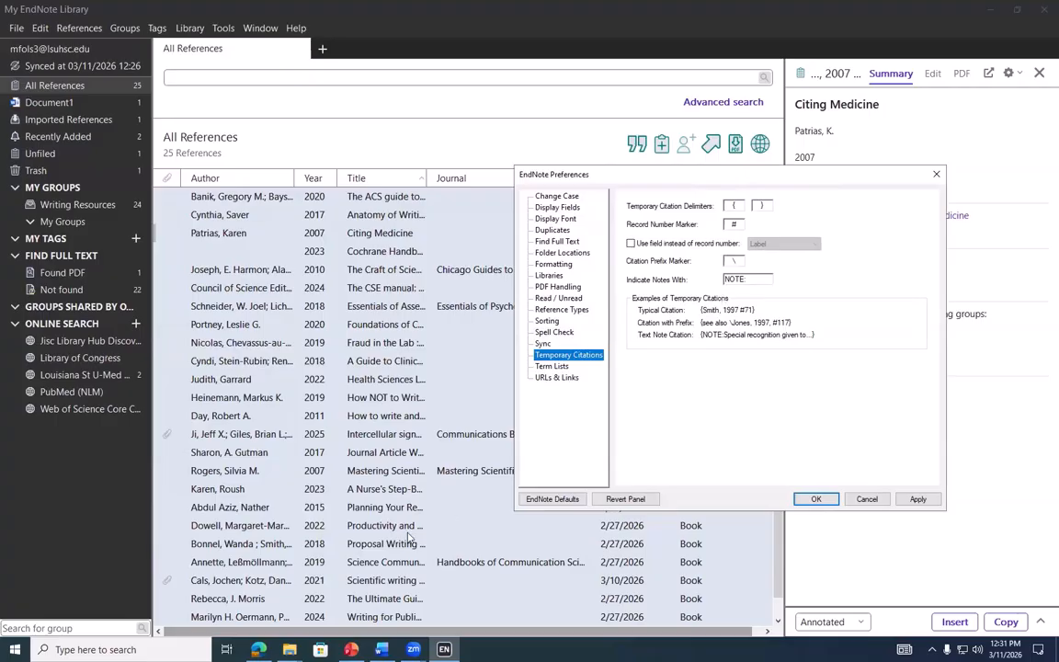
left_click(382, 649)
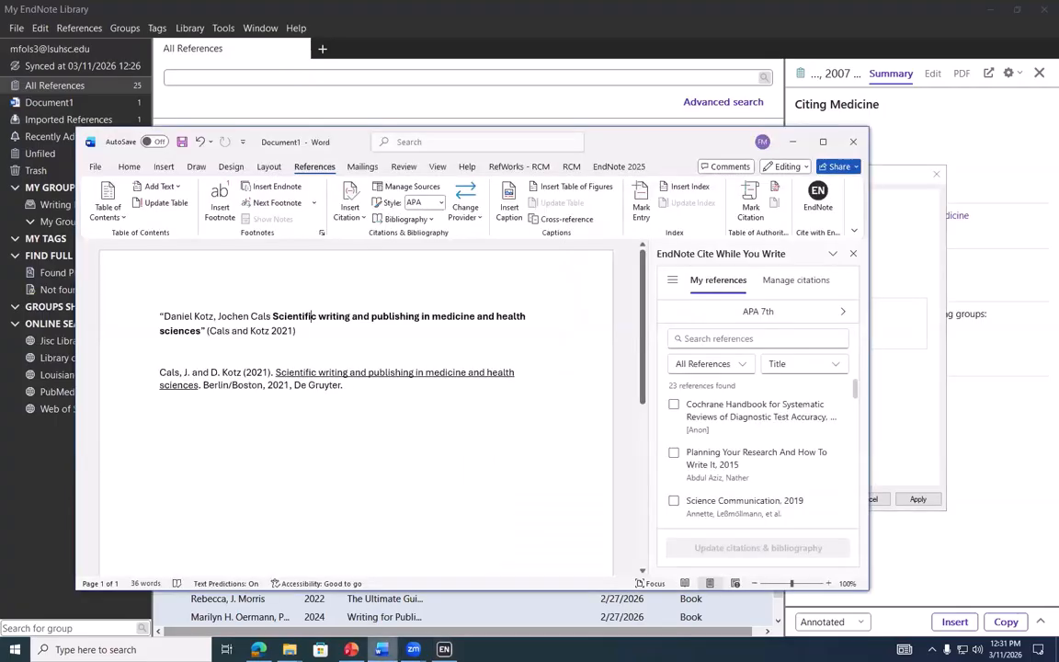
Insert a citation of the 2023 Cochrane Handbook from the Cite While You Write pane
left_click(674, 404)
left_click(708, 545)
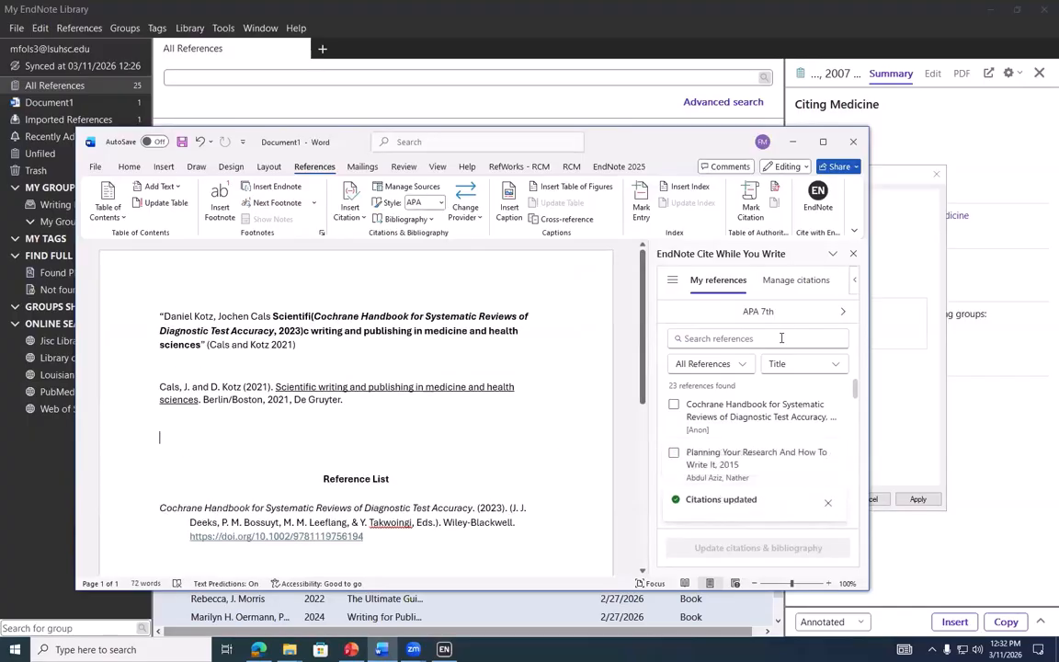
left_click(673, 405)
left_click(710, 548)
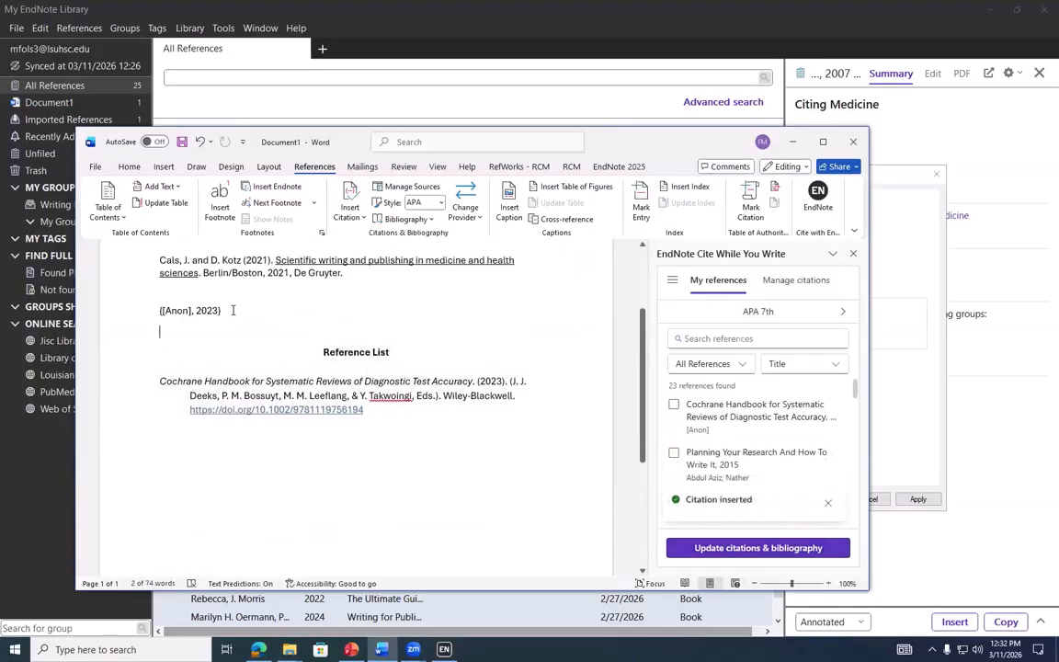
Highlight the temporary {[Anon], 2023} citation, deselect it, and minimize Word
left_click(161, 312)
left_click_drag(161, 312, 223, 311)
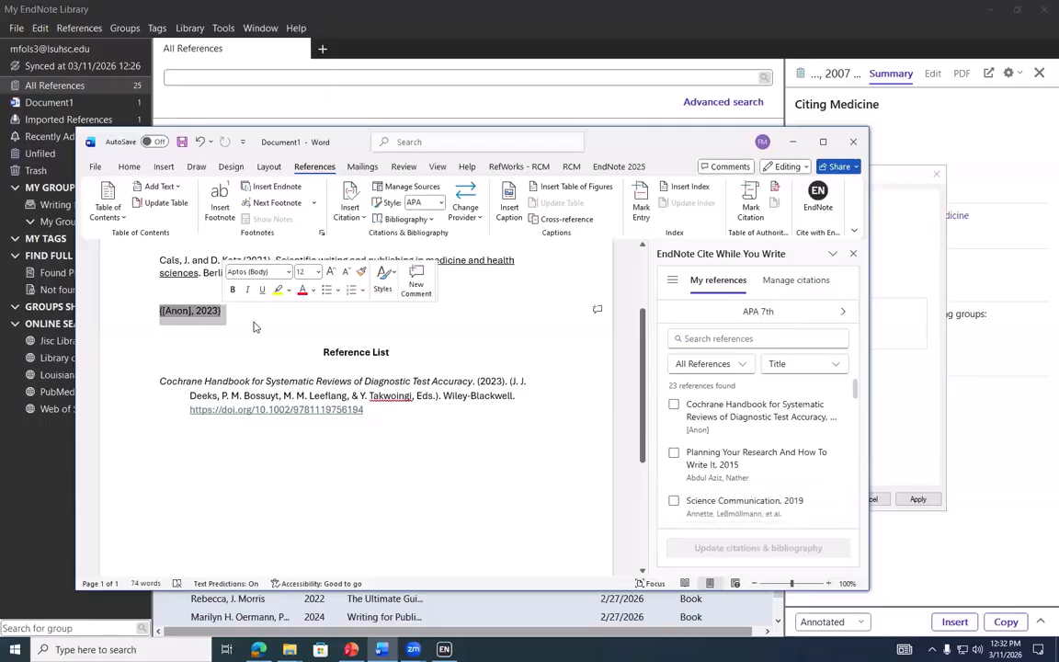
left_click(440, 322)
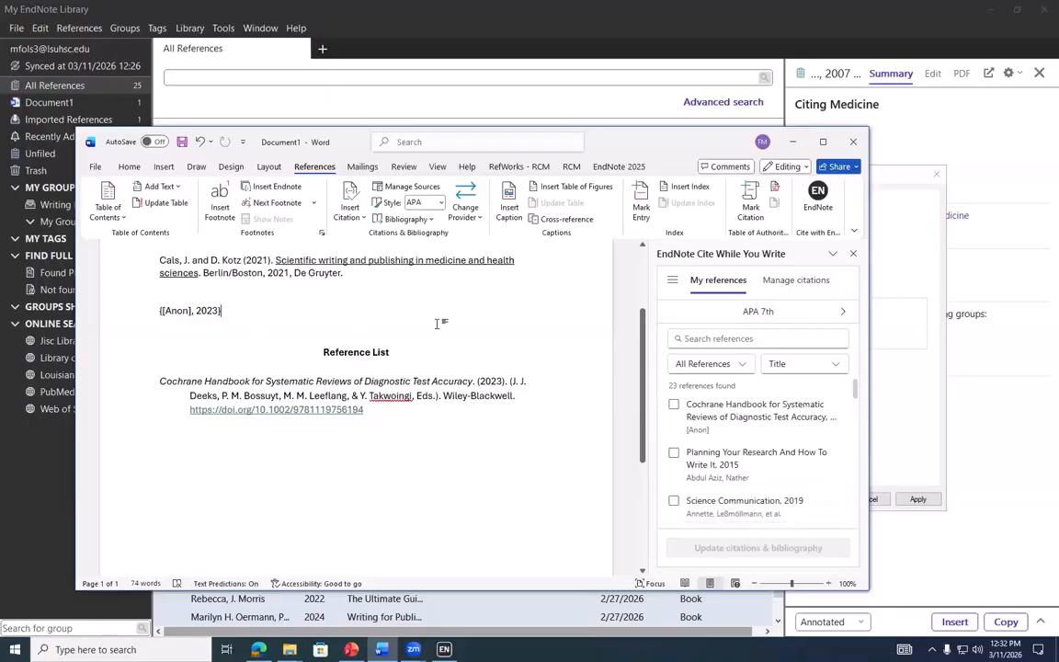
left_click(793, 141)
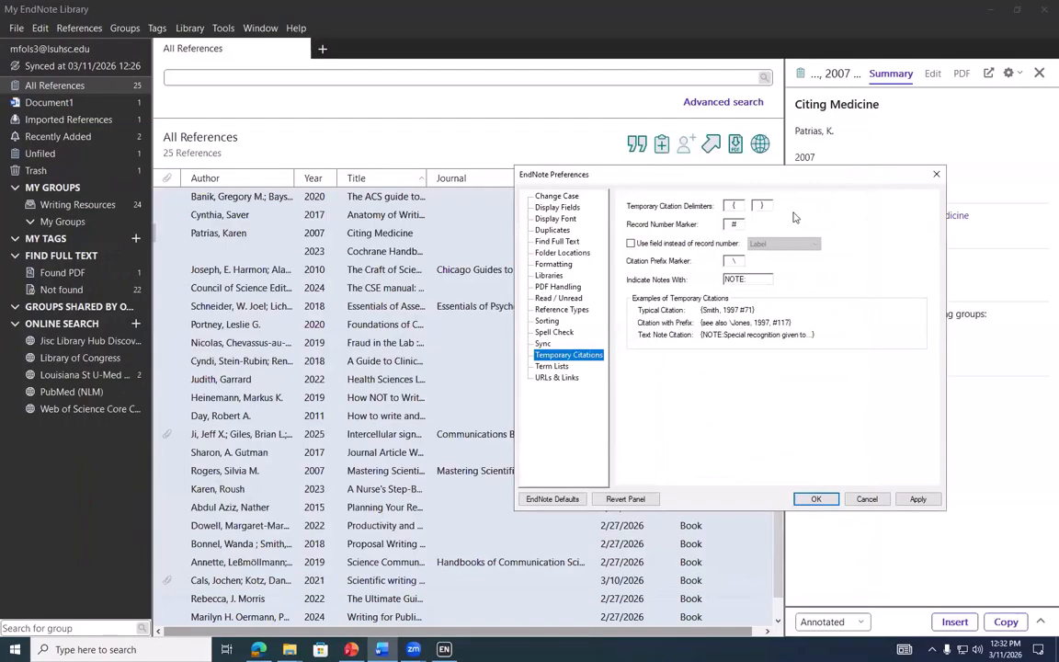
View the Term Lists and URLs & Links preferences, then close the Preferences window
left_click(554, 367)
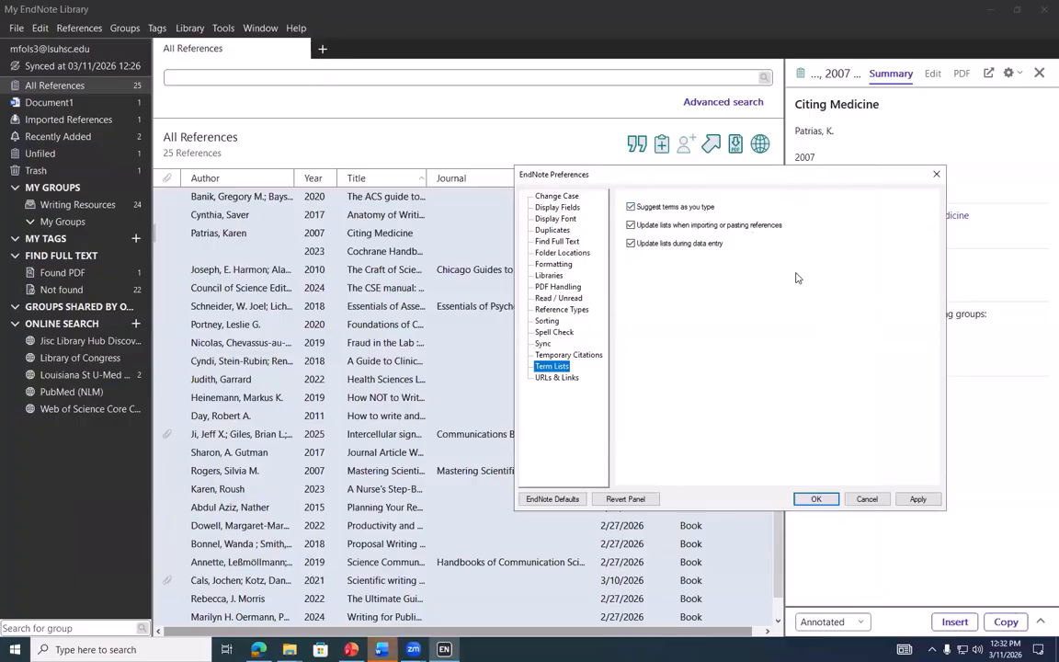
left_click(560, 377)
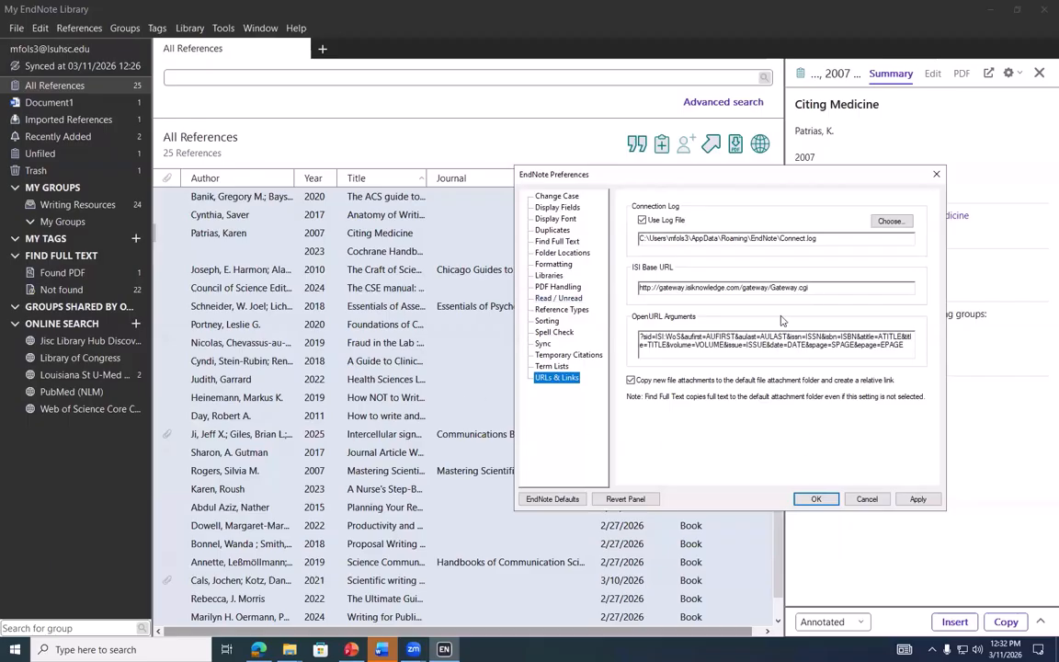
left_click(935, 176)
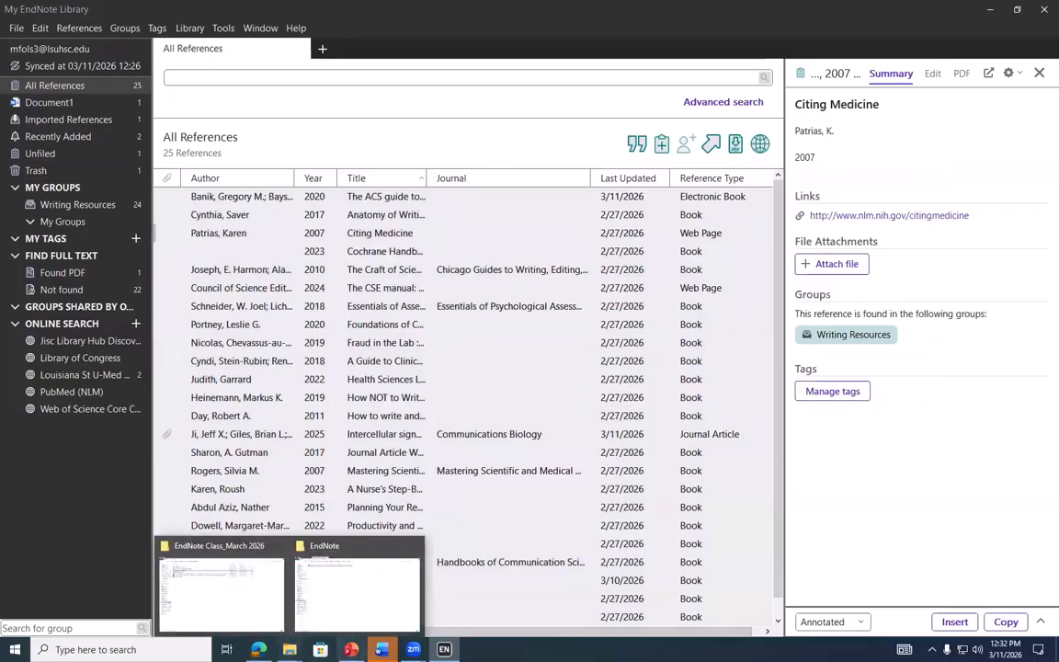
In the 'EndNote 25 Beyond the Basics' deck, select slide 10 'Thank you!' and run the slideshow
left_click(414, 649)
left_click(351, 649)
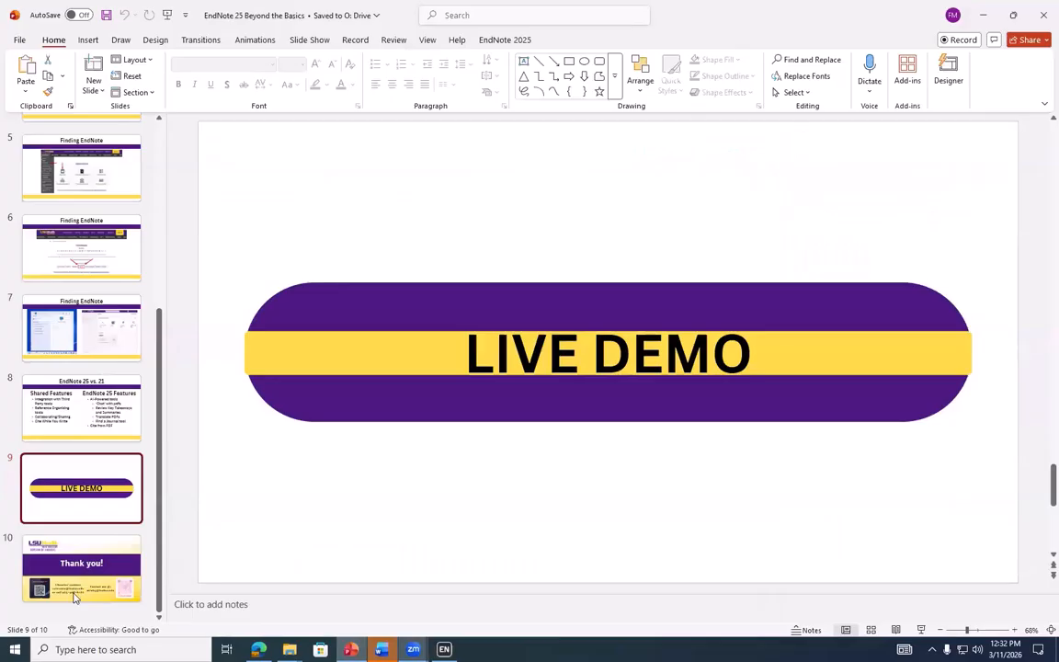
left_click(73, 579)
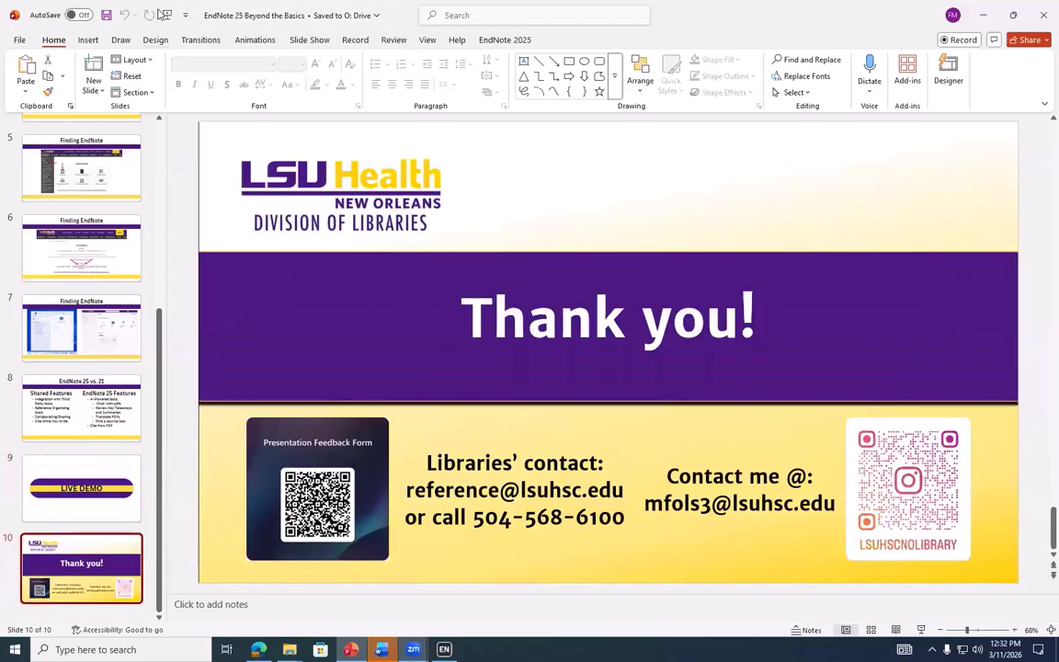
key("F5")
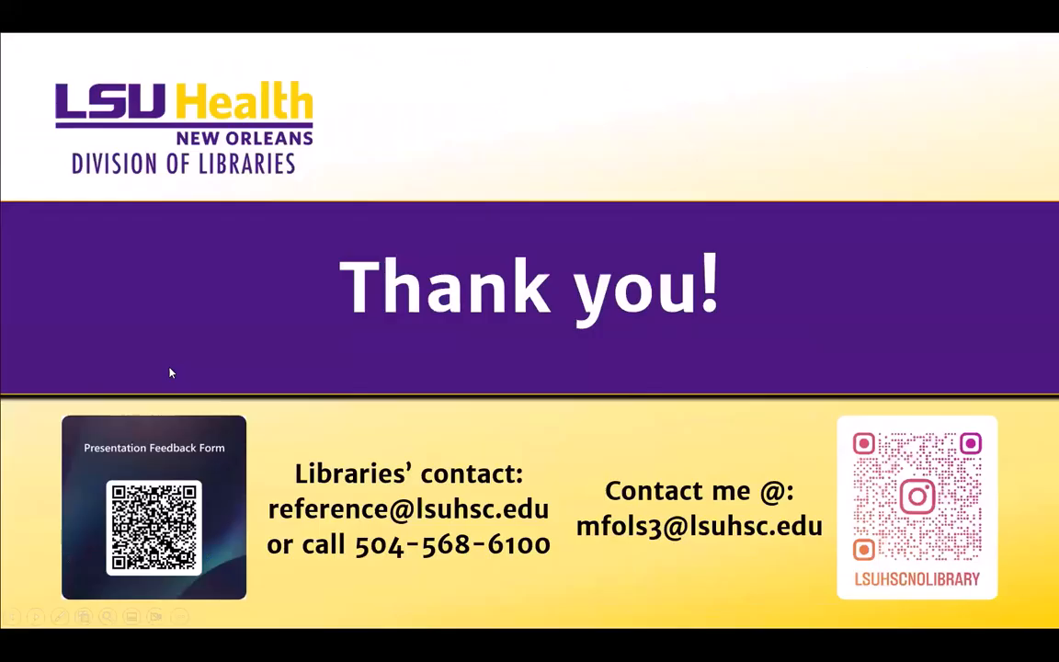
key("Escape")
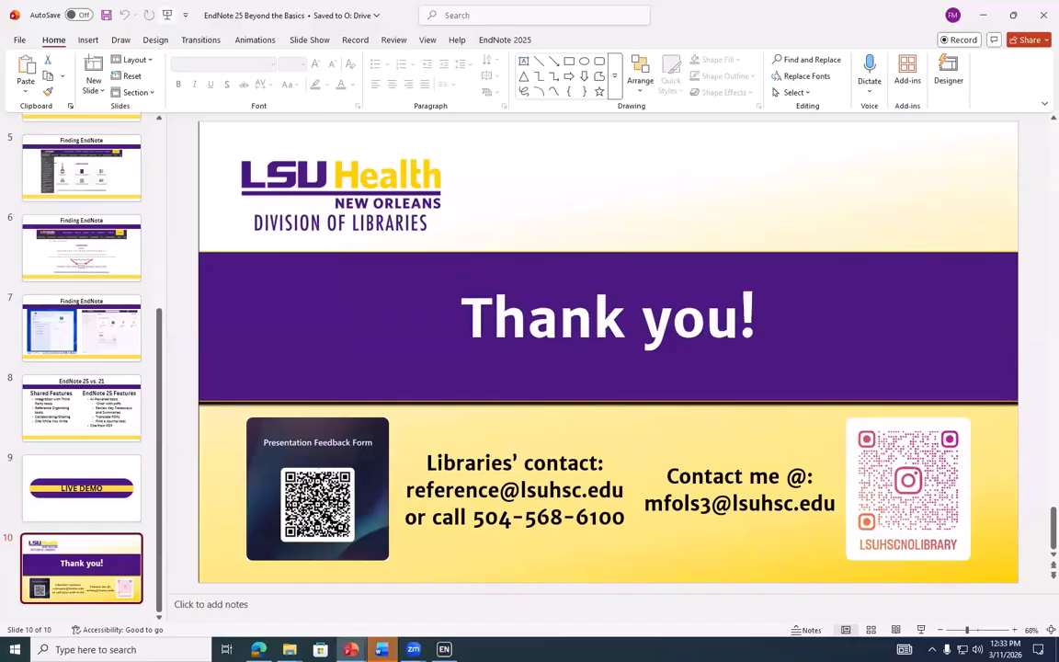
left_click(167, 15)
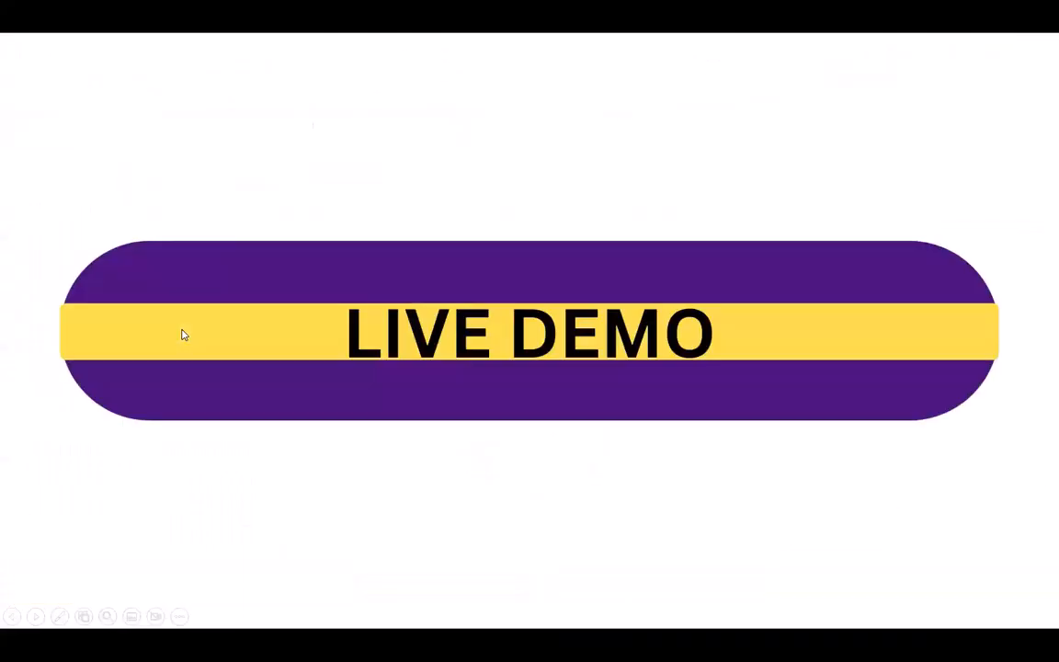